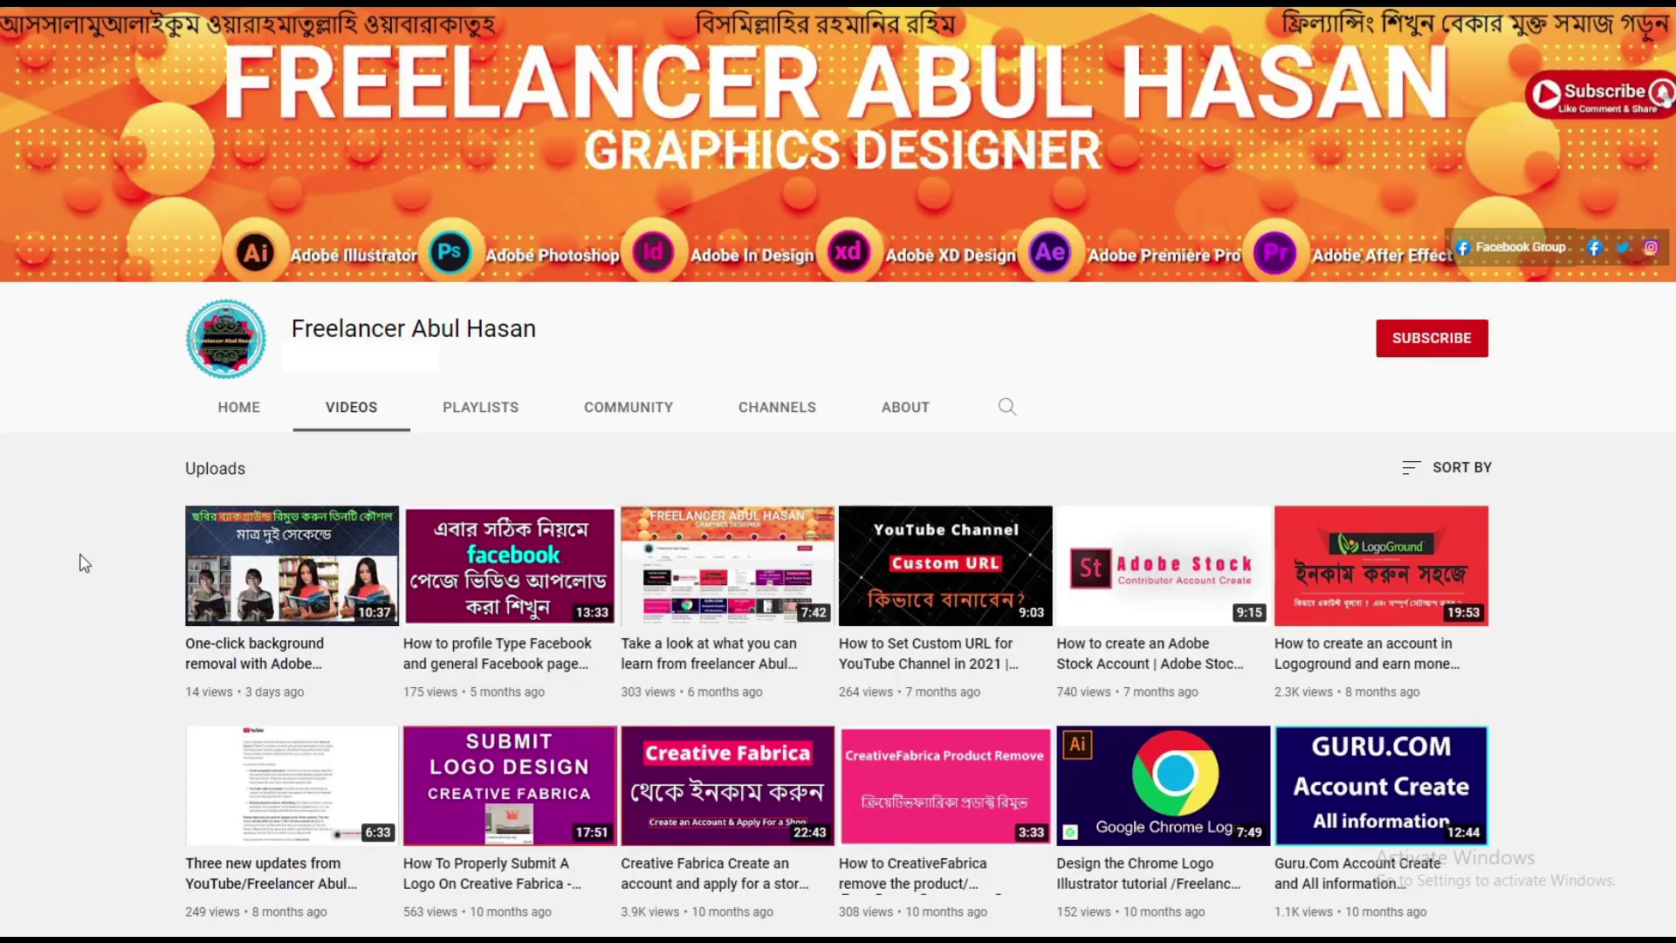
Subscribe to the YouTube channel and set its notification bell to All
{"action": "left_click", "coordinate": [1431, 337]}
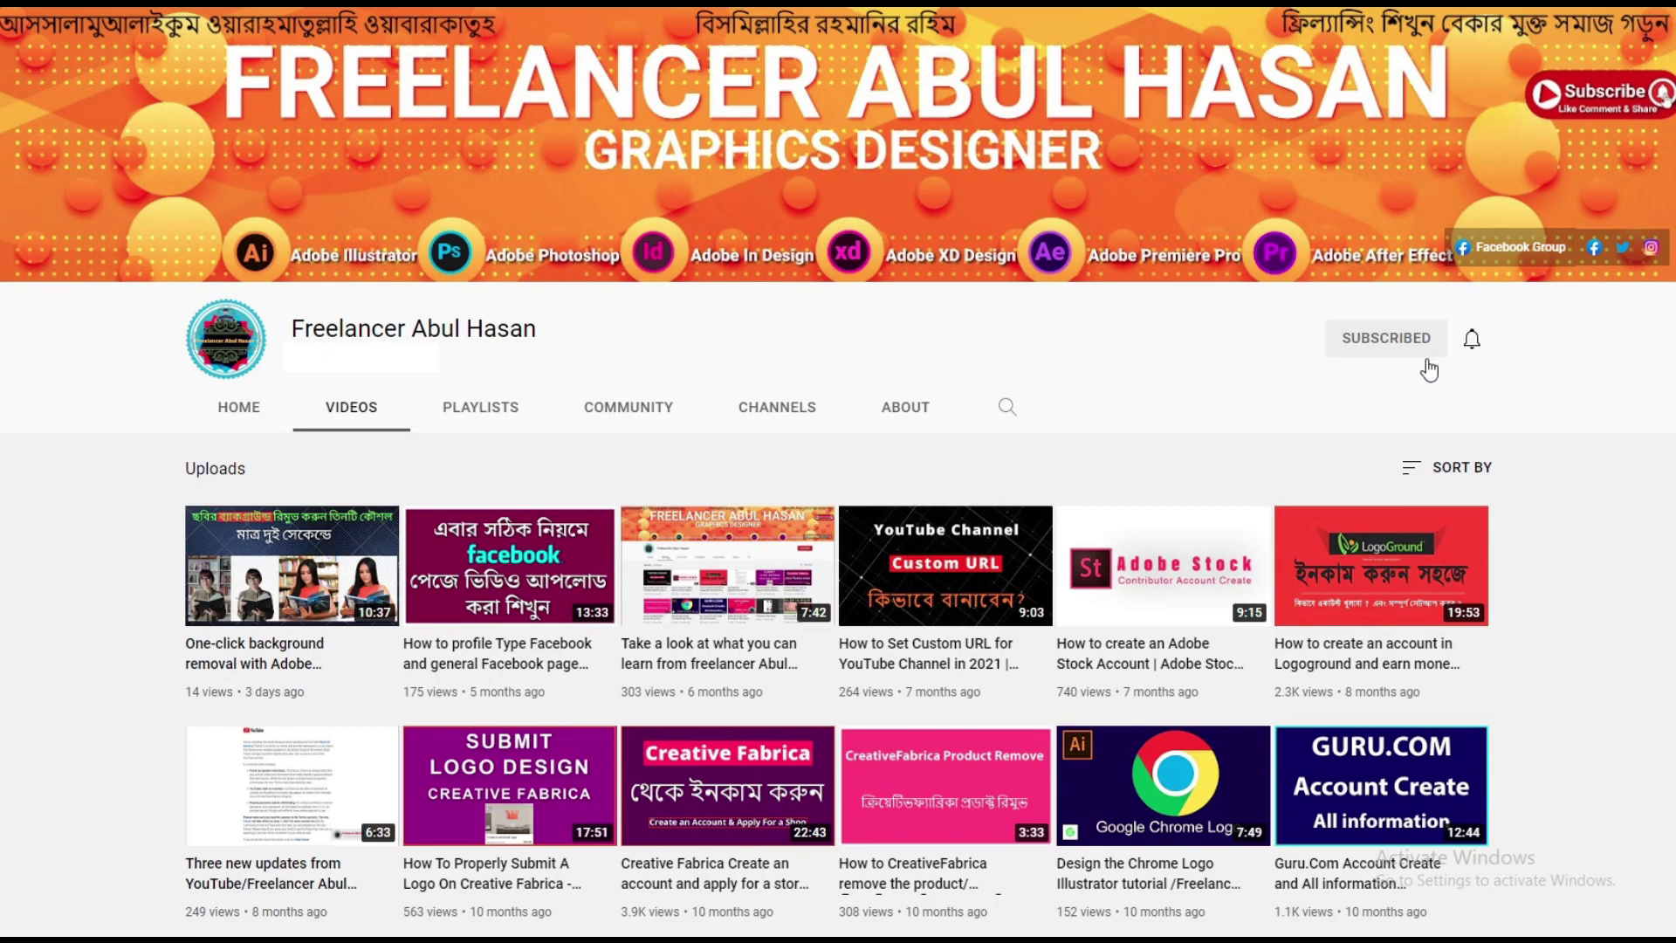
{"action": "left_click", "coordinate": [1472, 338]}
{"action": "left_click", "coordinate": [1466, 389]}
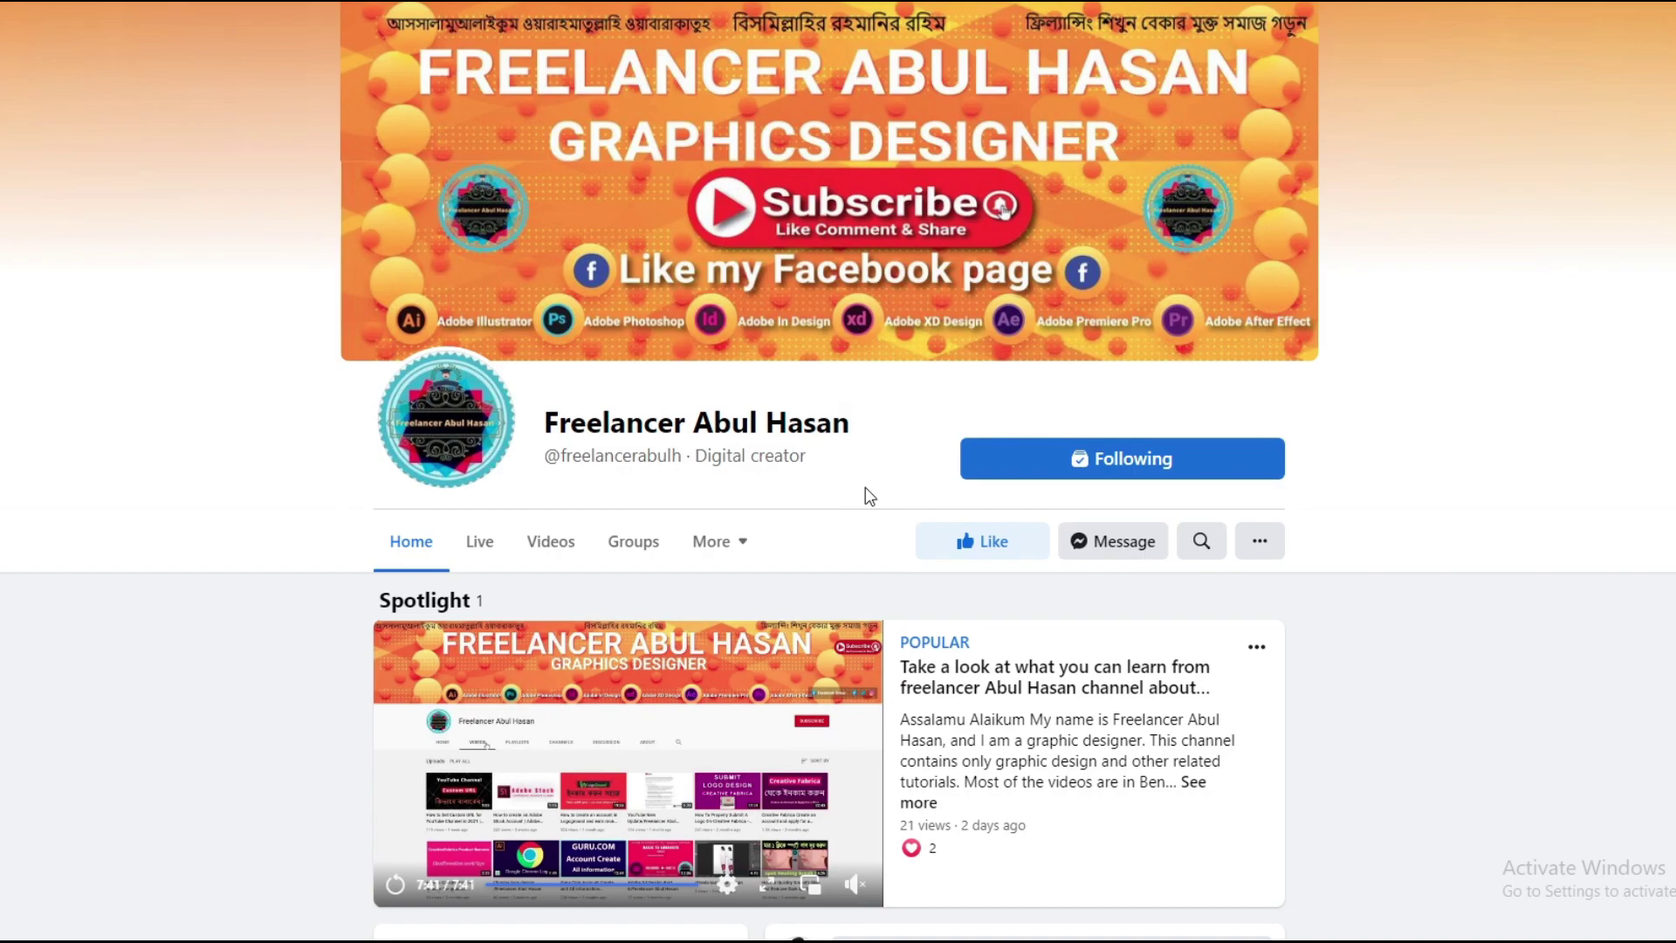
Change the Facebook Page's follow settings to Favourites and save them with Update
{"action": "left_click", "coordinate": [1262, 544]}
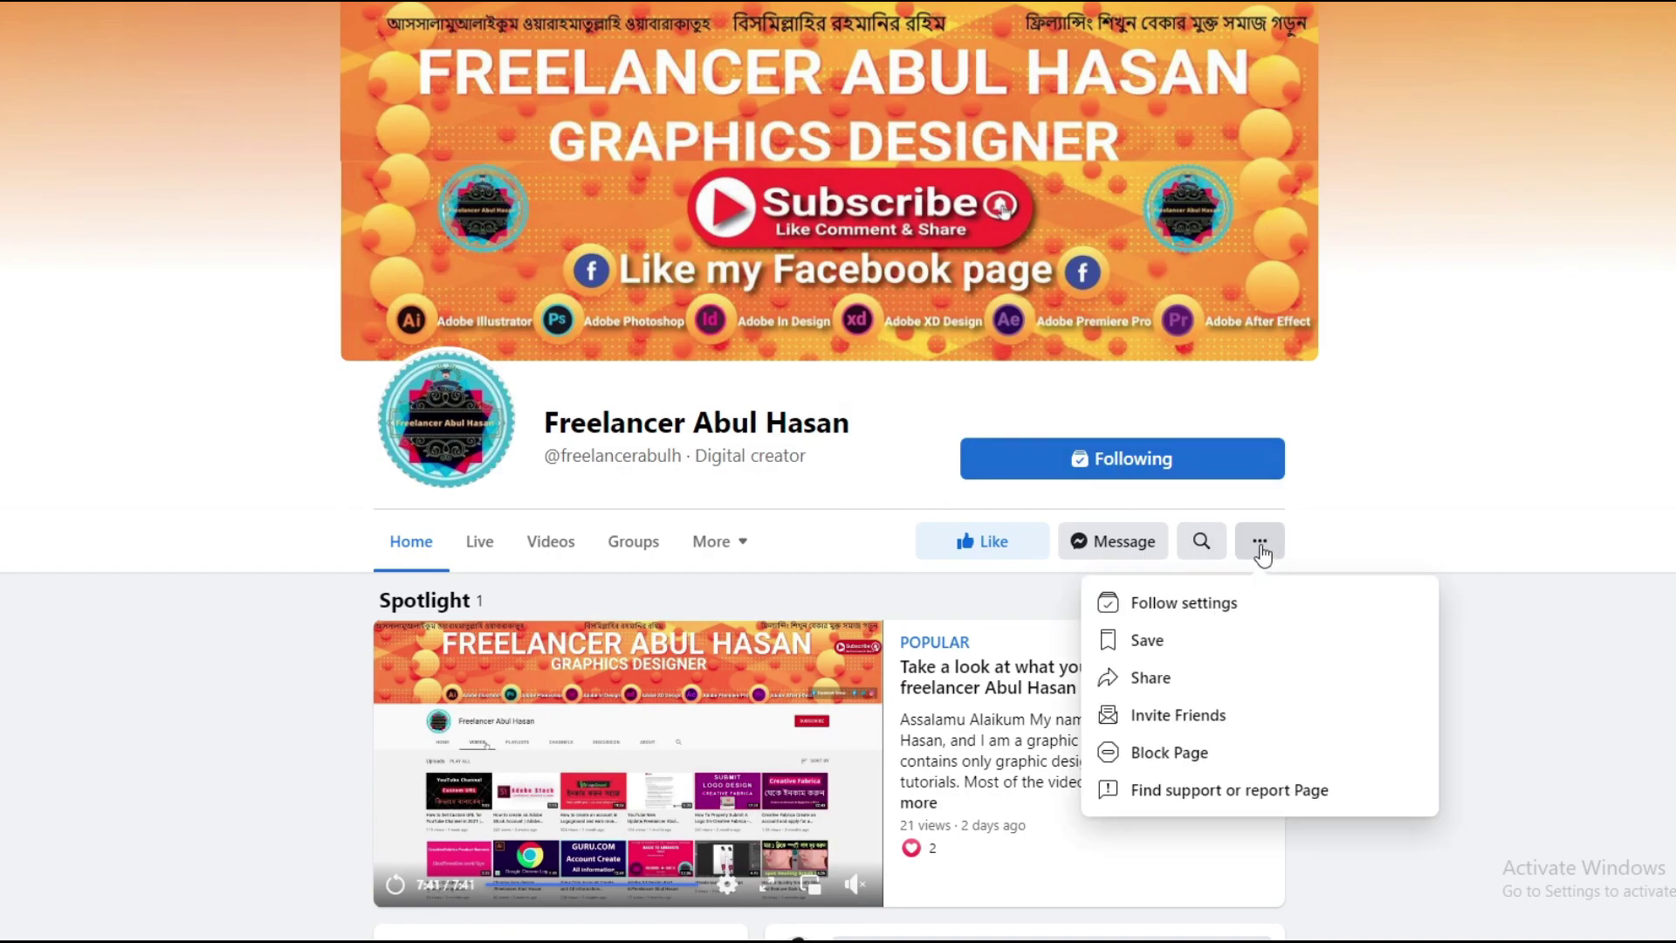
{"action": "left_click", "coordinate": [1201, 611]}
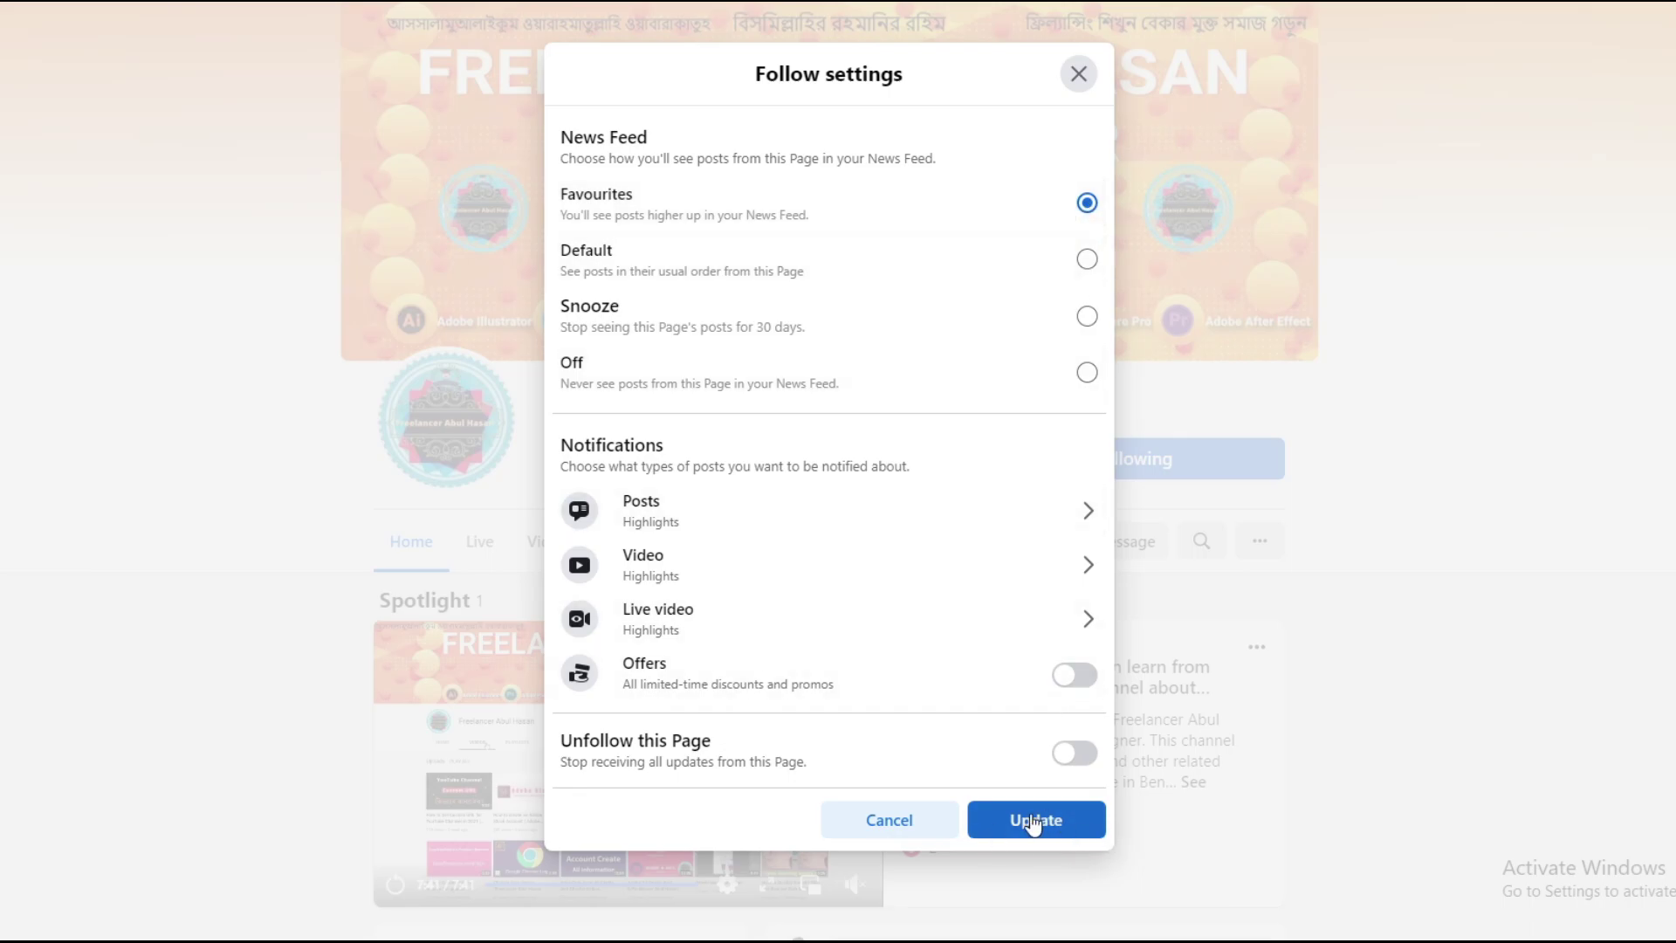
{"action": "left_click", "coordinate": [1062, 830]}
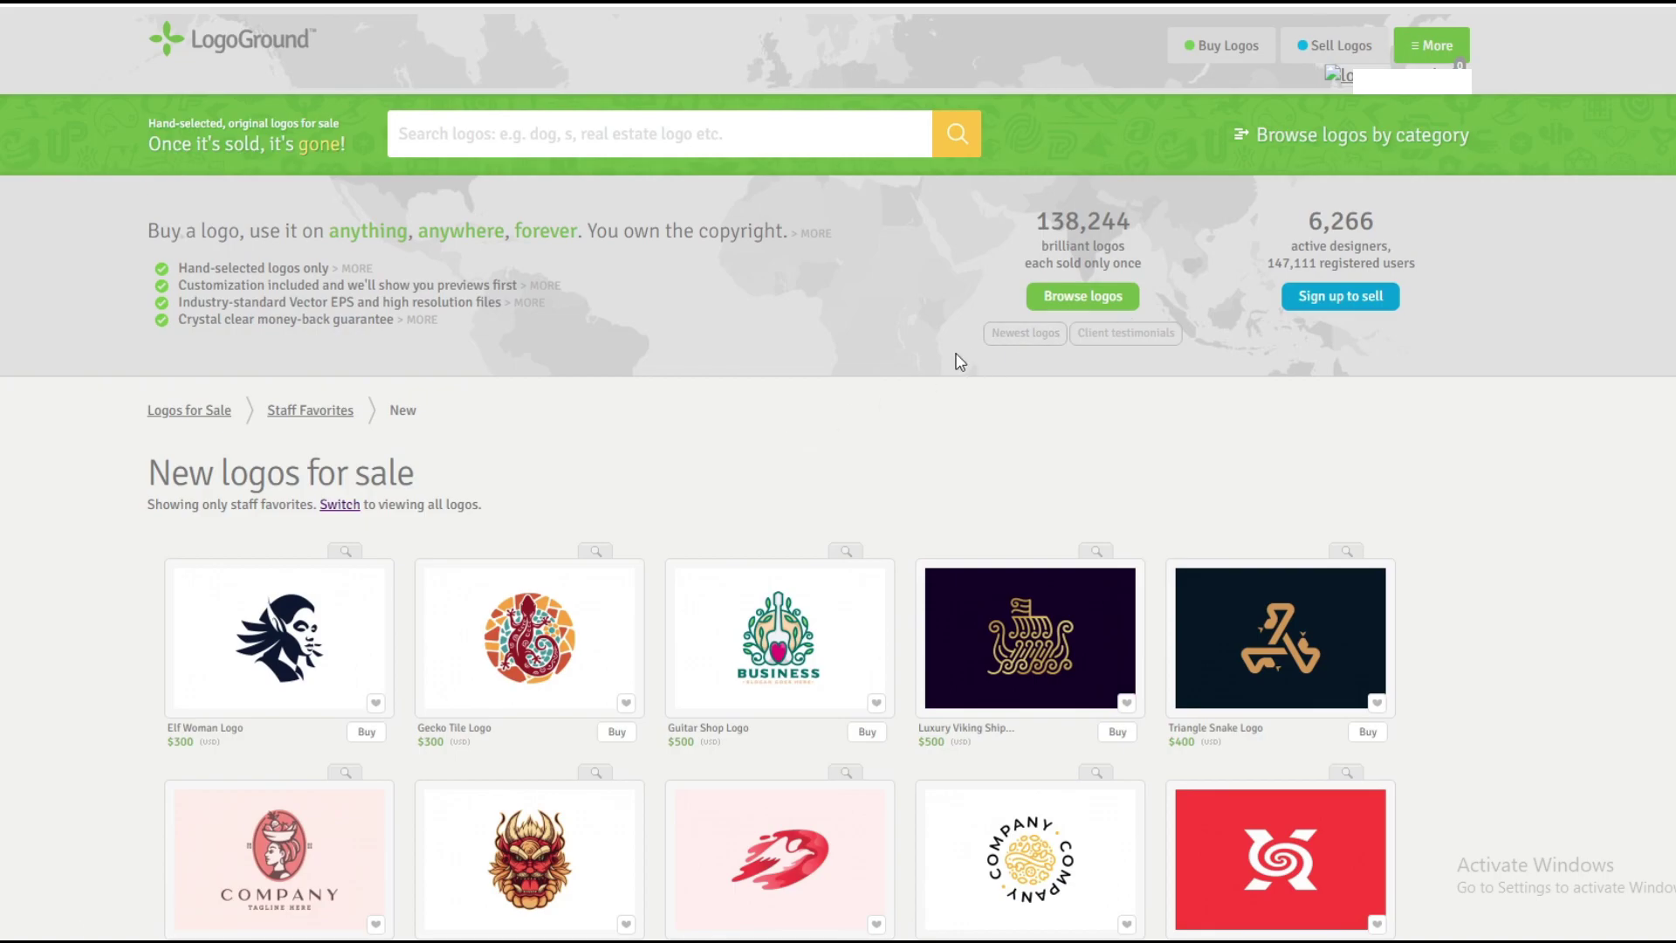
Browse the newest logos under More > New Logos, then open the account dashboard from the avatar
{"action": "left_click", "coordinate": [1416, 55]}
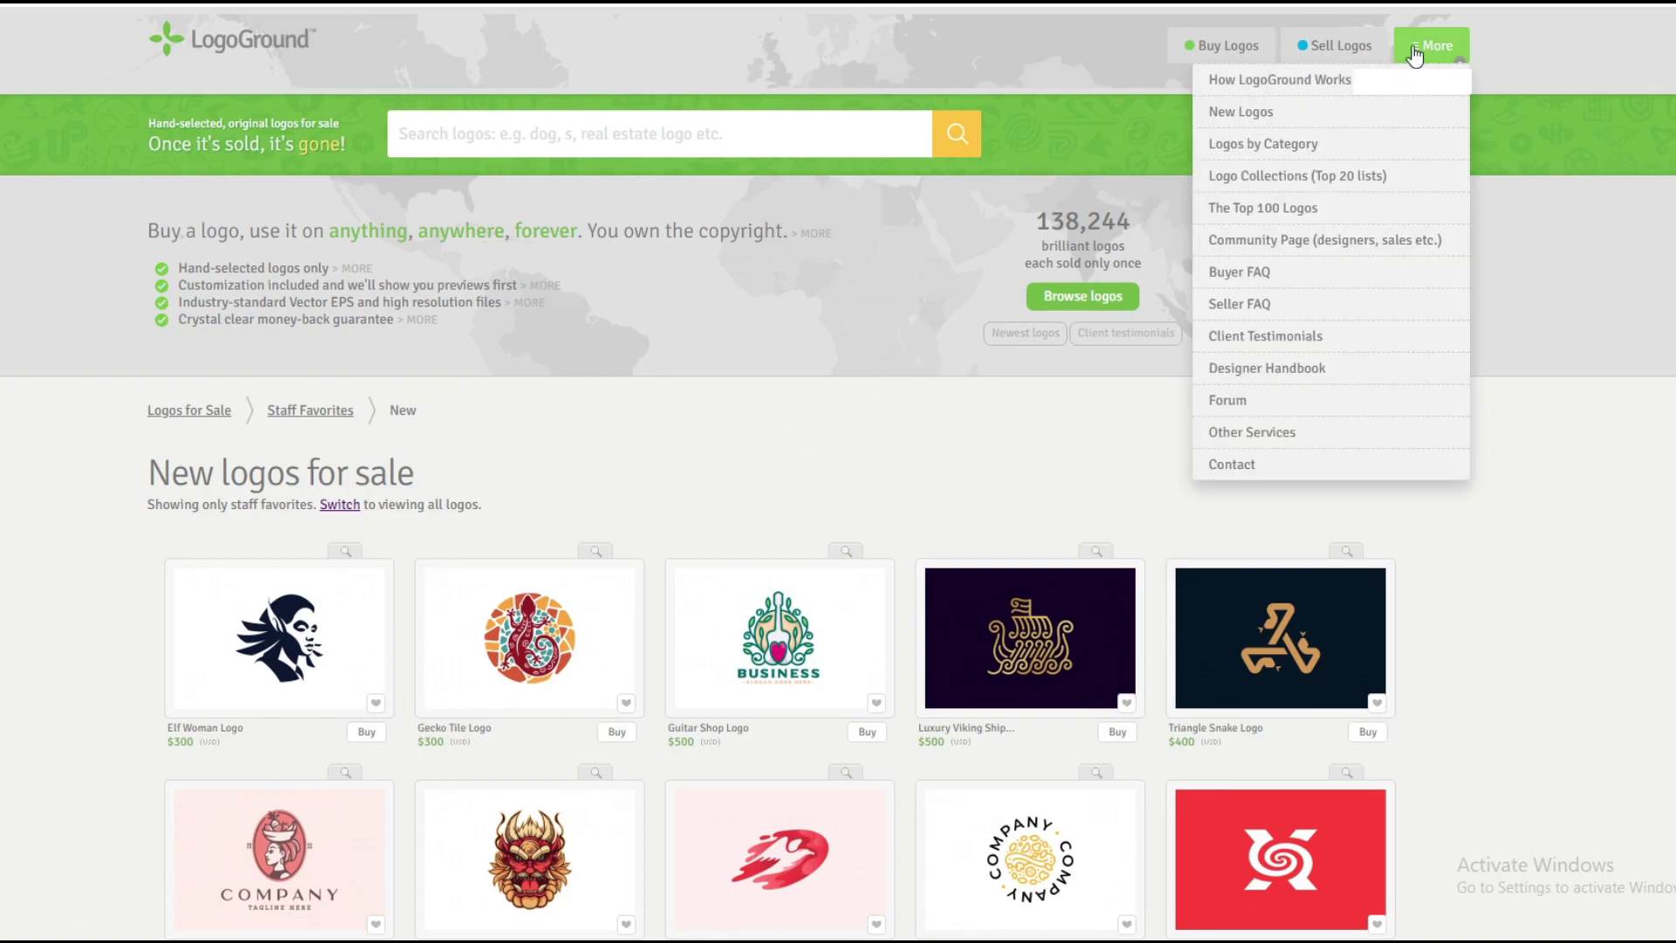
{"action": "left_click", "coordinate": [1275, 116]}
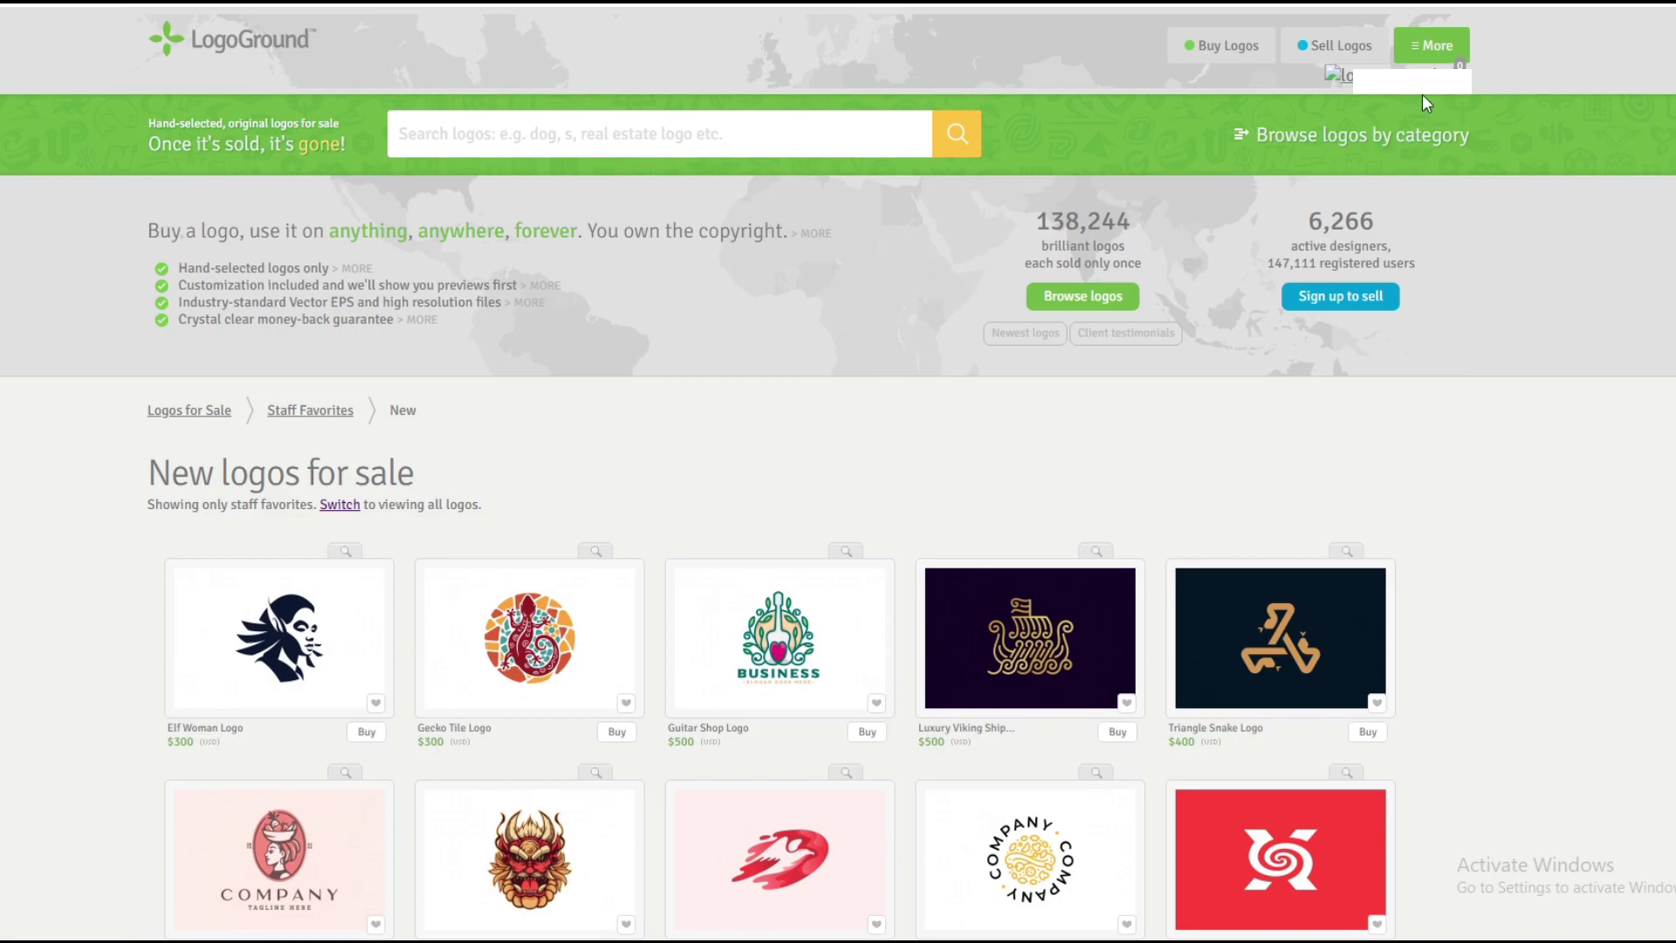
{"action": "left_click", "coordinate": [1434, 51]}
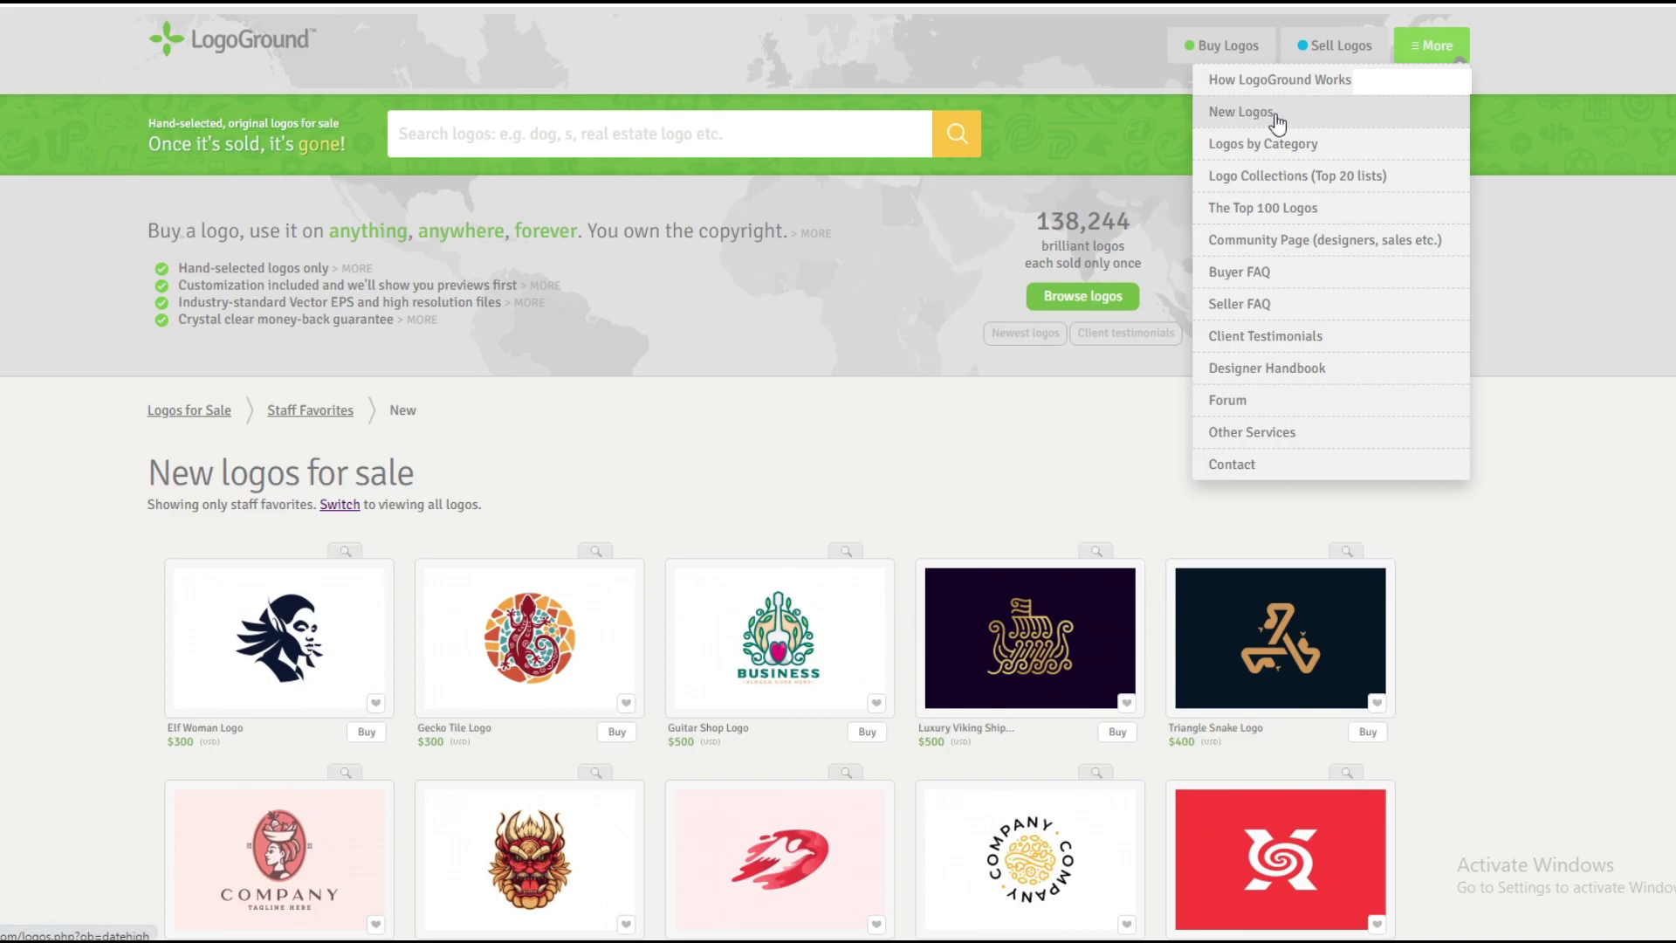
{"action": "left_click", "coordinate": [1277, 123]}
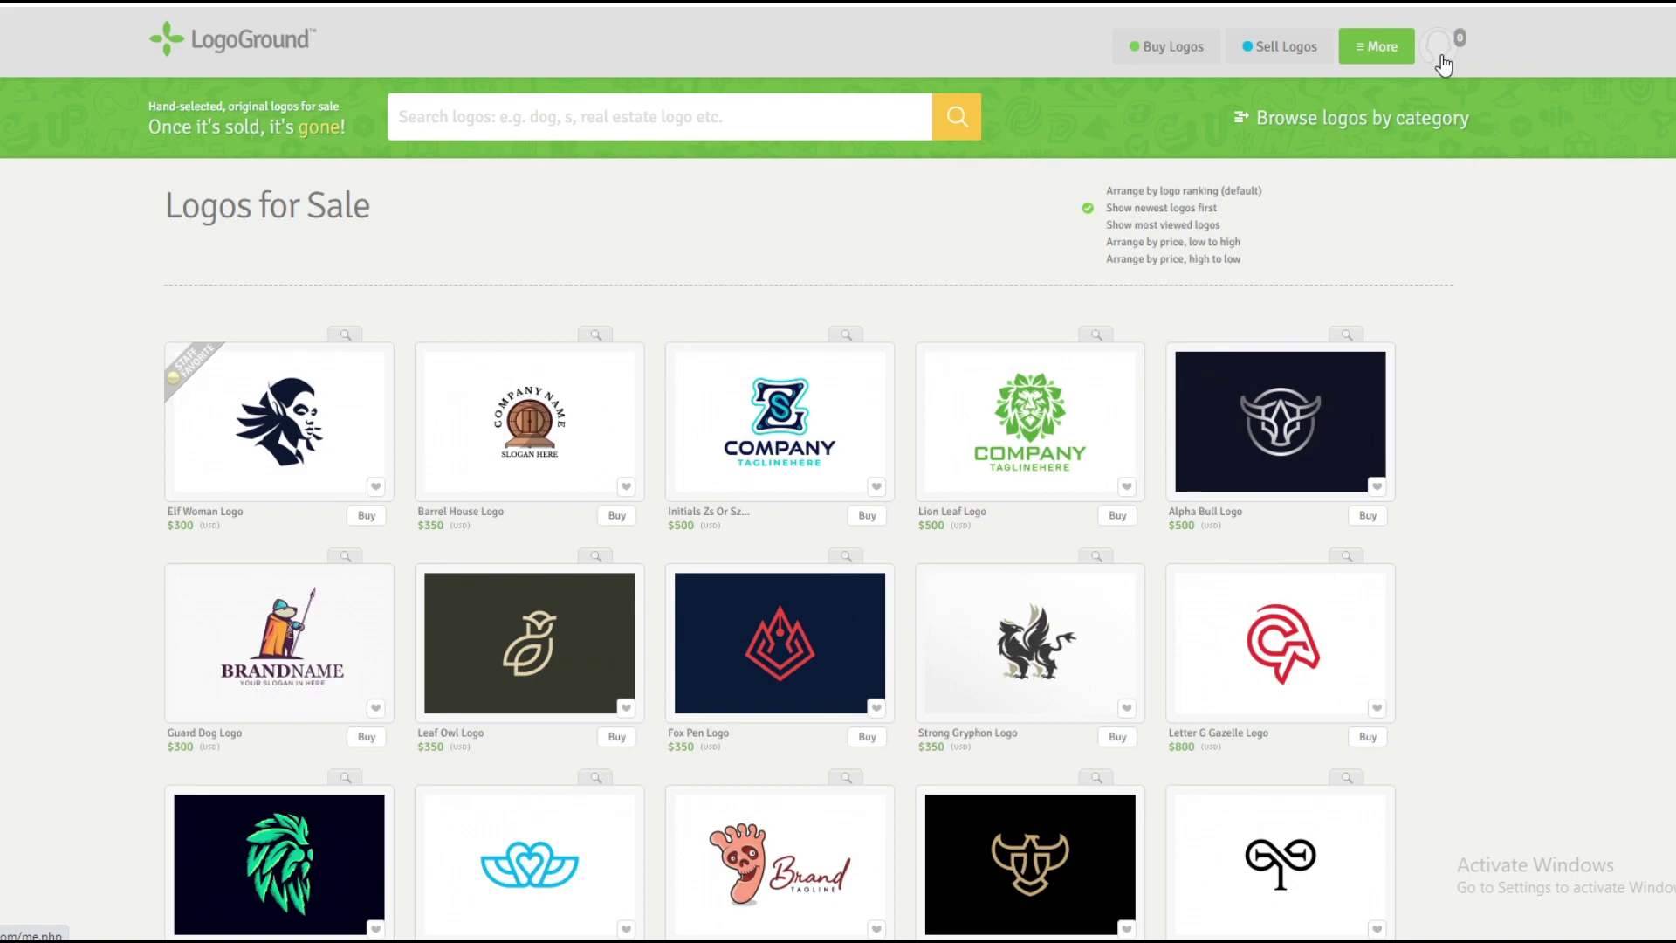
{"action": "left_click", "coordinate": [1442, 63]}
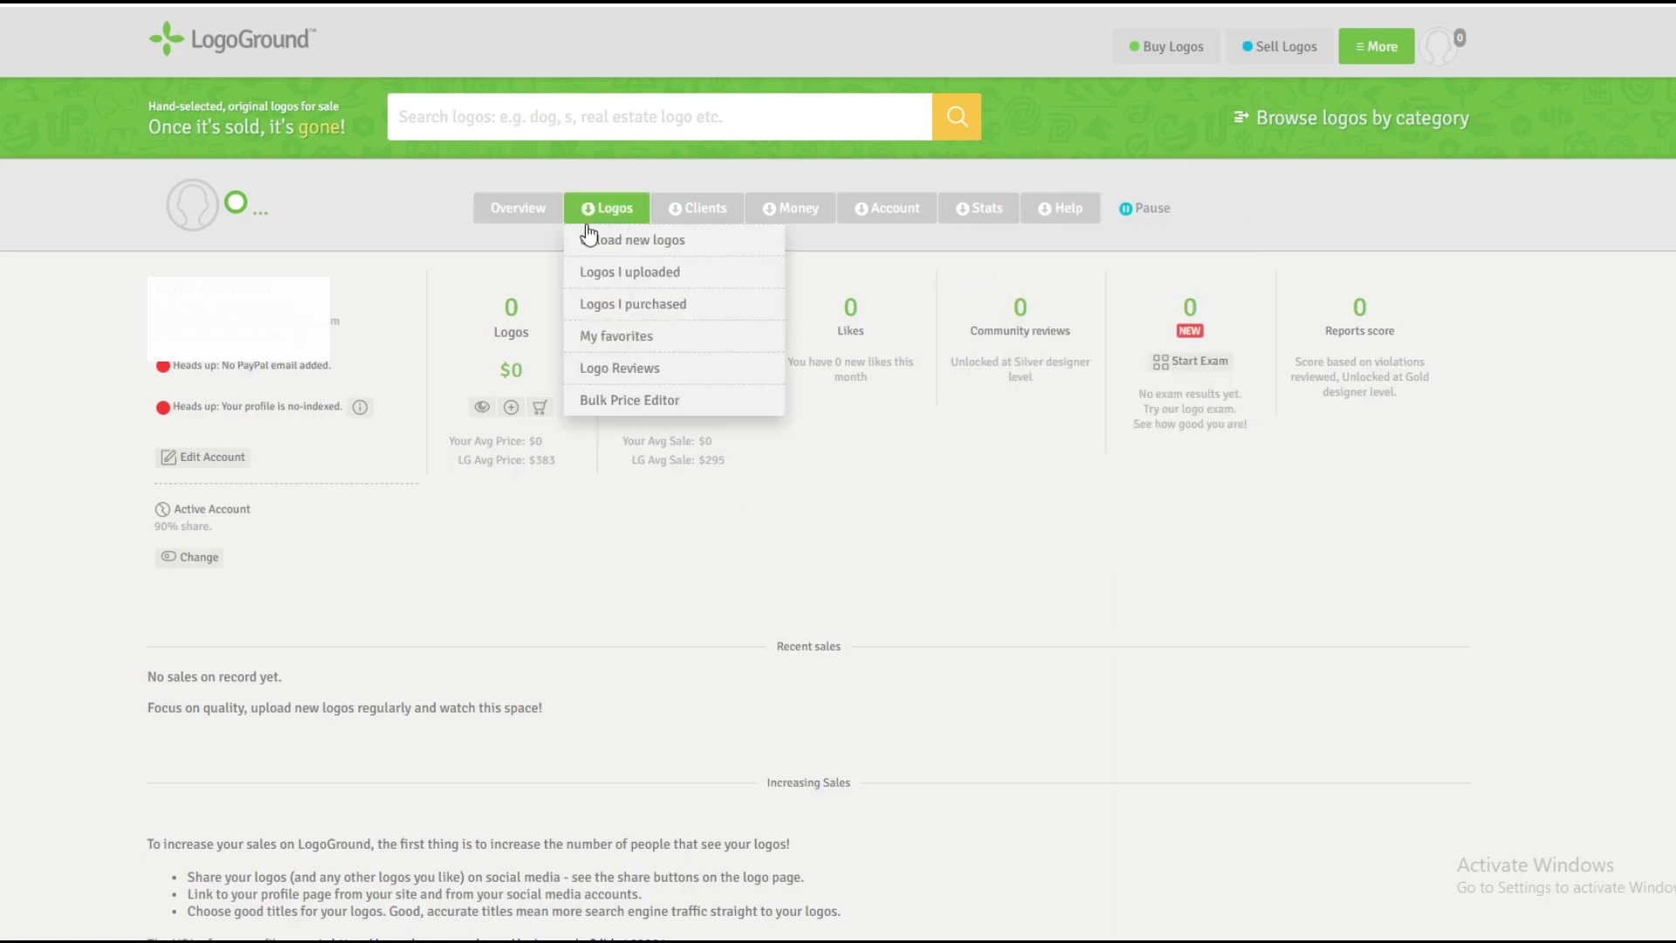
{"action": "mouse_move", "coordinate": [607, 208]}
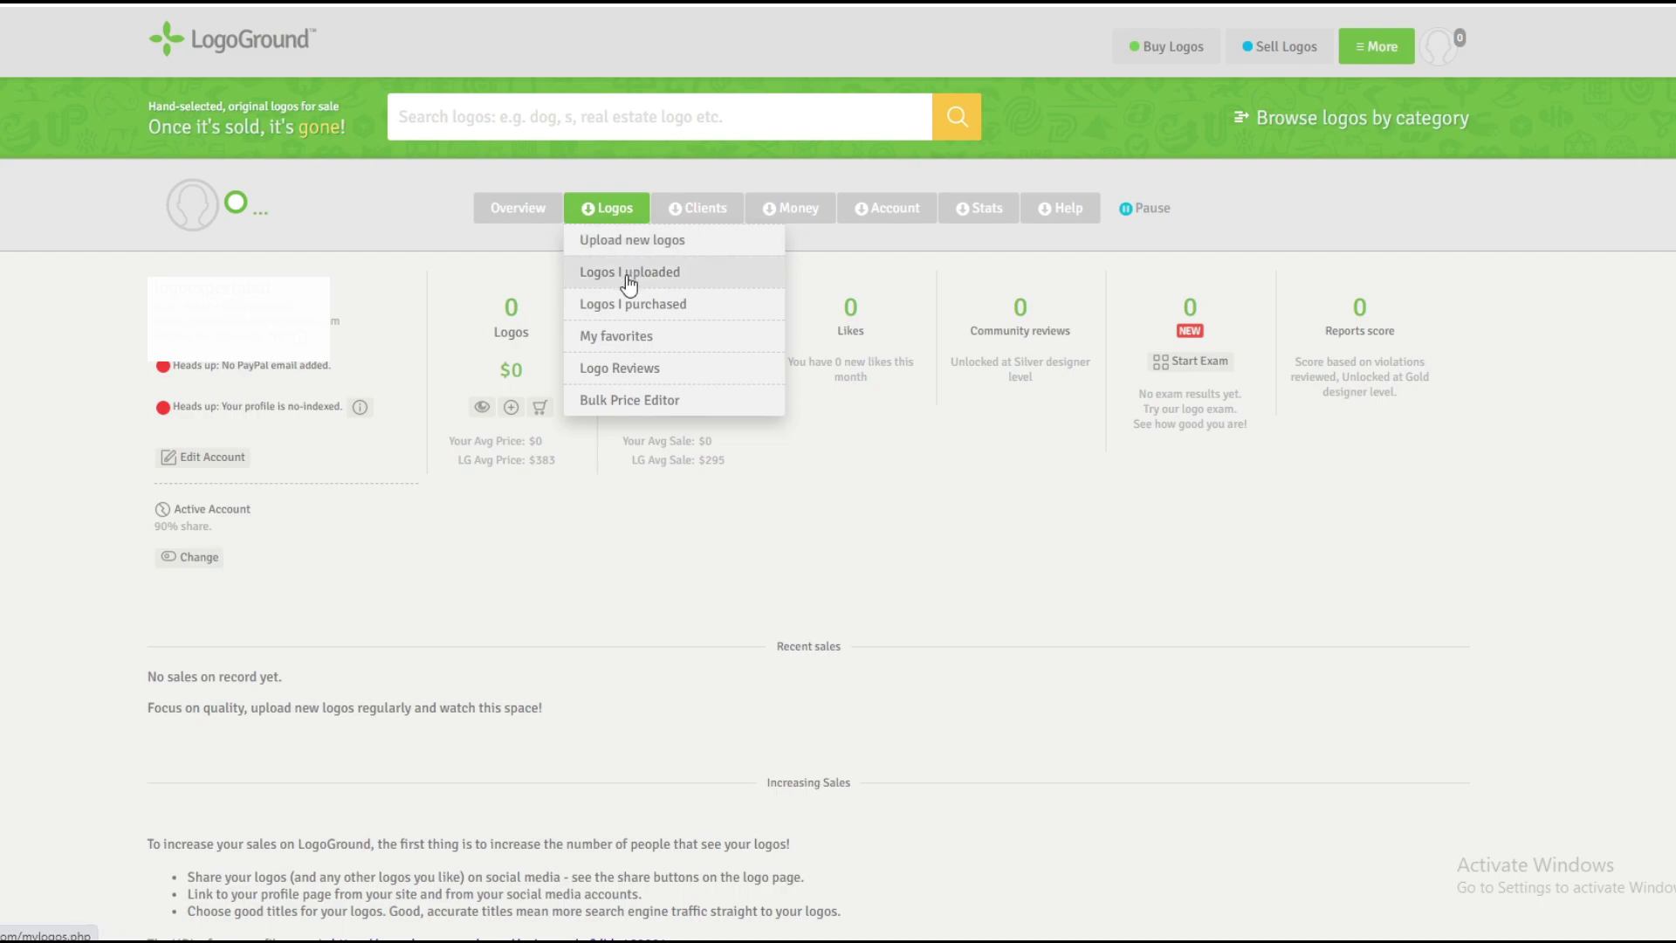
Open the Upload new logos Step 1 form and look over its Keywords and Description fields
{"action": "left_click", "coordinate": [667, 237]}
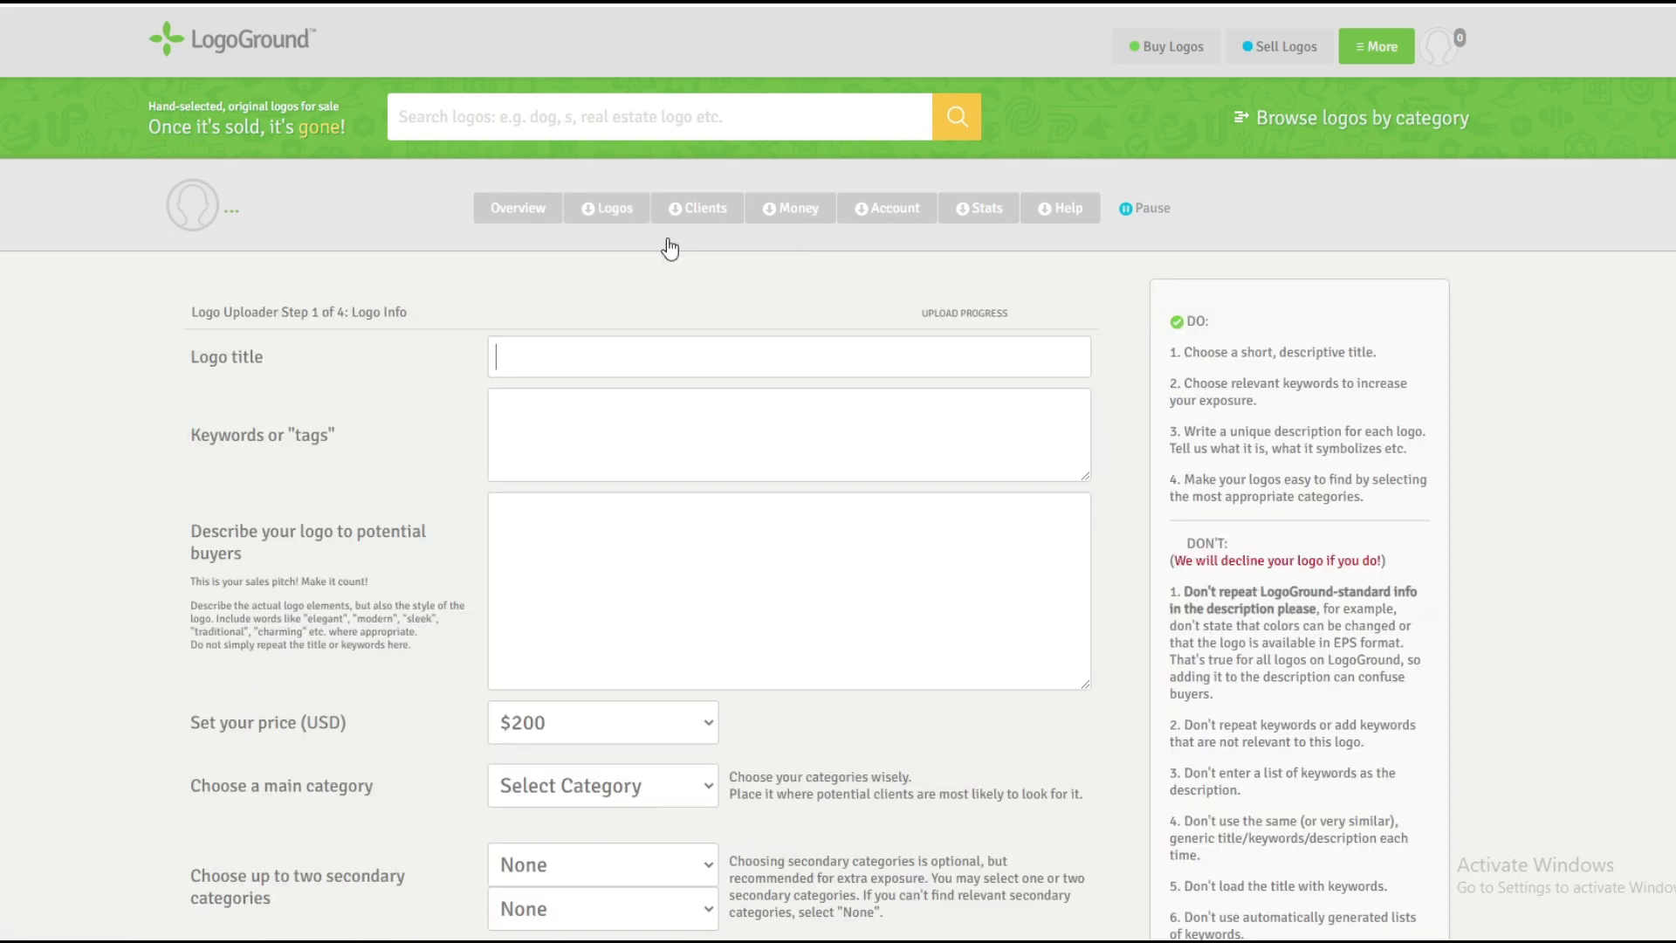
{"action": "scroll", "coordinate": [639, 353], "scroll_direction": "down", "scroll_amount": 1}
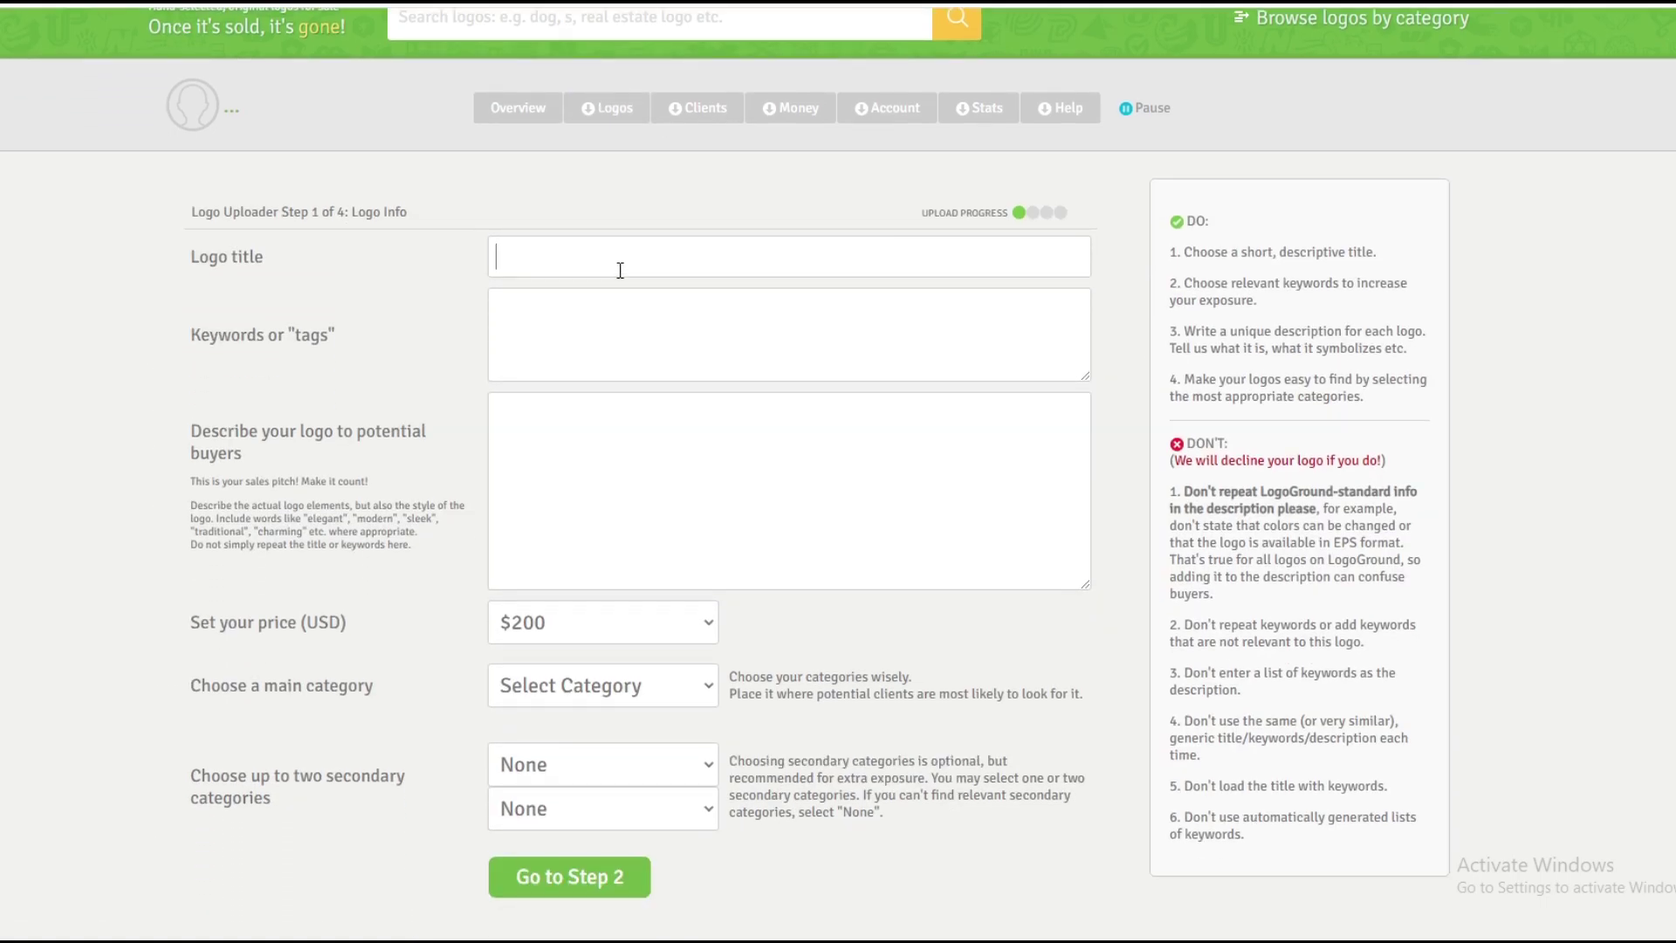
{"action": "left_click", "coordinate": [626, 350]}
{"action": "left_click", "coordinate": [611, 454]}
{"action": "scroll", "coordinate": [615, 475], "scroll_direction": "down", "scroll_amount": 1}
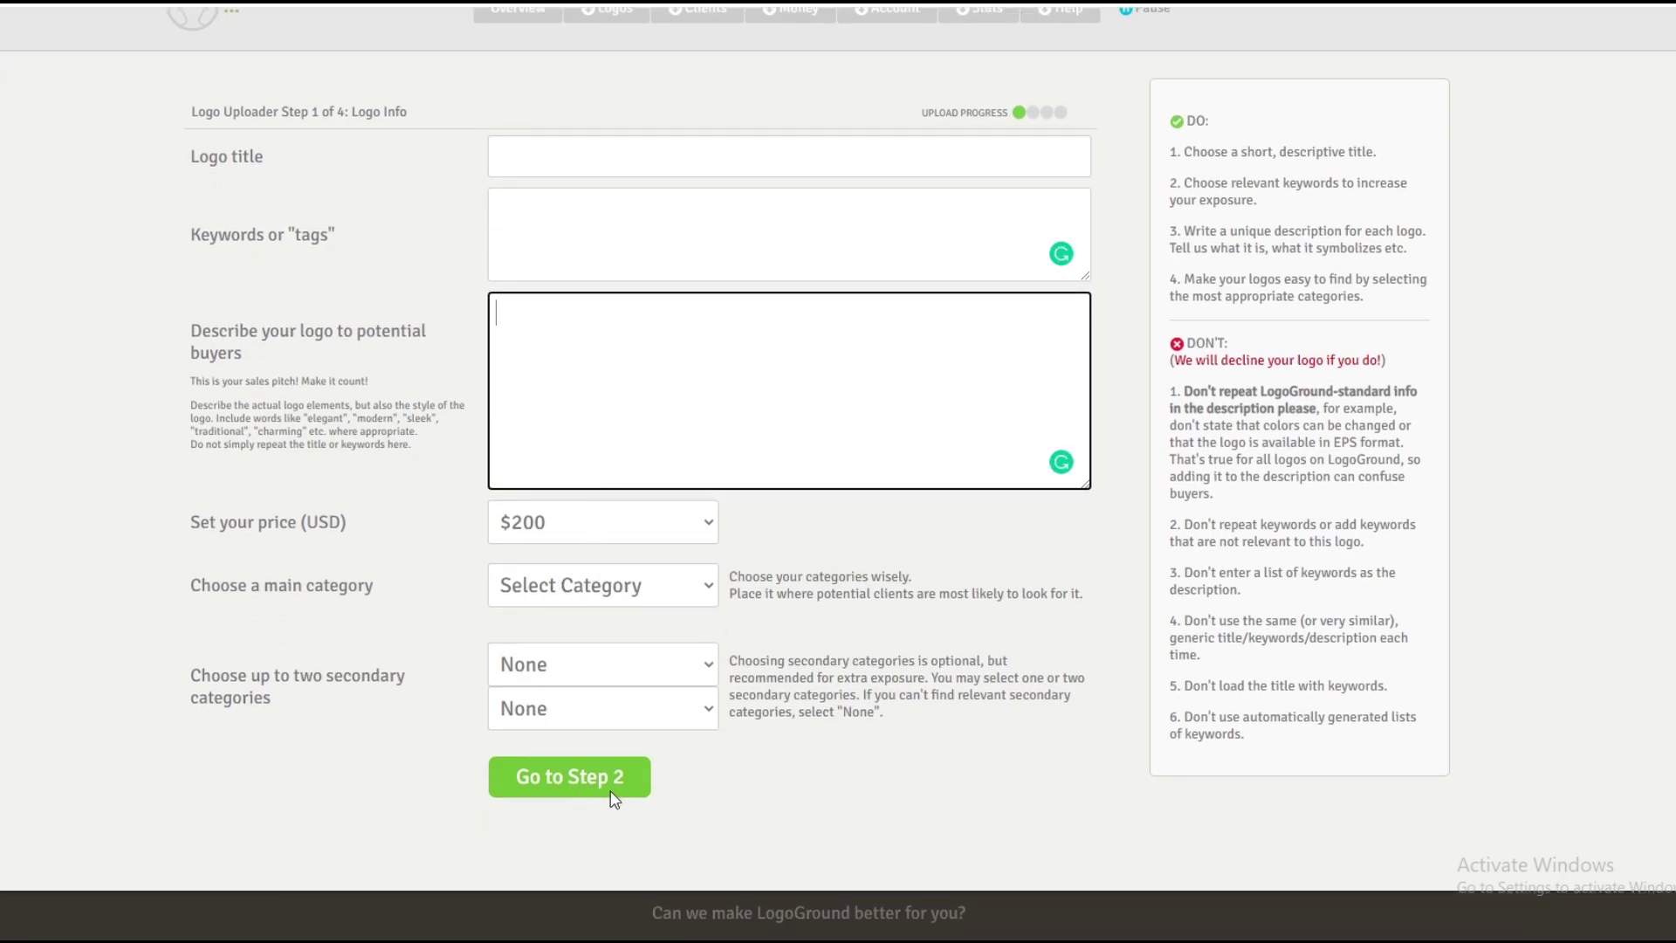
{"action": "scroll", "coordinate": [934, 722], "scroll_direction": "up", "scroll_amount": 2}
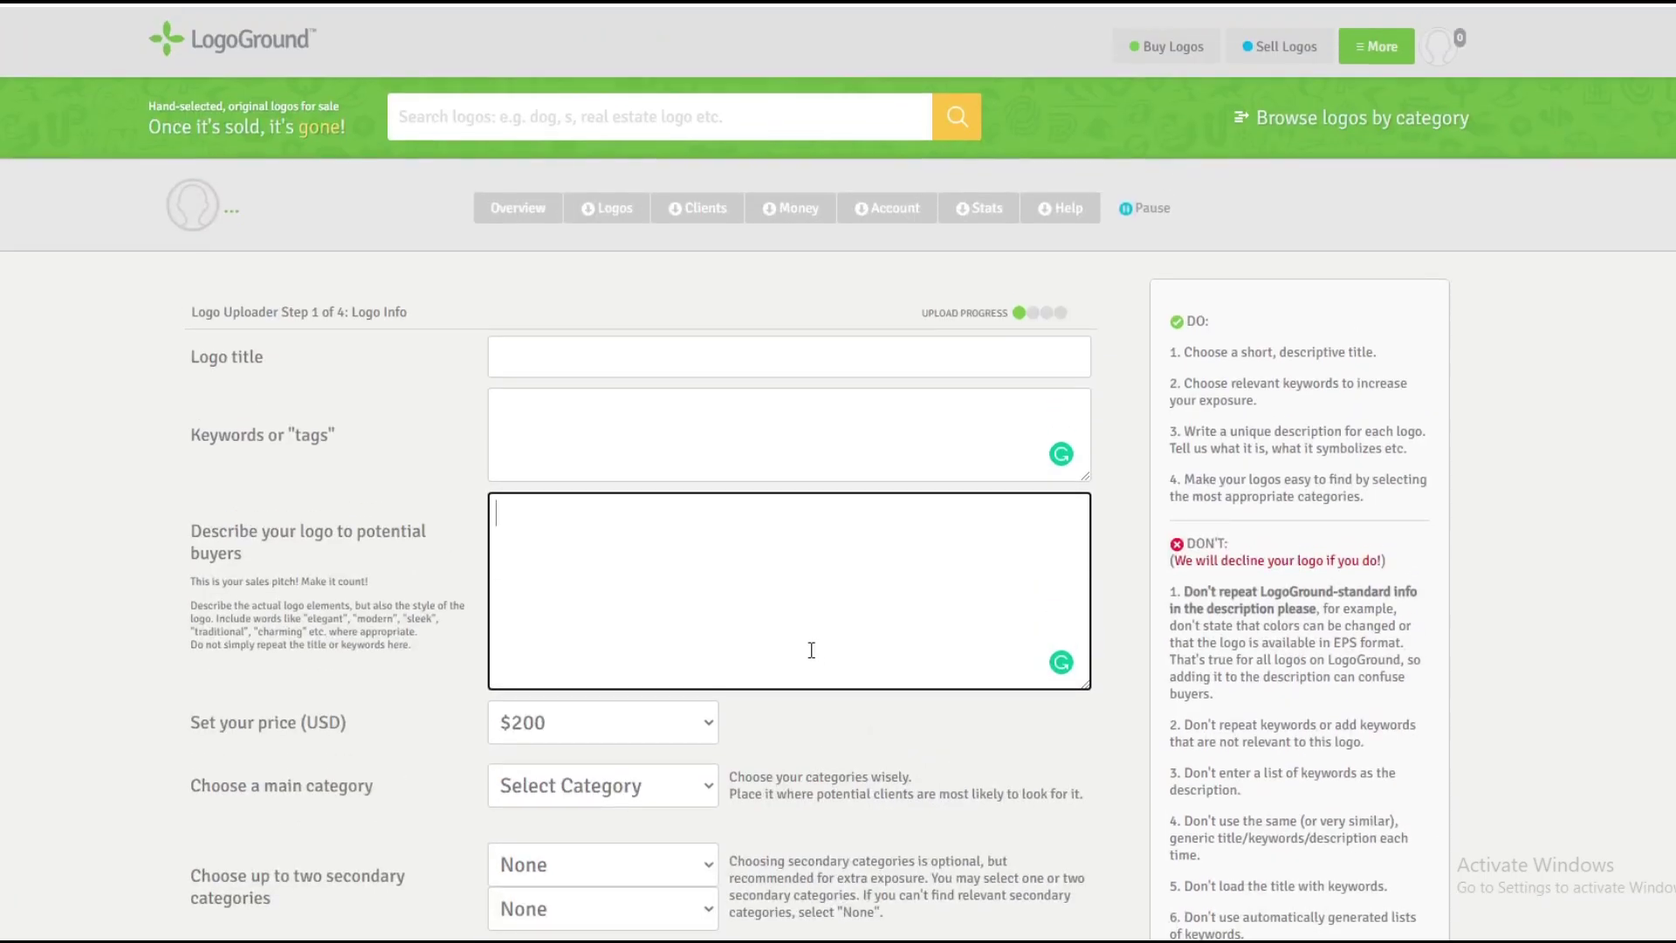
{"action": "scroll", "coordinate": [812, 649], "scroll_direction": "down", "scroll_amount": 2}
{"action": "scroll", "coordinate": [873, 594], "scroll_direction": "up", "scroll_amount": 2}
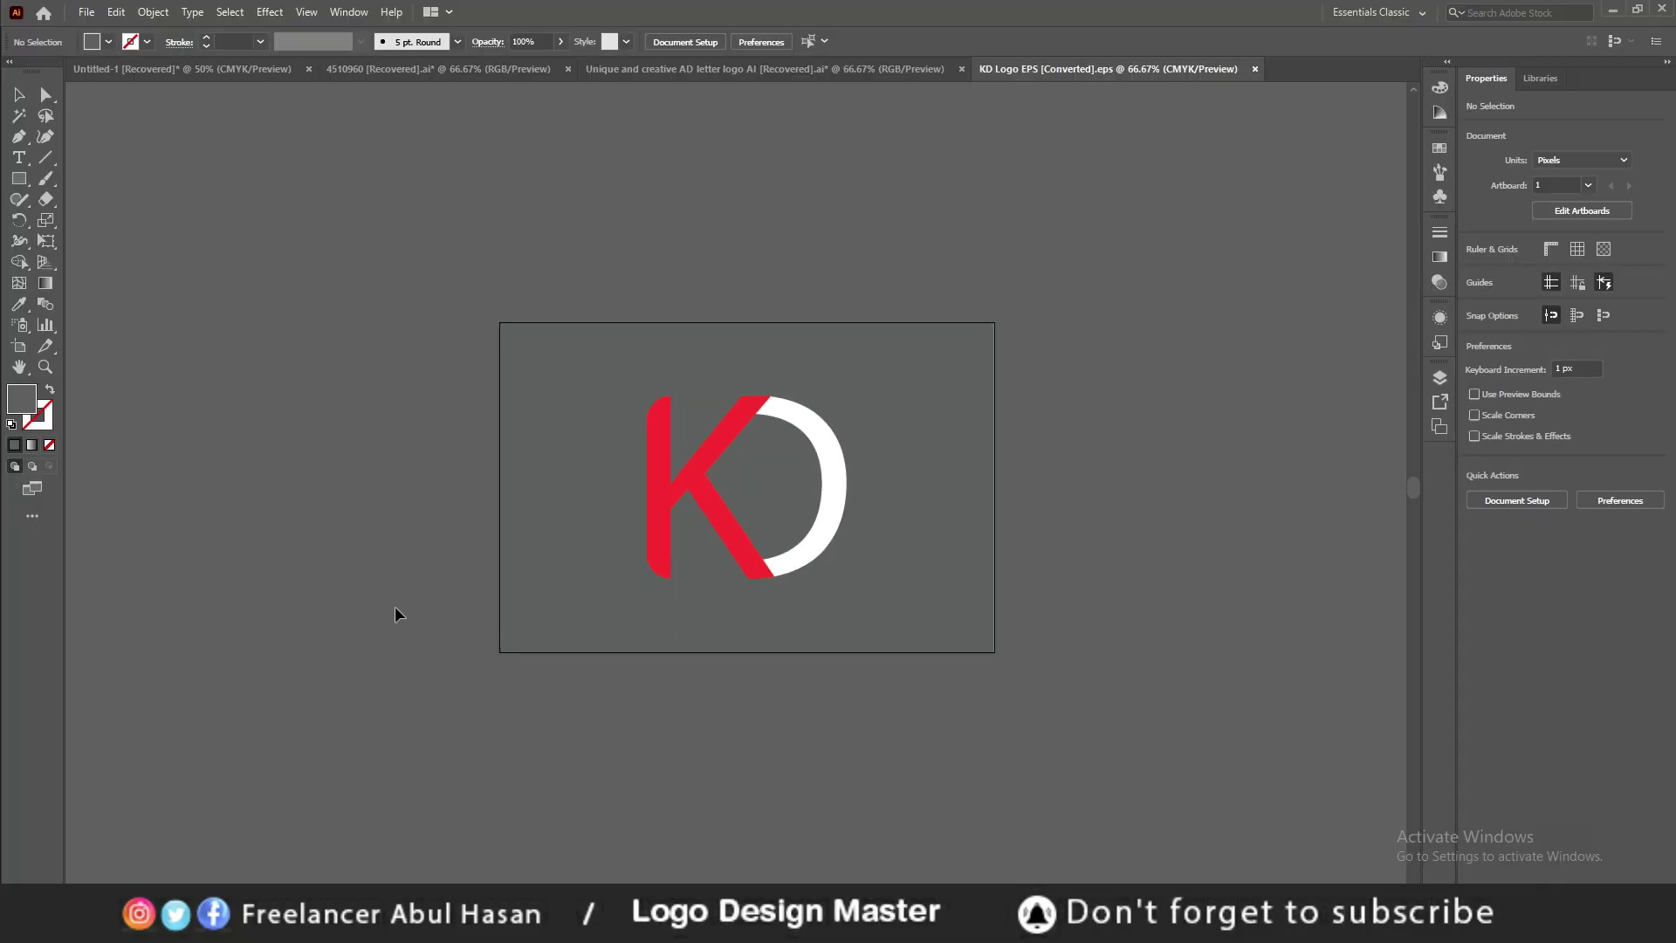
{"action": "left_click", "coordinate": [554, 536]}
{"action": "left_click", "coordinate": [385, 573]}
{"action": "left_click", "coordinate": [634, 550]}
{"action": "left_click", "coordinate": [394, 590]}
{"action": "left_click", "coordinate": [86, 12]}
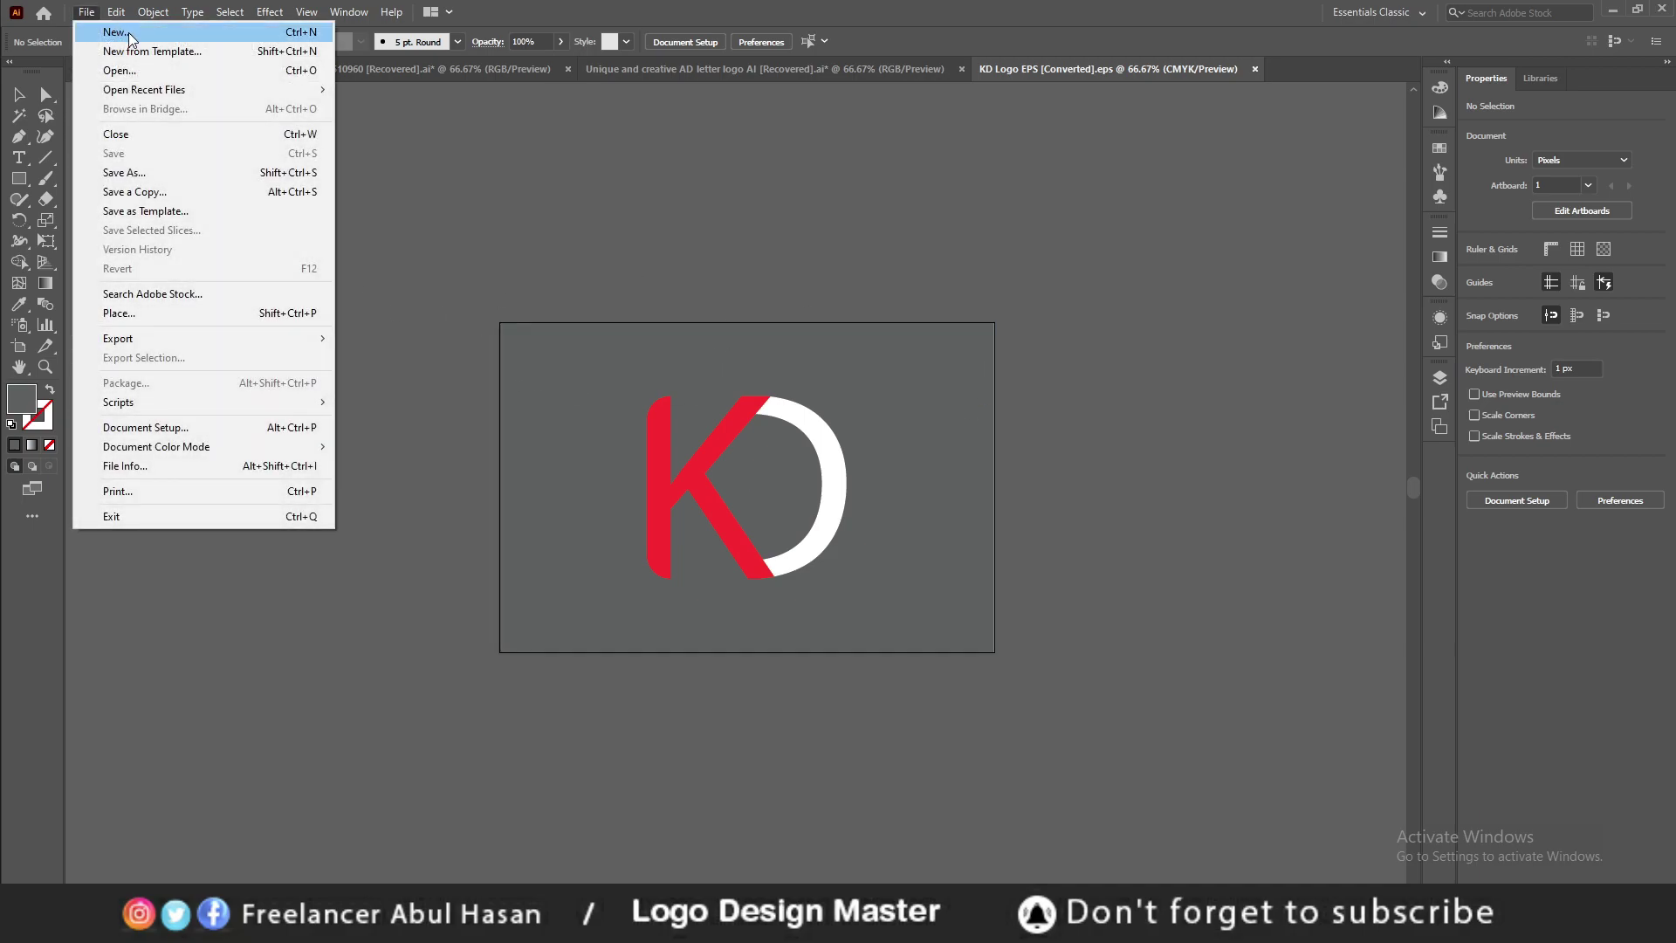
{"action": "left_click", "coordinate": [101, 27]}
{"action": "left_click", "coordinate": [1193, 311]}
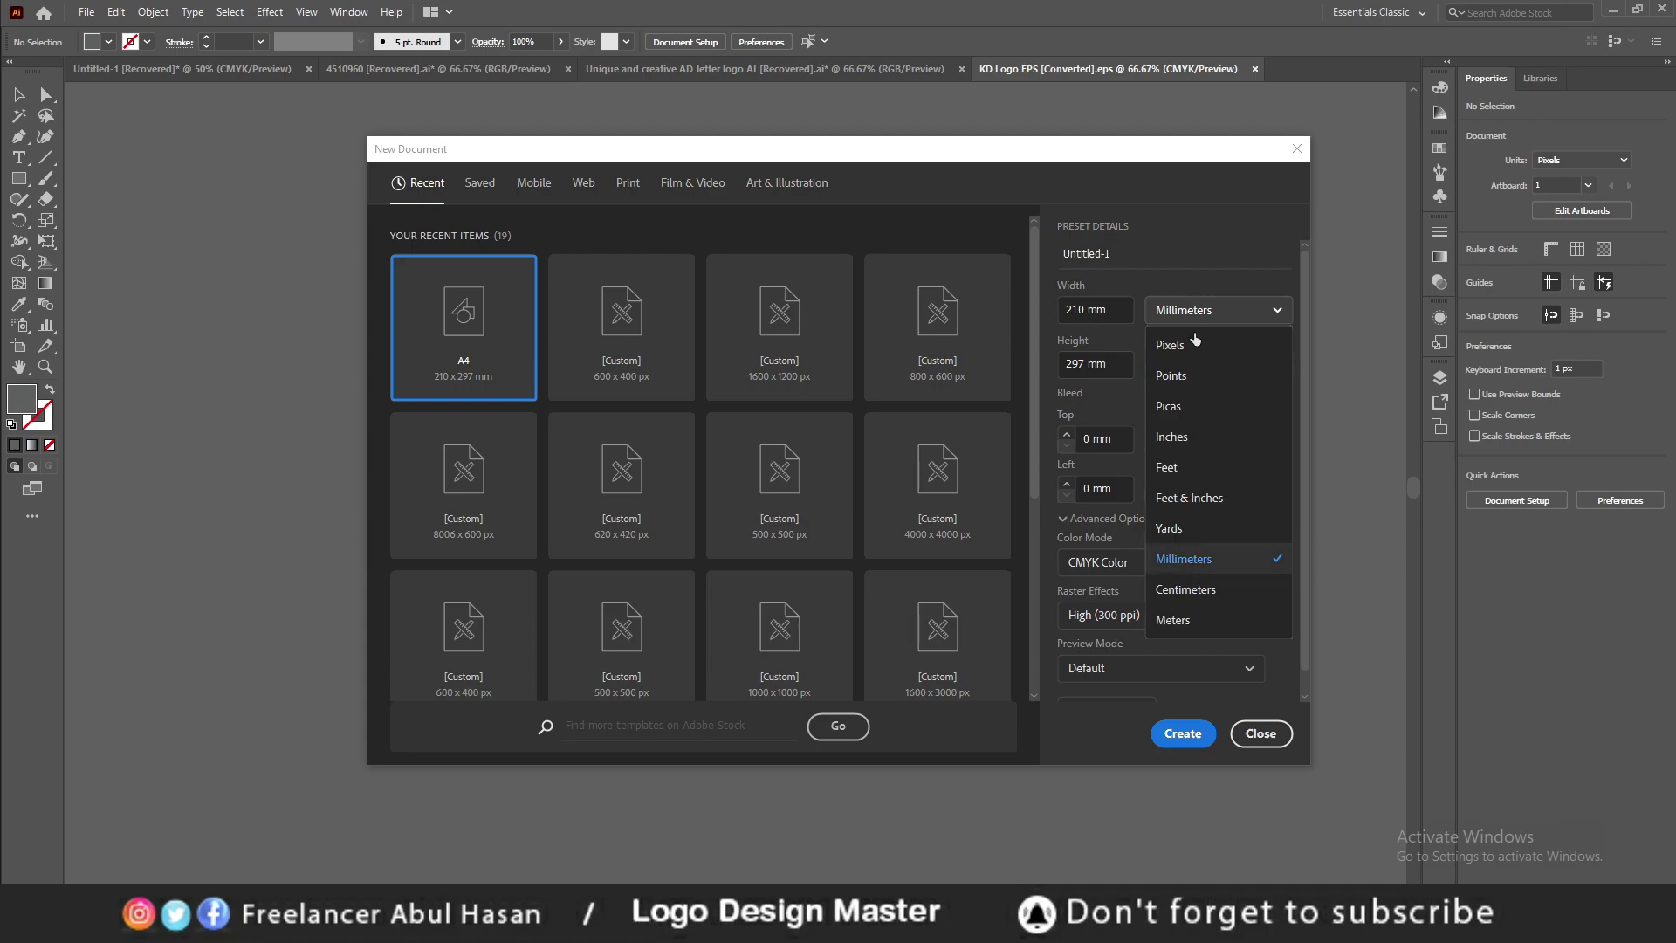
{"action": "left_click", "coordinate": [1191, 349]}
{"action": "double_click", "coordinate": [1113, 308]}
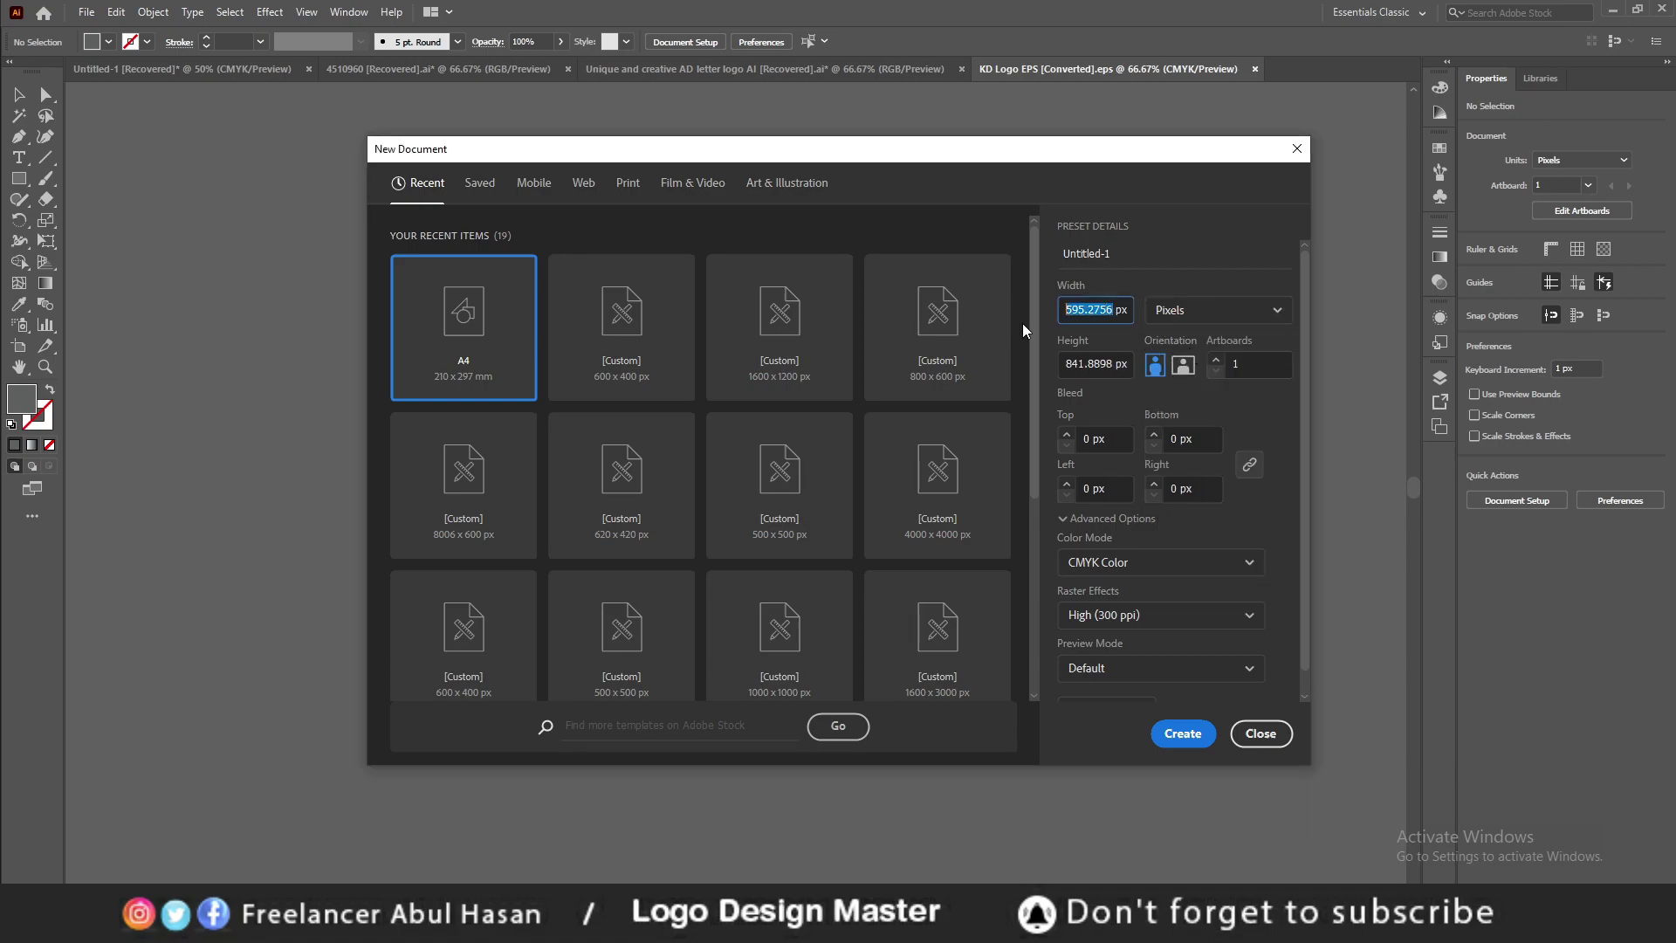
{"action": "type", "text": "600"}
{"action": "left_click_drag", "start_coordinate": [1110, 369], "coordinate": [1070, 364]}
{"action": "key", "text": "BackSpace"}
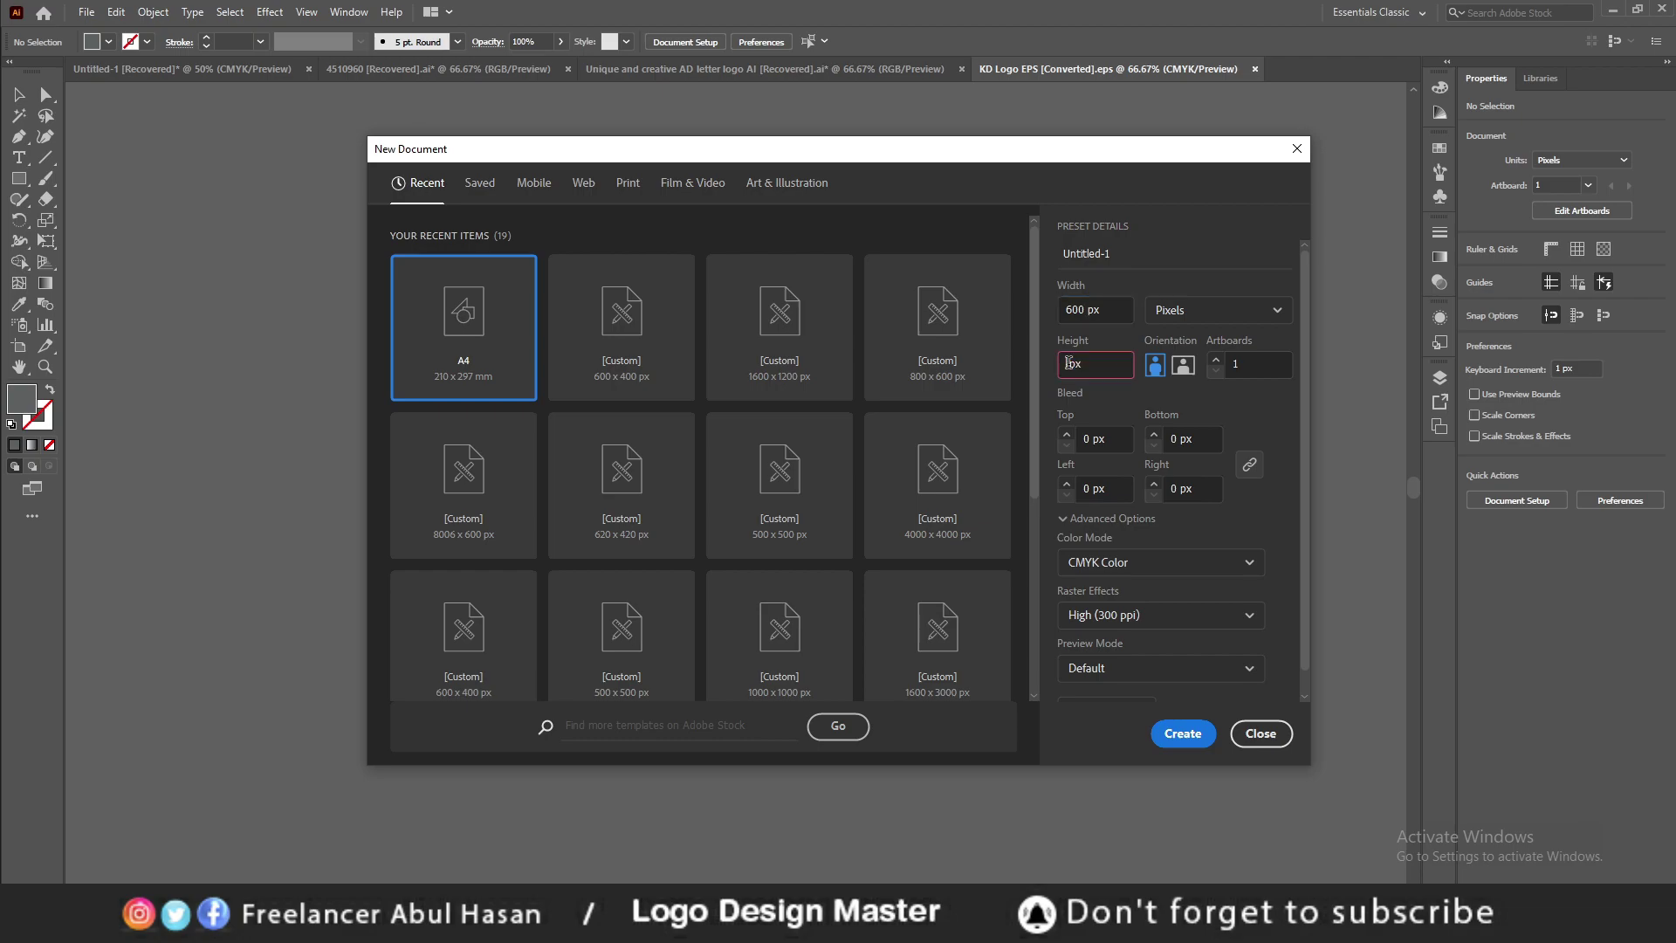
{"action": "type", "text": "400"}
{"action": "scroll", "coordinate": [1159, 563], "scroll_direction": "down", "scroll_amount": 1}
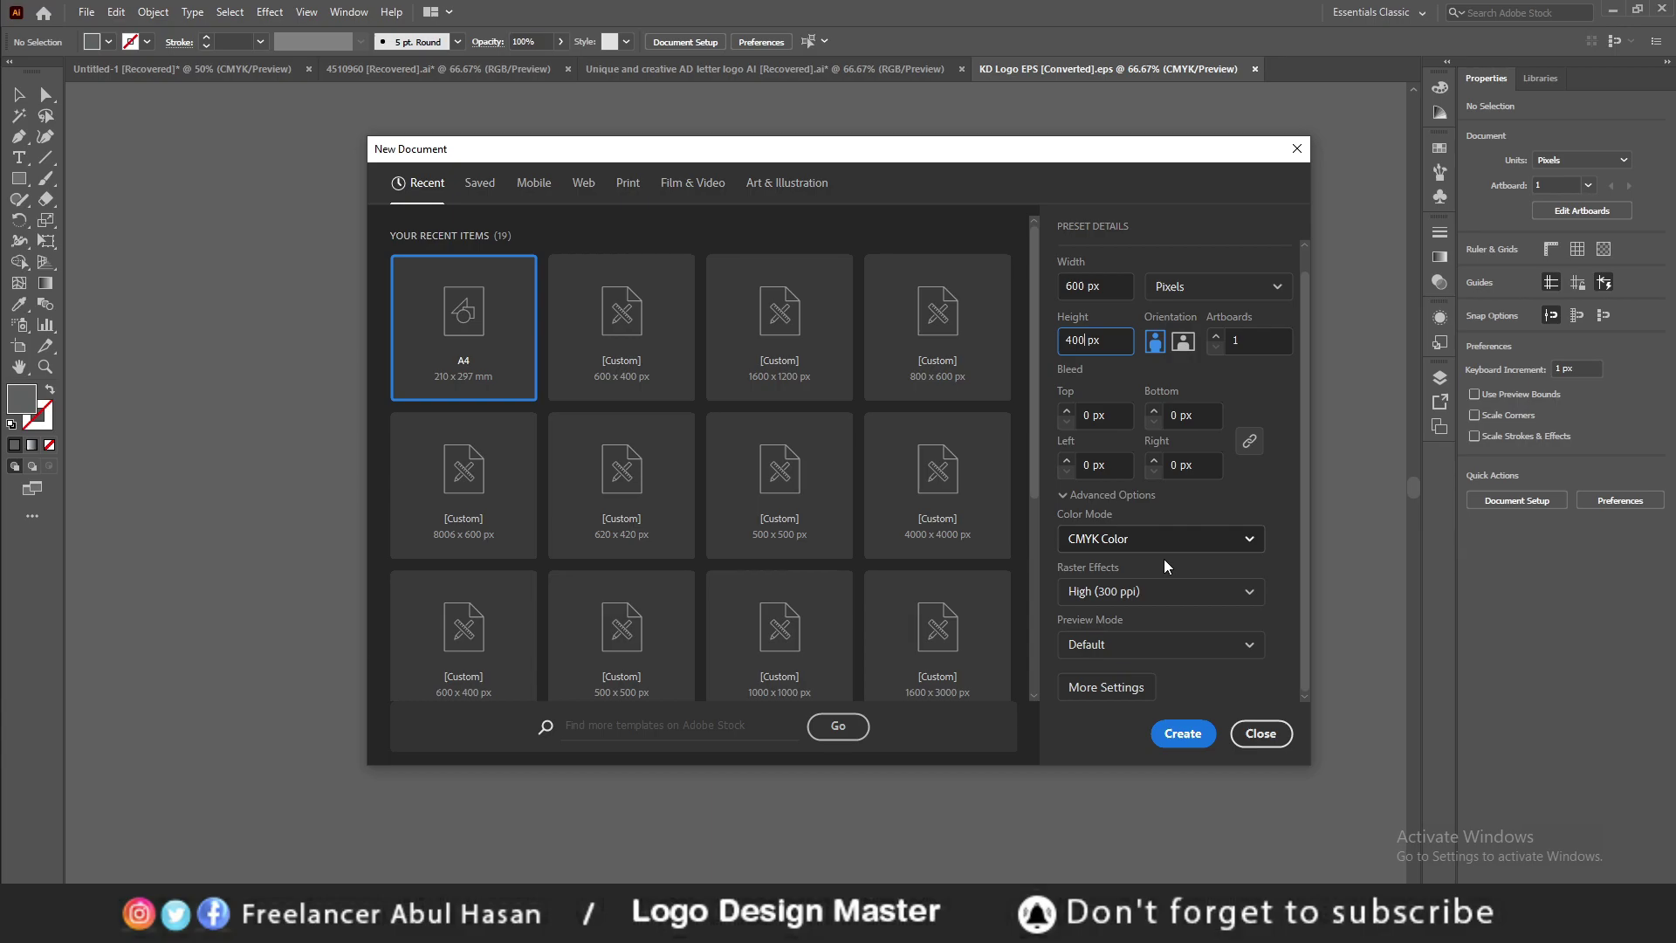
{"action": "scroll", "coordinate": [1169, 569], "scroll_direction": "up", "scroll_amount": 1}
{"action": "left_click", "coordinate": [1183, 734]}
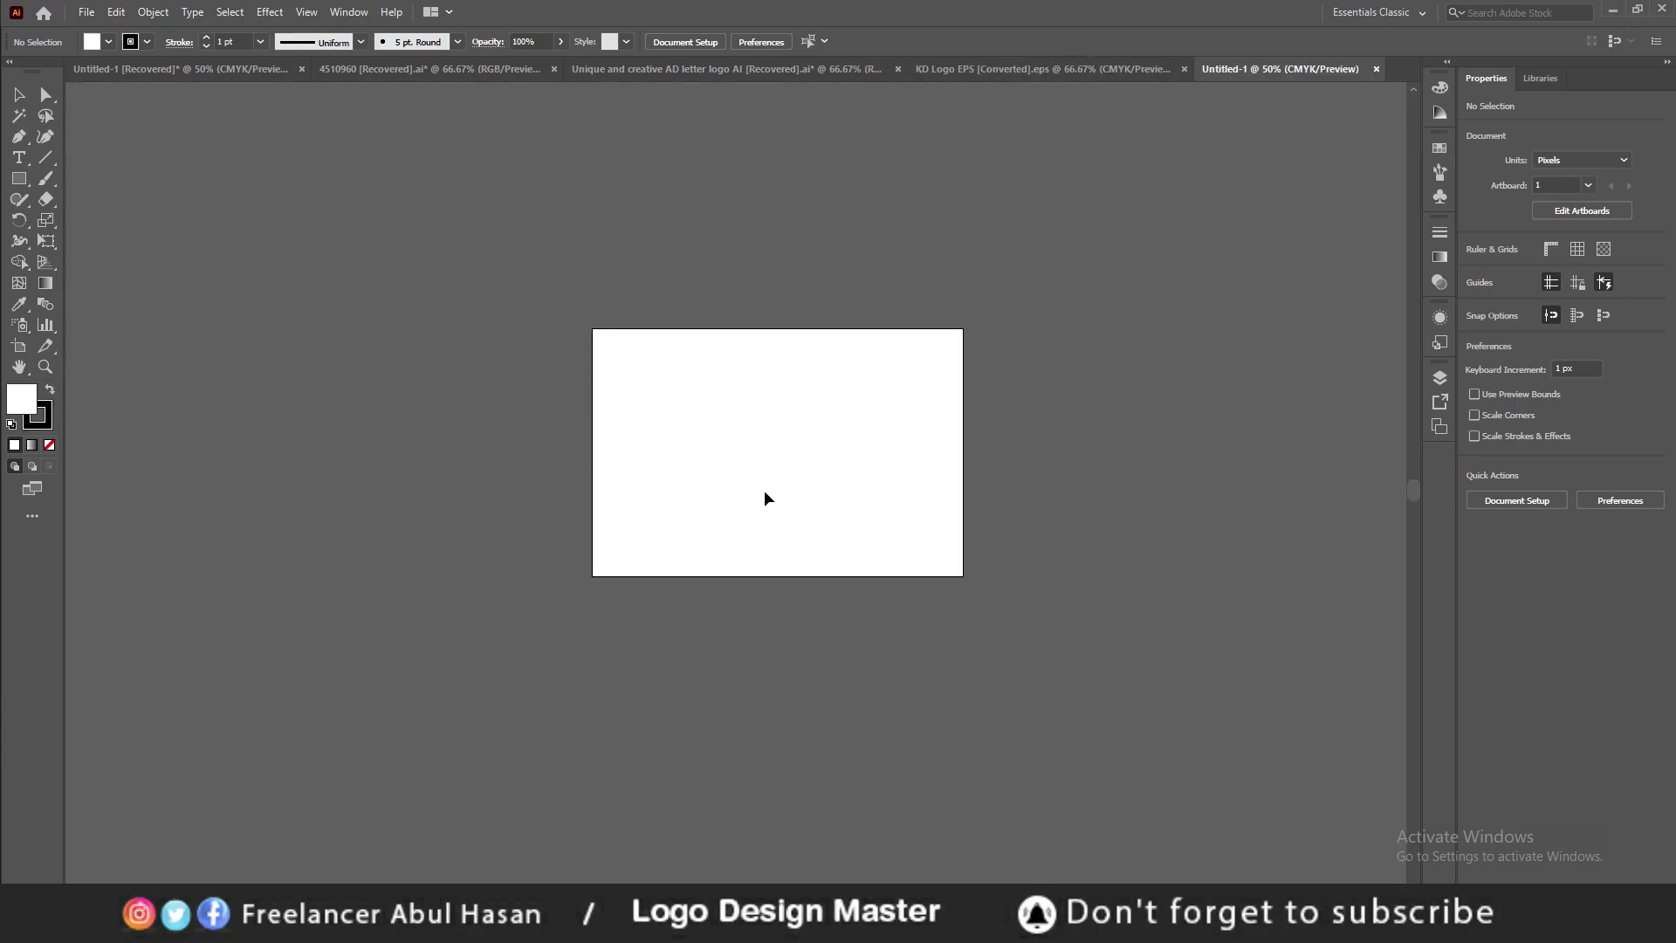
{"action": "scroll", "coordinate": [767, 499], "scroll_direction": "up", "scroll_amount": 1}
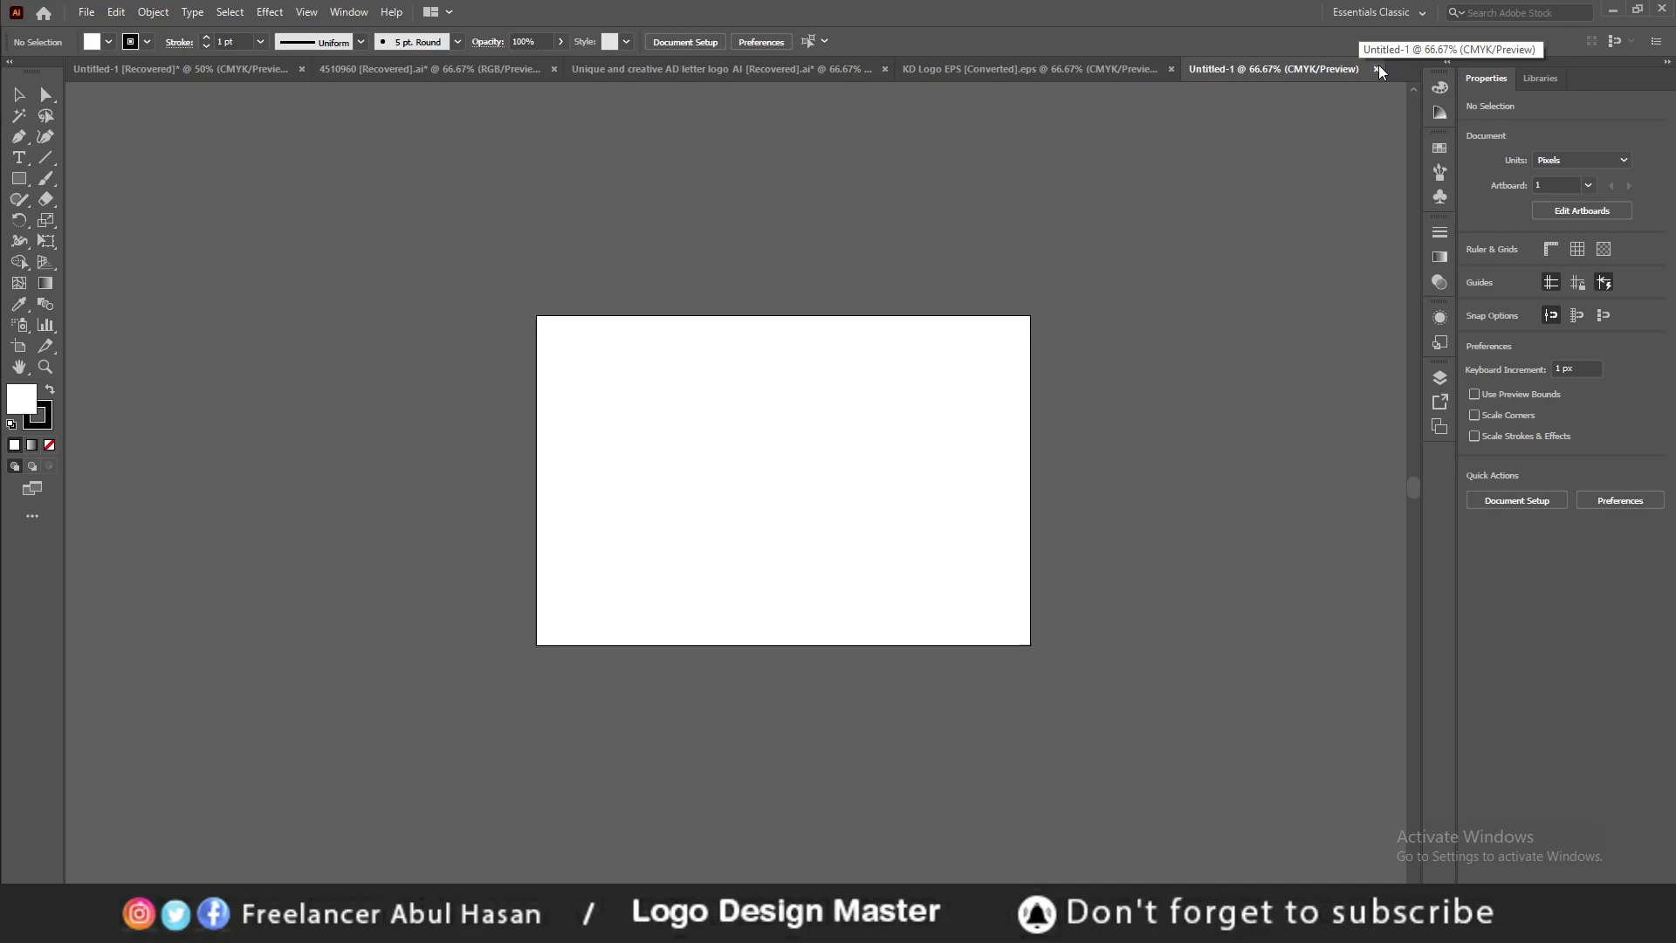
{"action": "left_click", "coordinate": [1377, 69]}
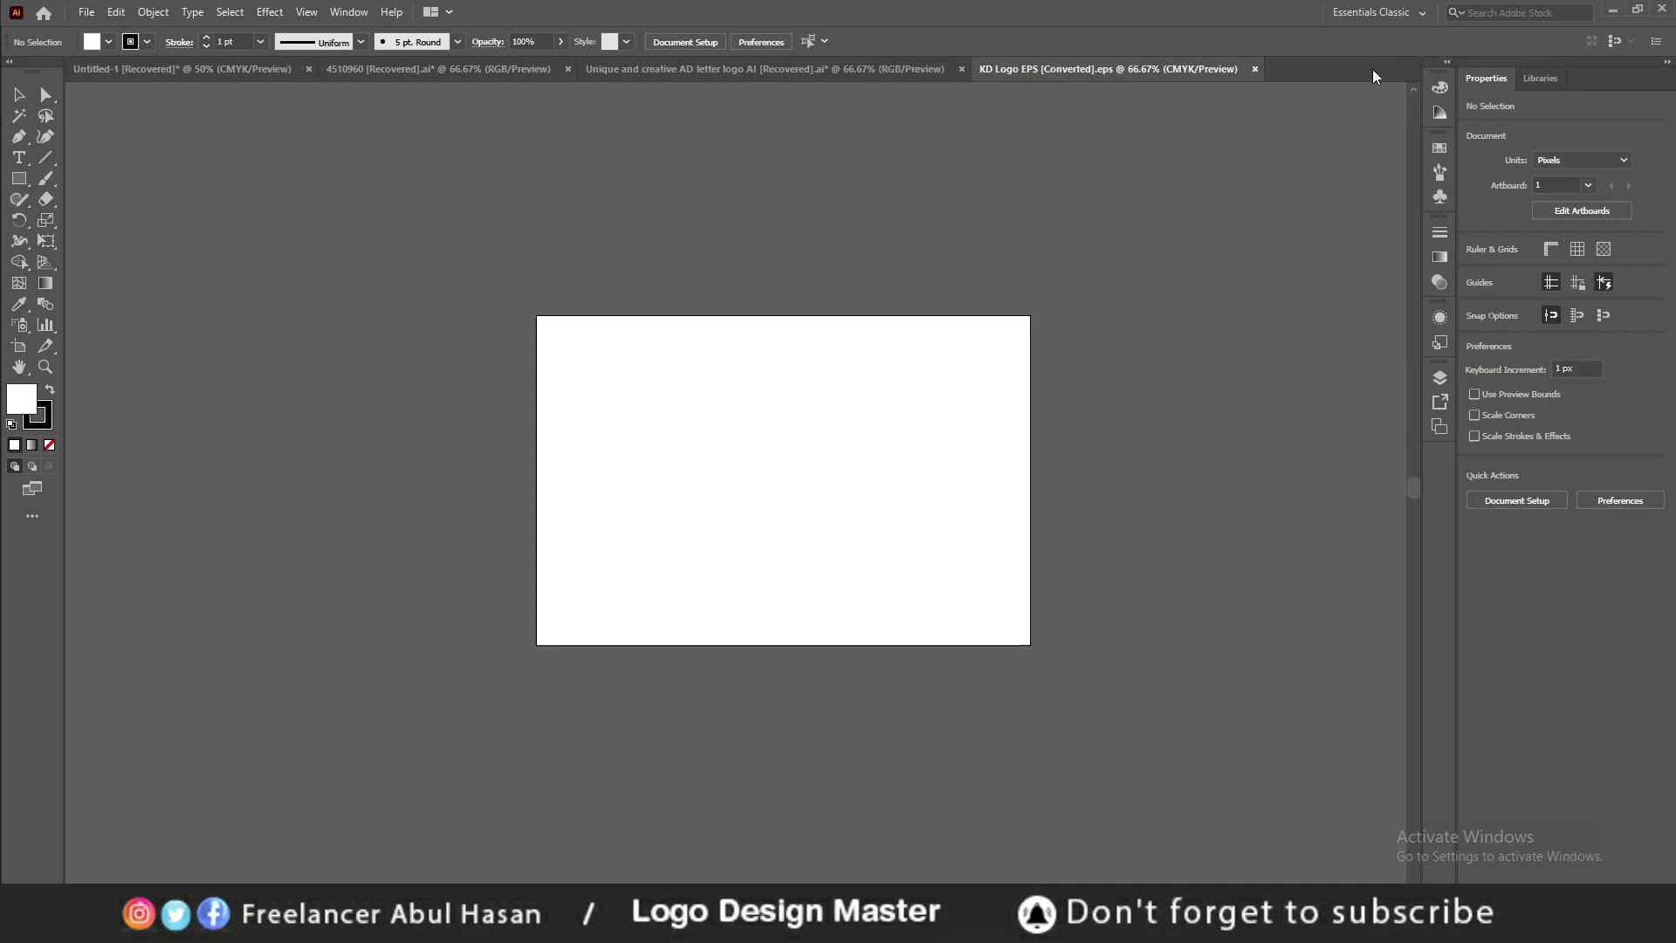
Select all the KD logo artwork, align it vertically centred on the artboard, then deselect
{"action": "left_click", "coordinate": [873, 477]}
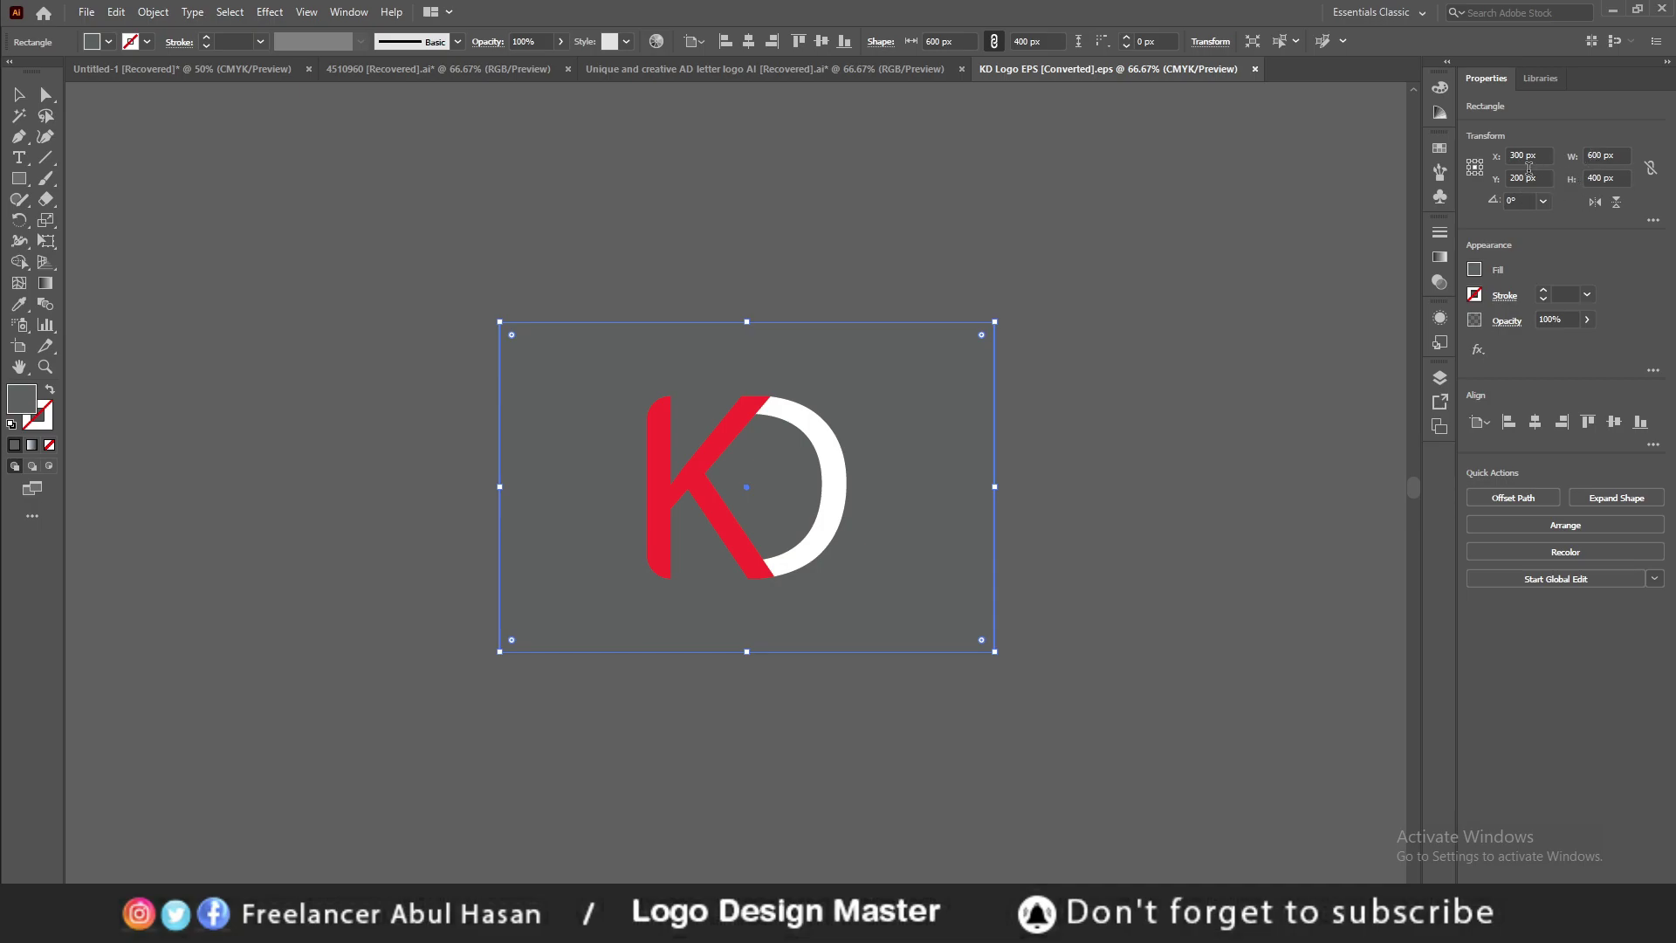
{"action": "left_click", "coordinate": [1209, 379]}
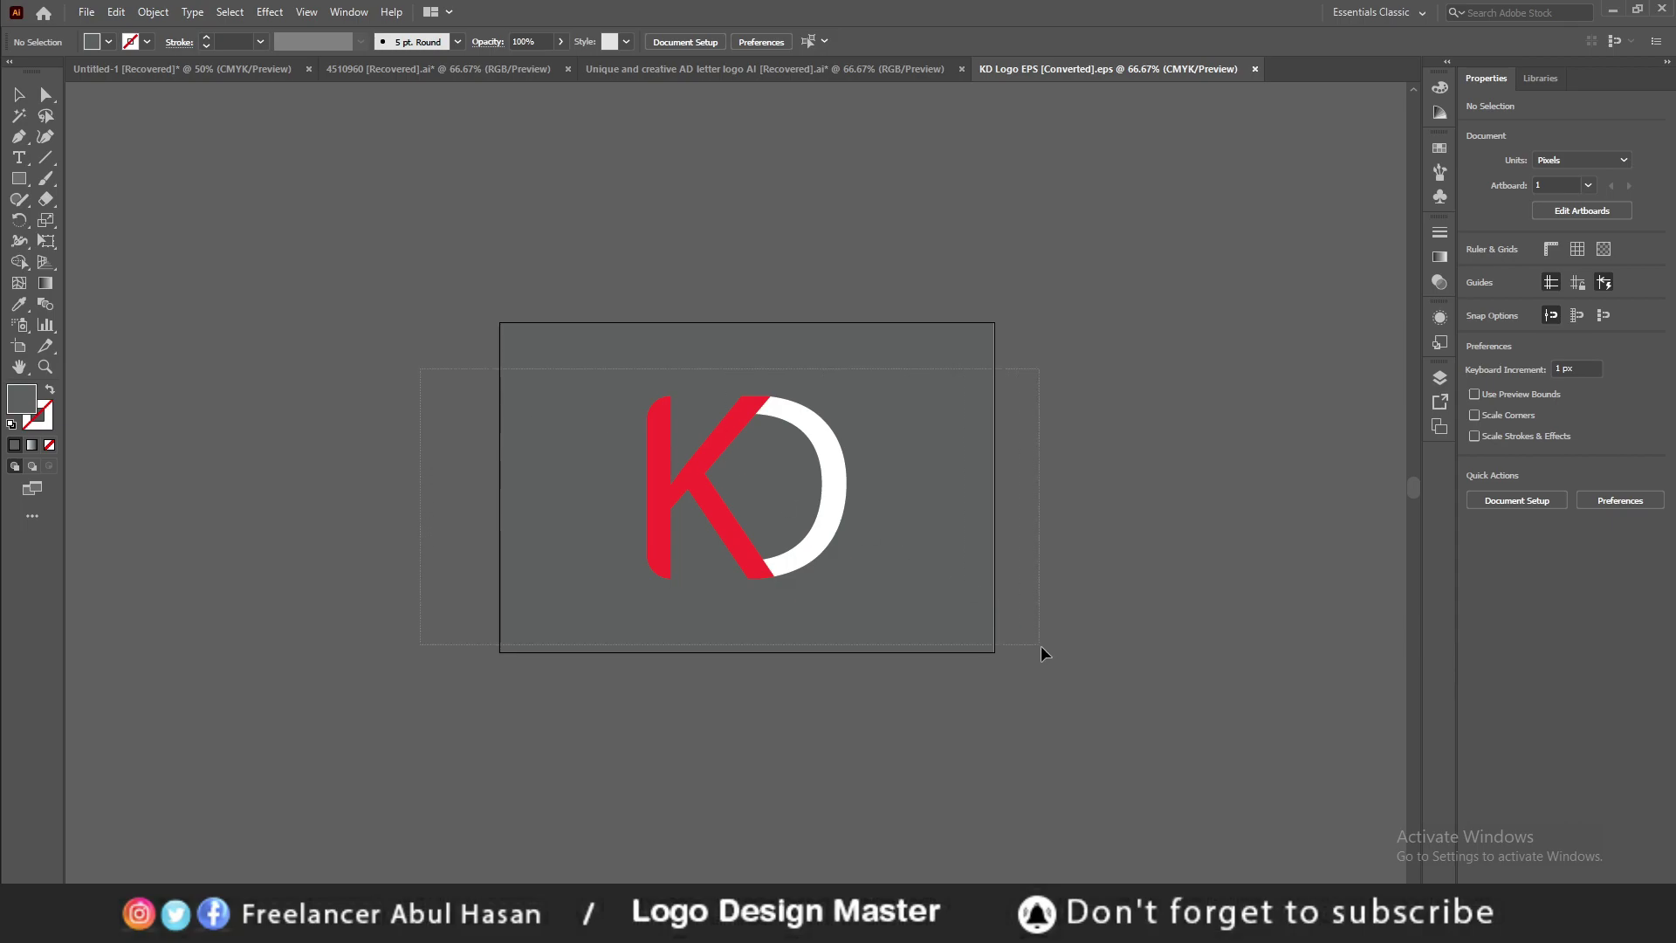
{"action": "key", "text": "ctrl+a"}
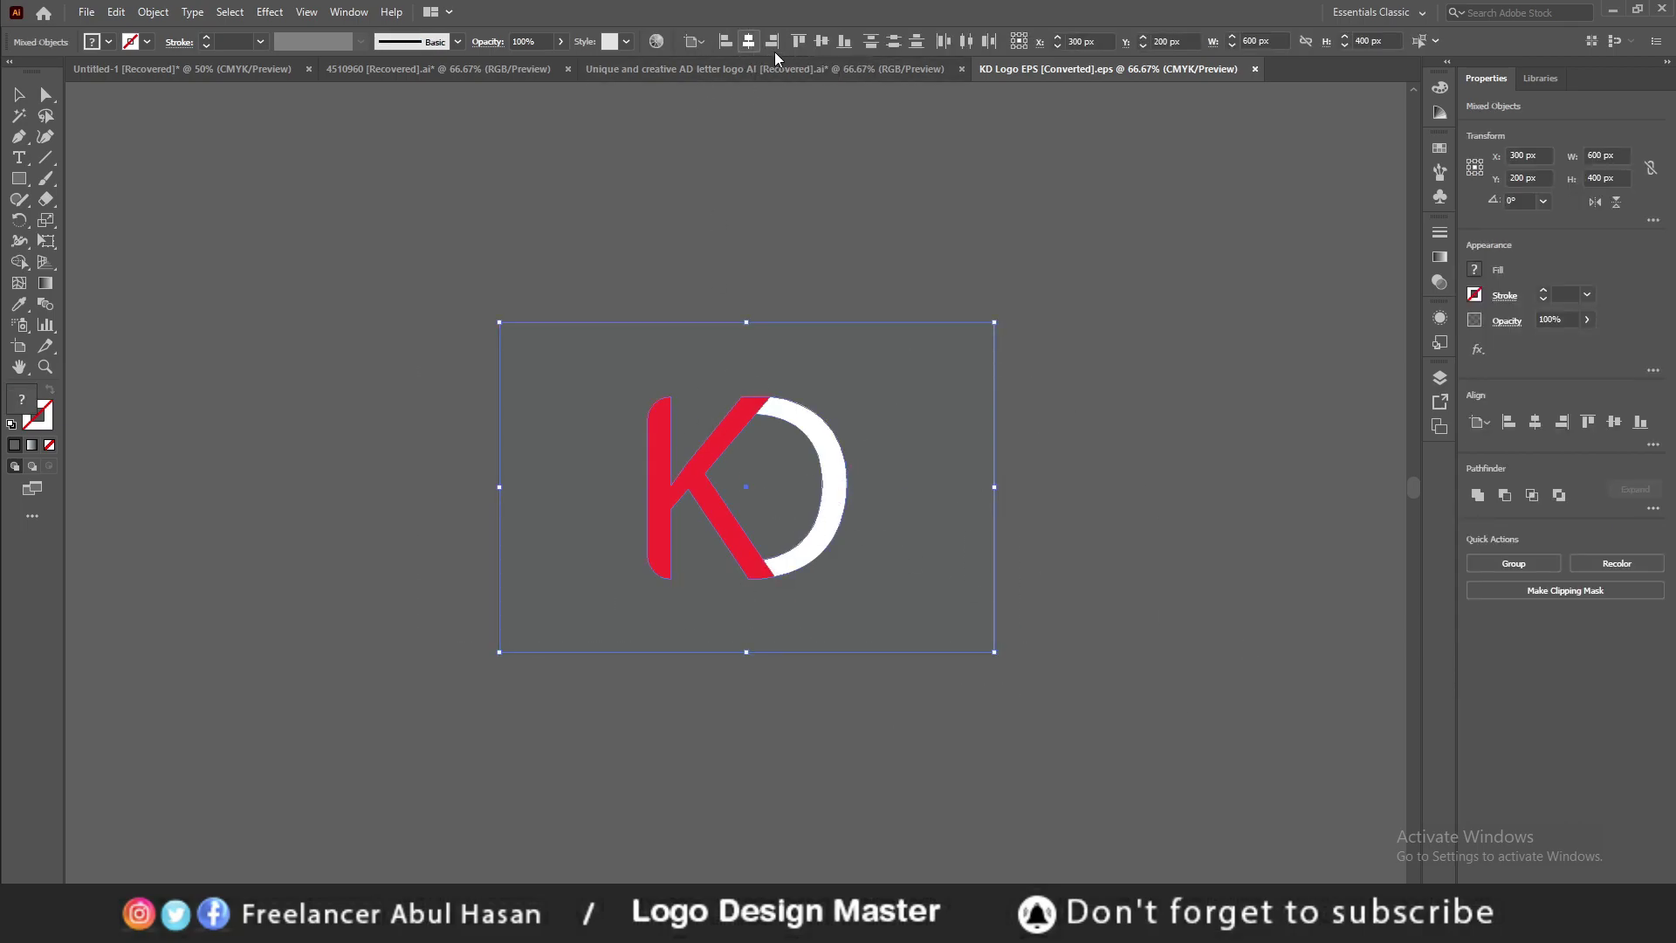
{"action": "left_click", "coordinate": [823, 44]}
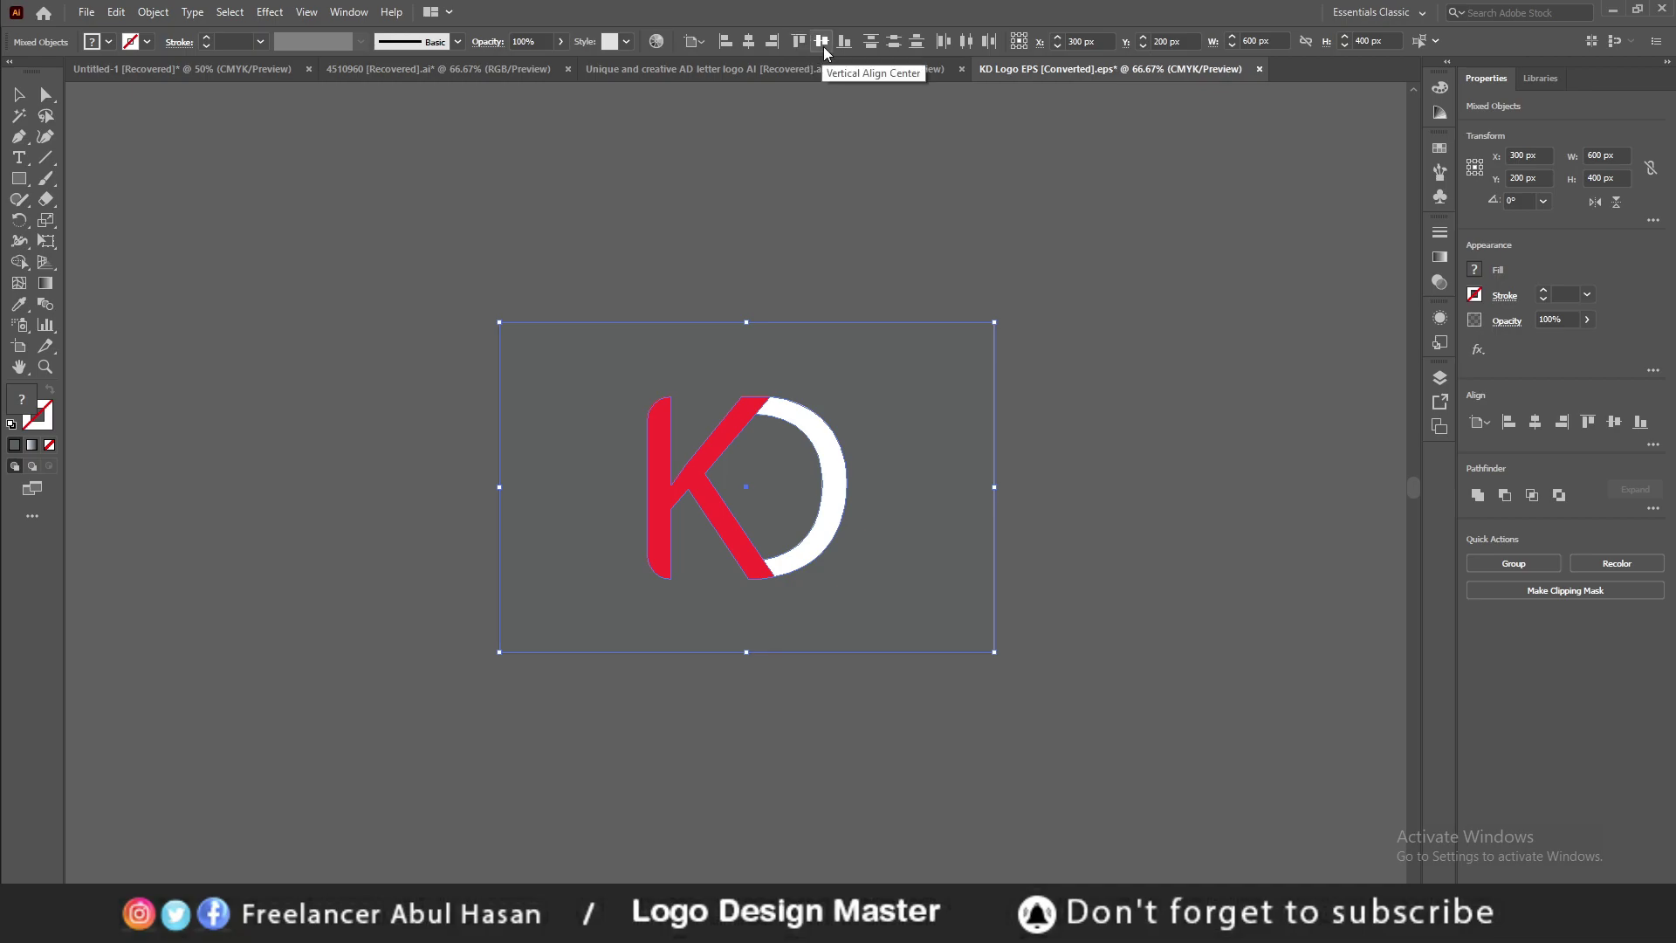
{"action": "left_click", "coordinate": [843, 271]}
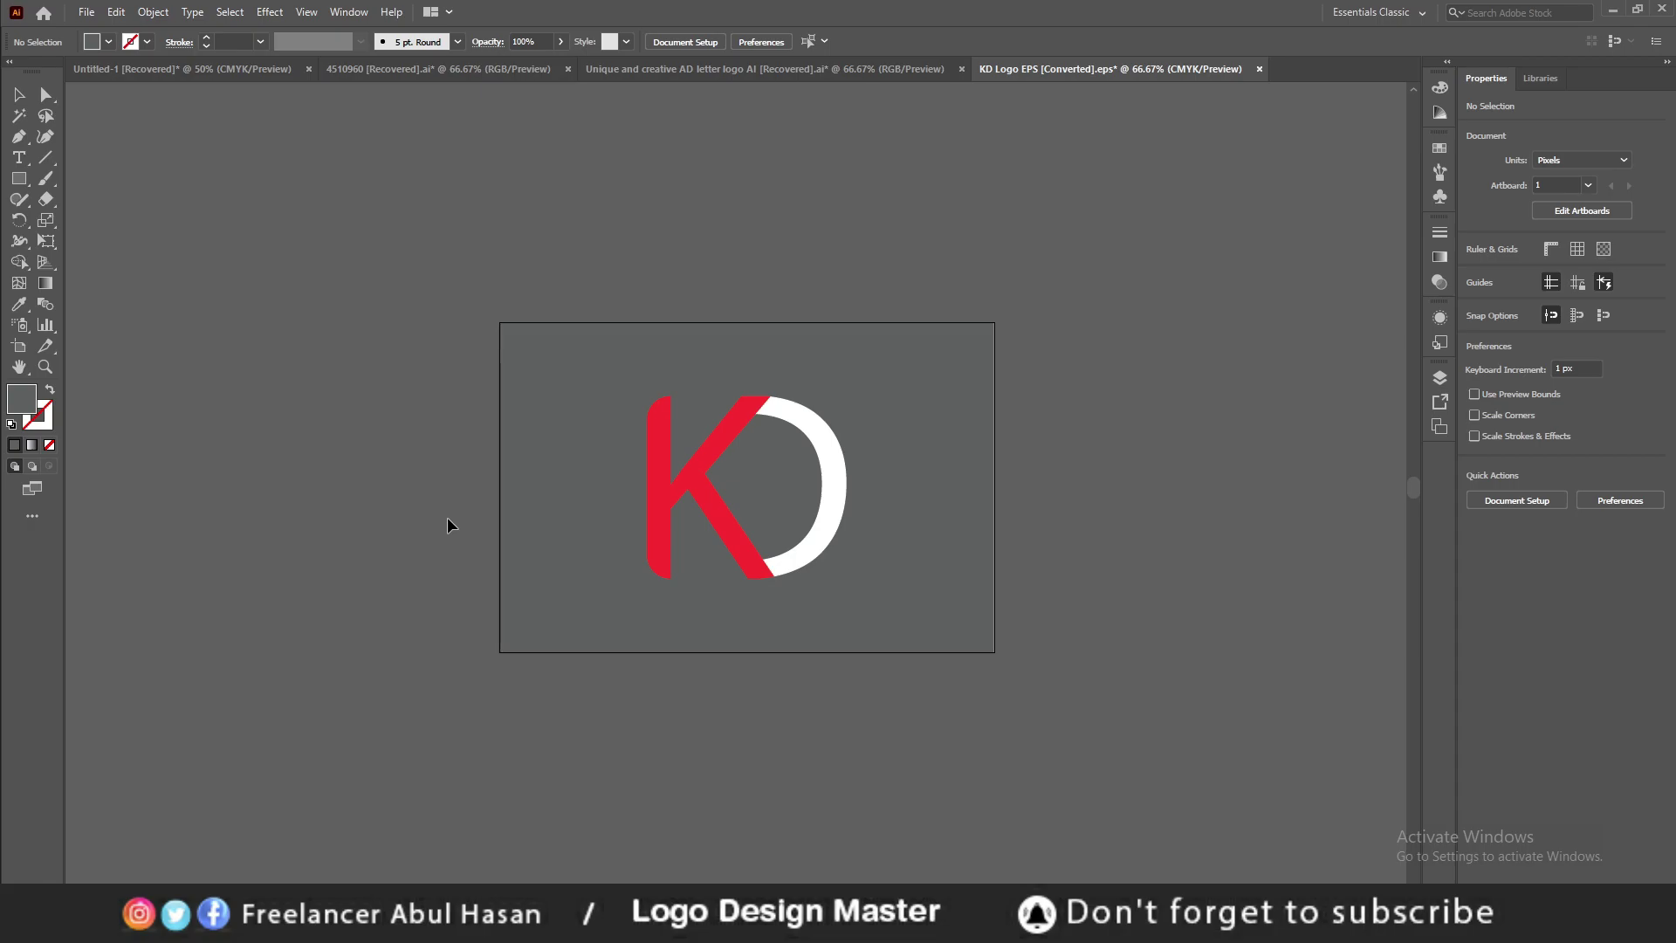
Save the logo as 'KD Logo EPS 1' in Illustrator EPS format with Use Artboards (All)
{"action": "left_click", "coordinate": [87, 12]}
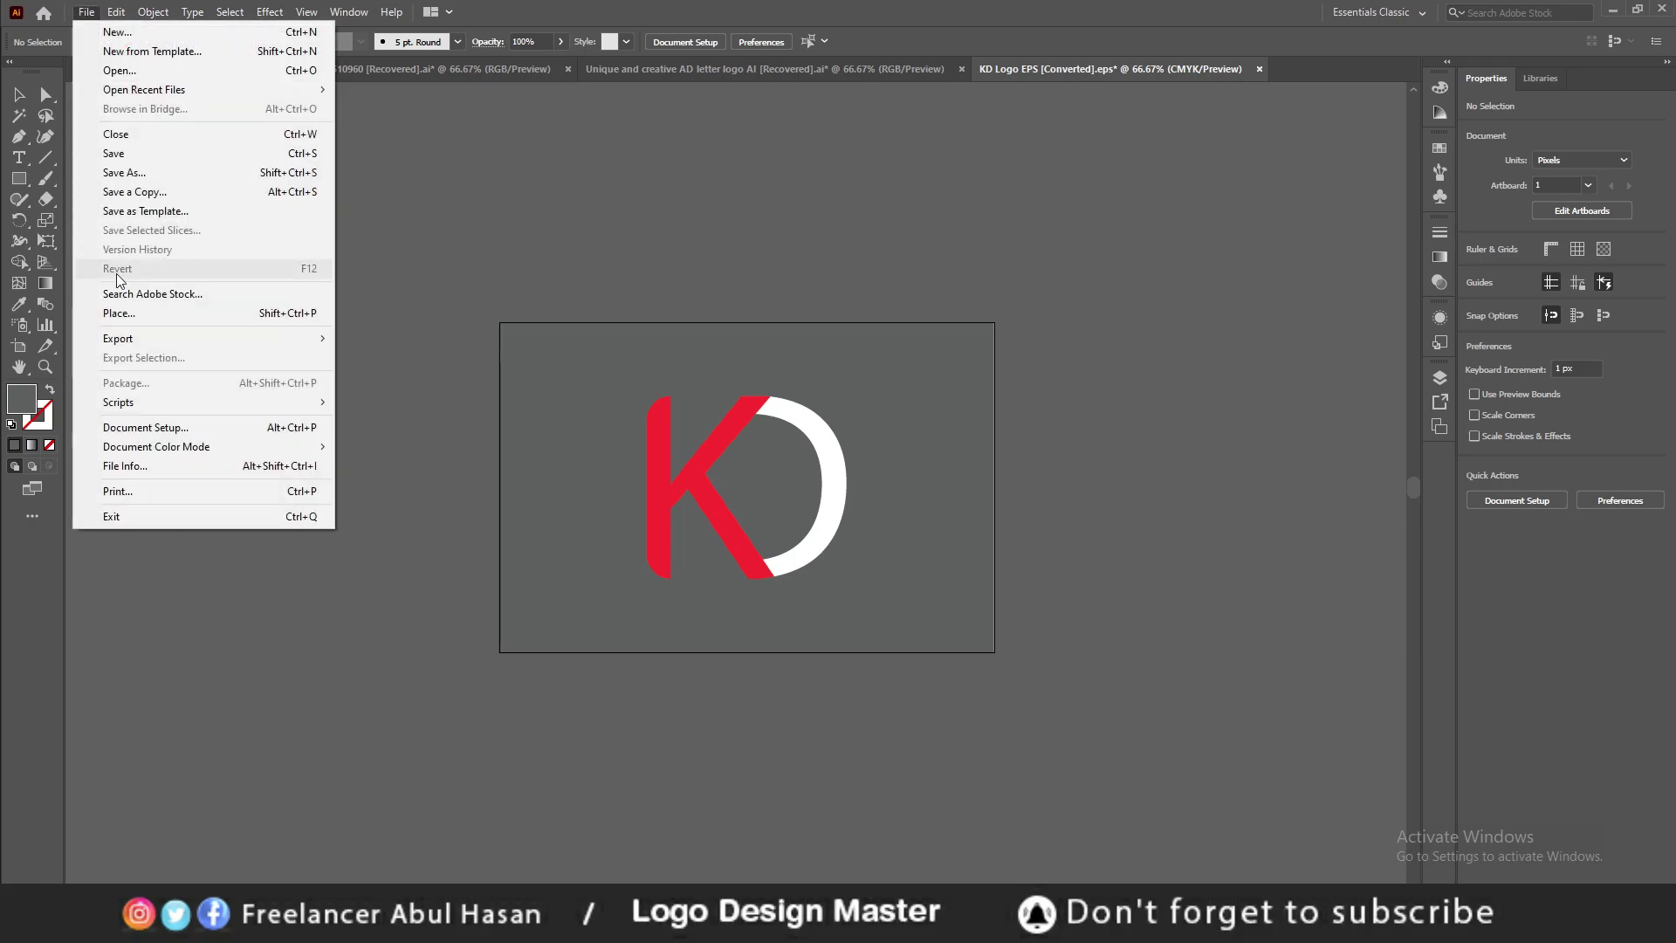
{"action": "left_click", "coordinate": [122, 172]}
{"action": "type", "text": "KD Logo"}
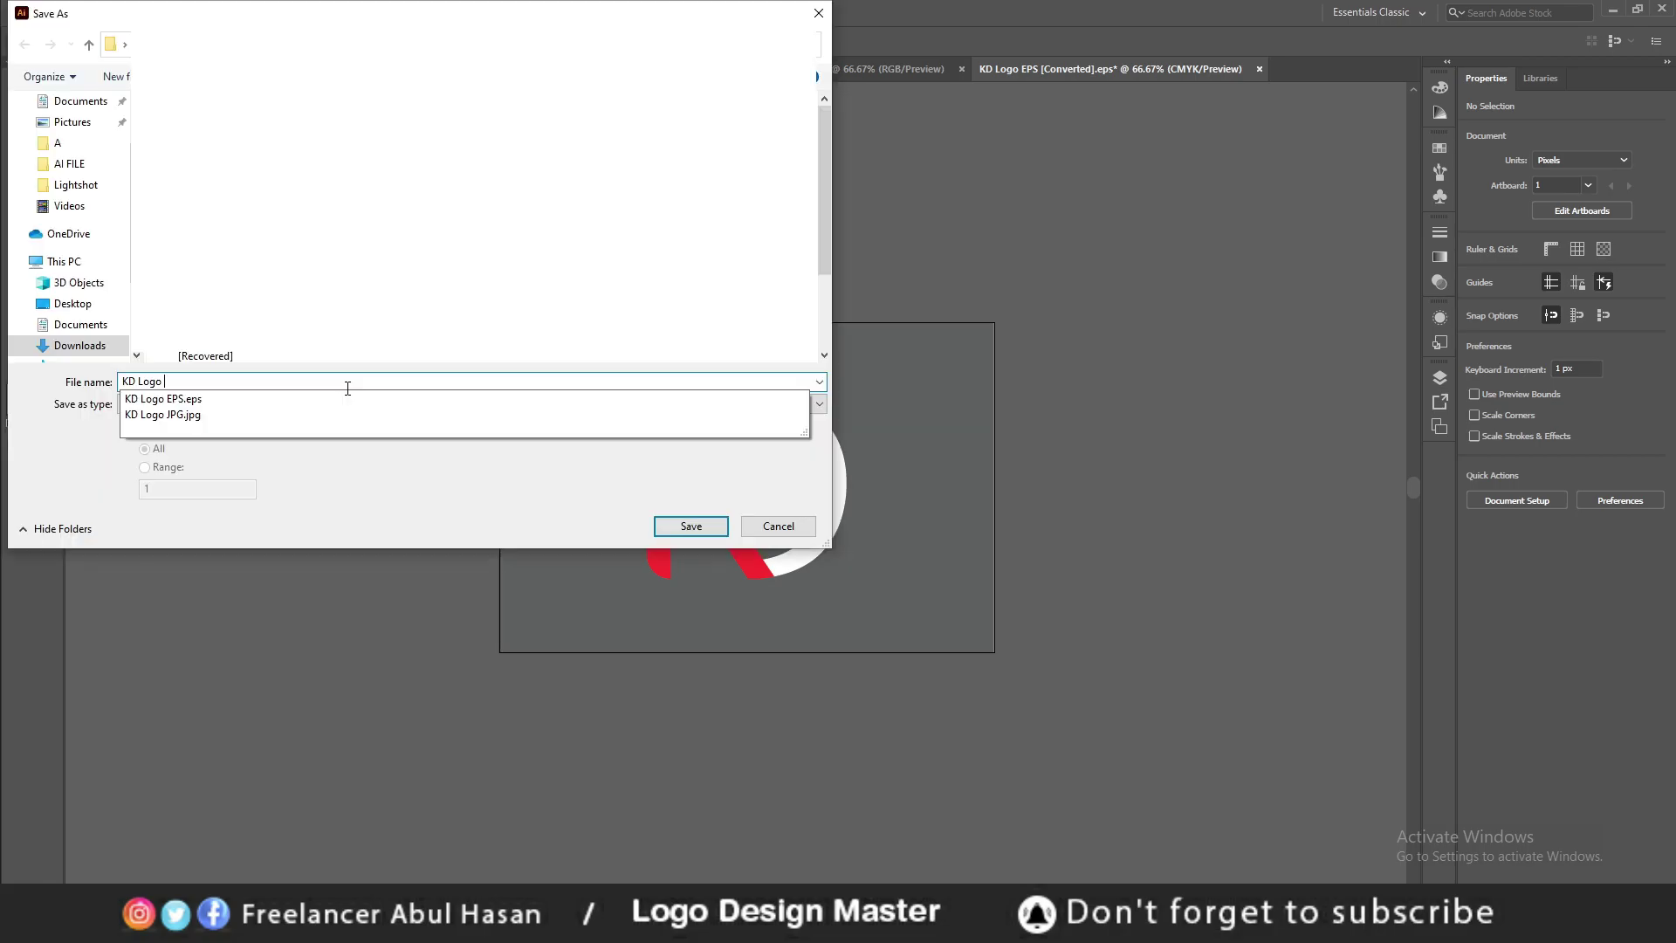
{"action": "type", "text": "EPS"}
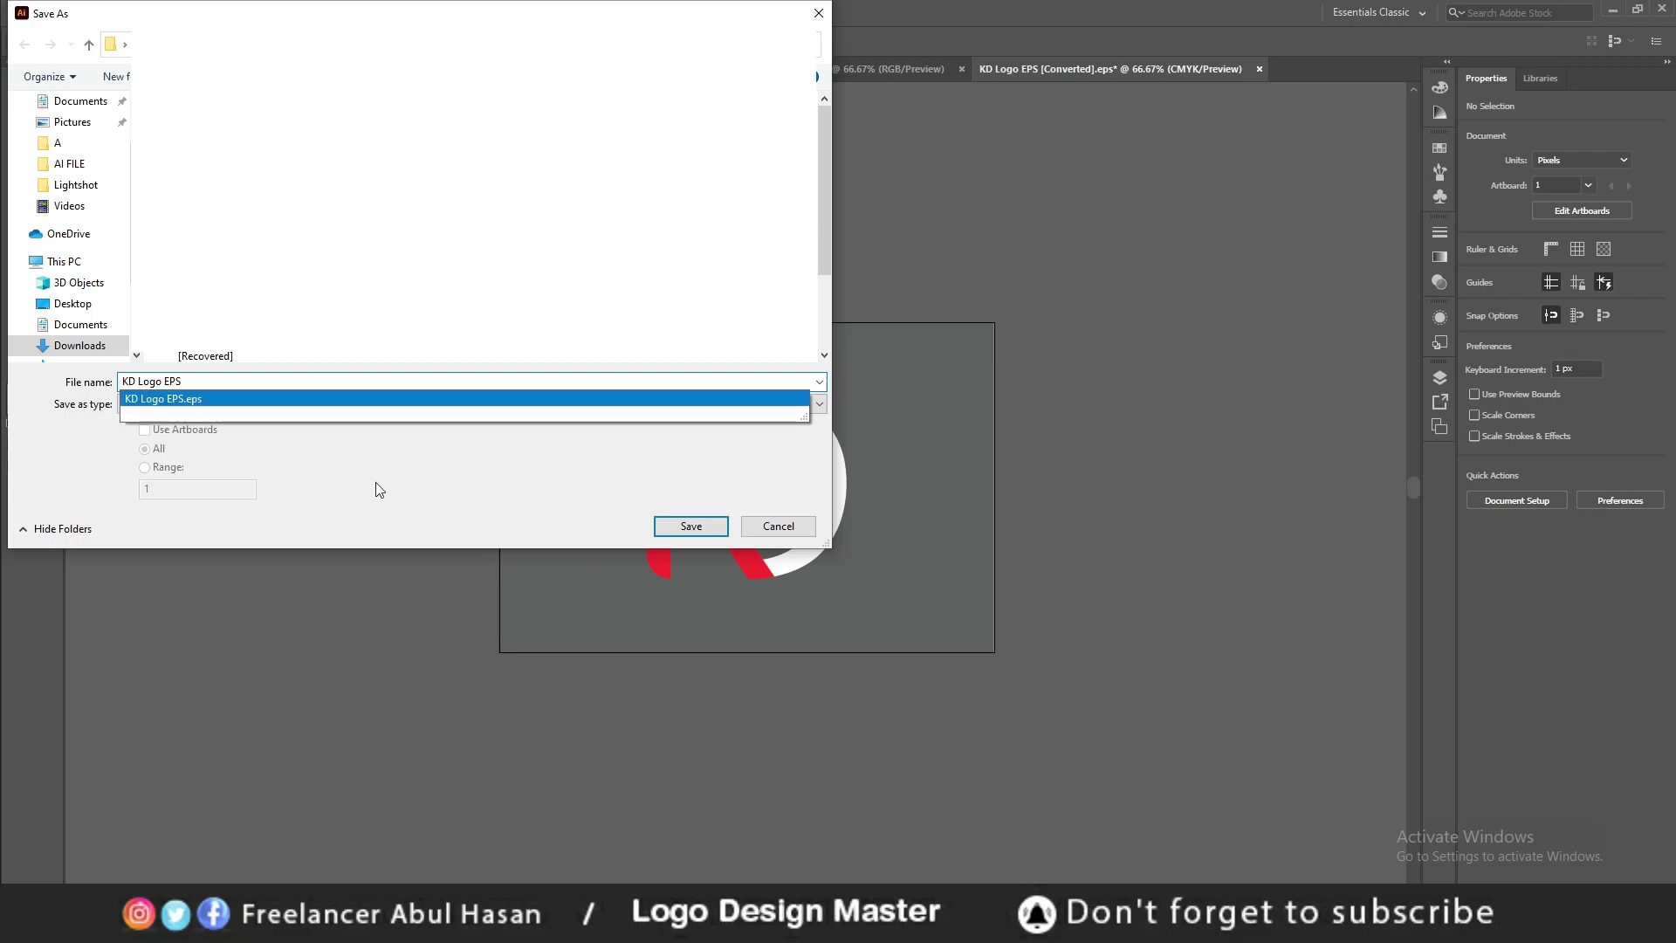
{"action": "left_click", "coordinate": [236, 404]}
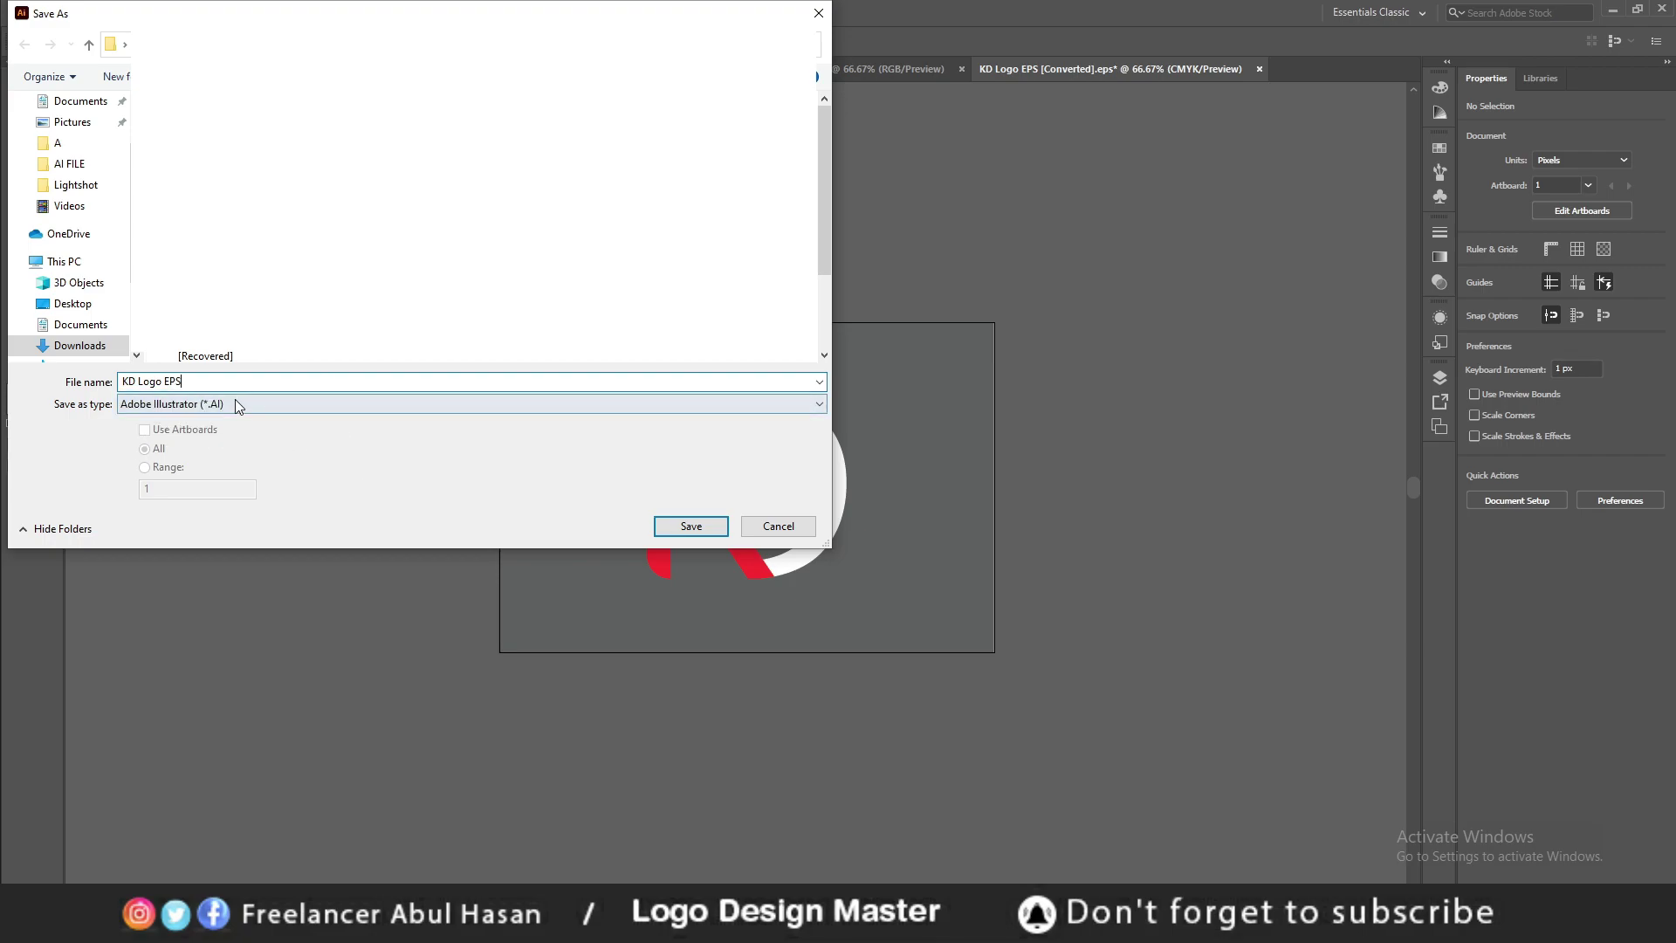
{"action": "left_click", "coordinate": [229, 403]}
{"action": "left_click", "coordinate": [225, 447]}
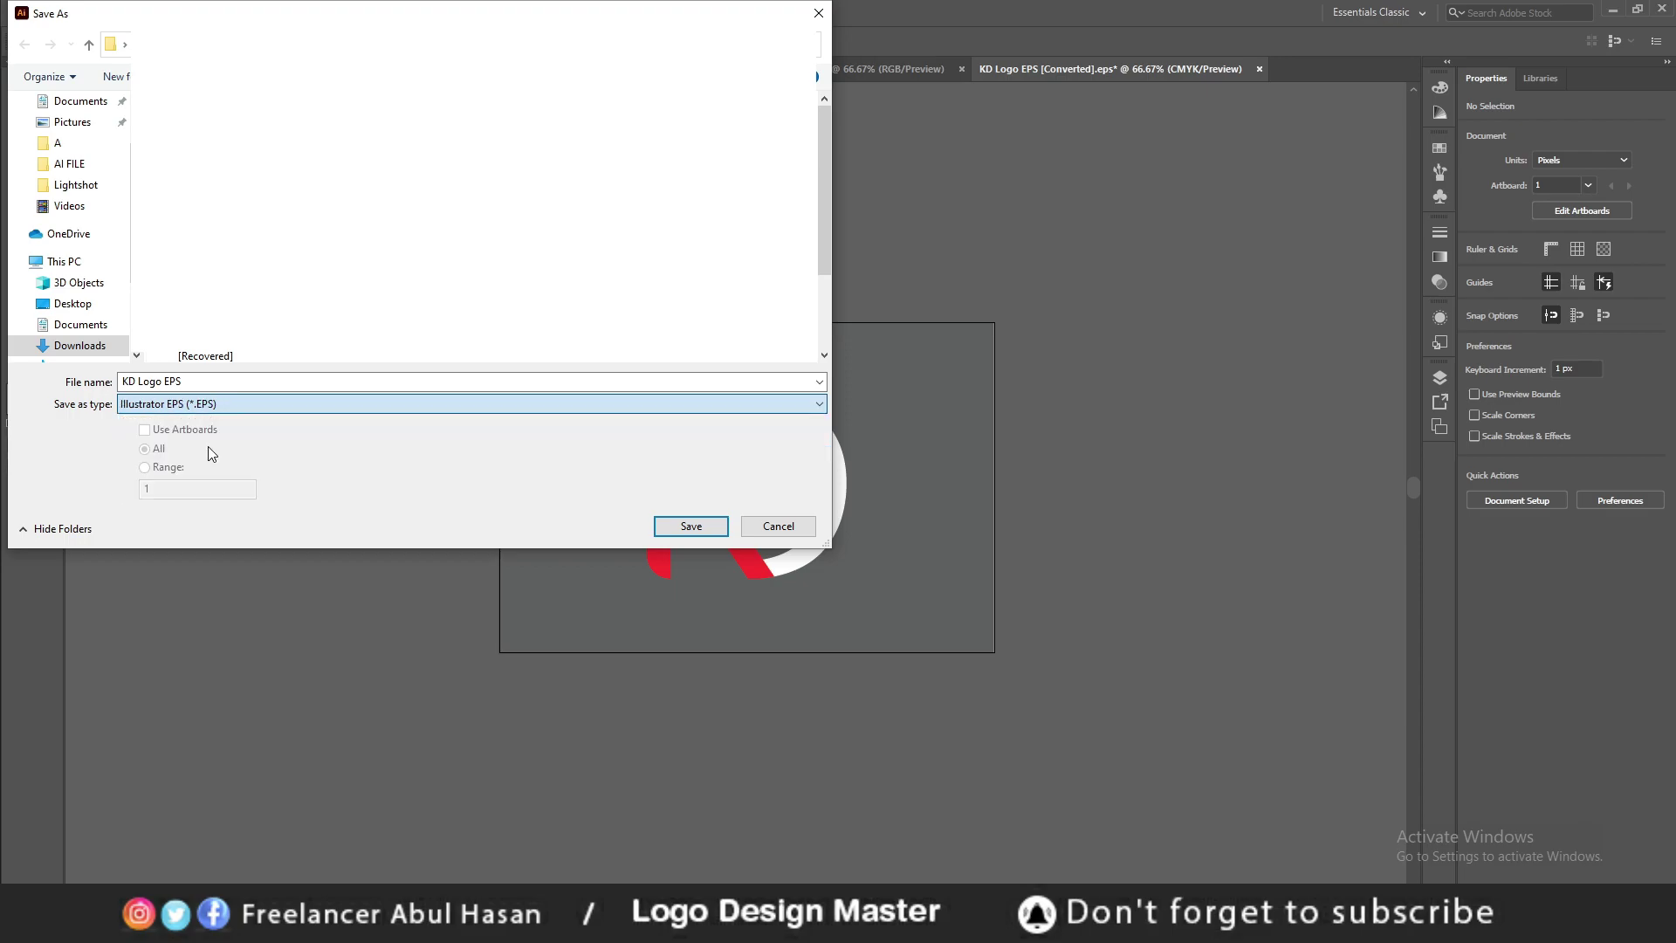
{"action": "double_click", "coordinate": [234, 380]}
{"action": "type", "text": "1"}
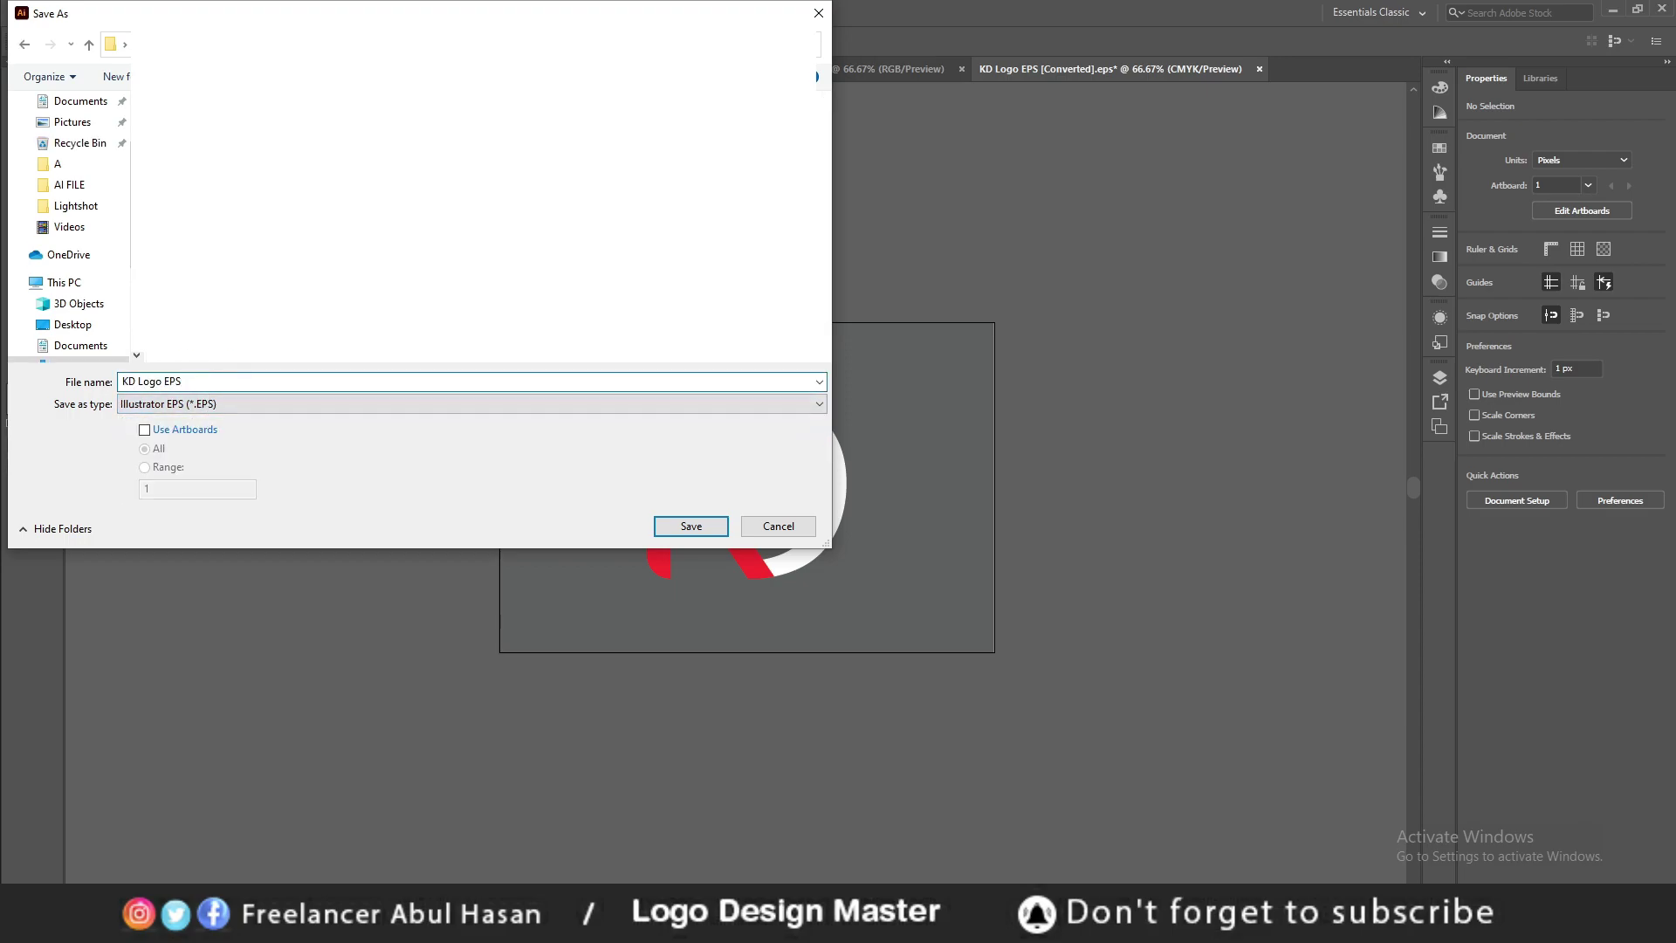
{"action": "left_click", "coordinate": [145, 430]}
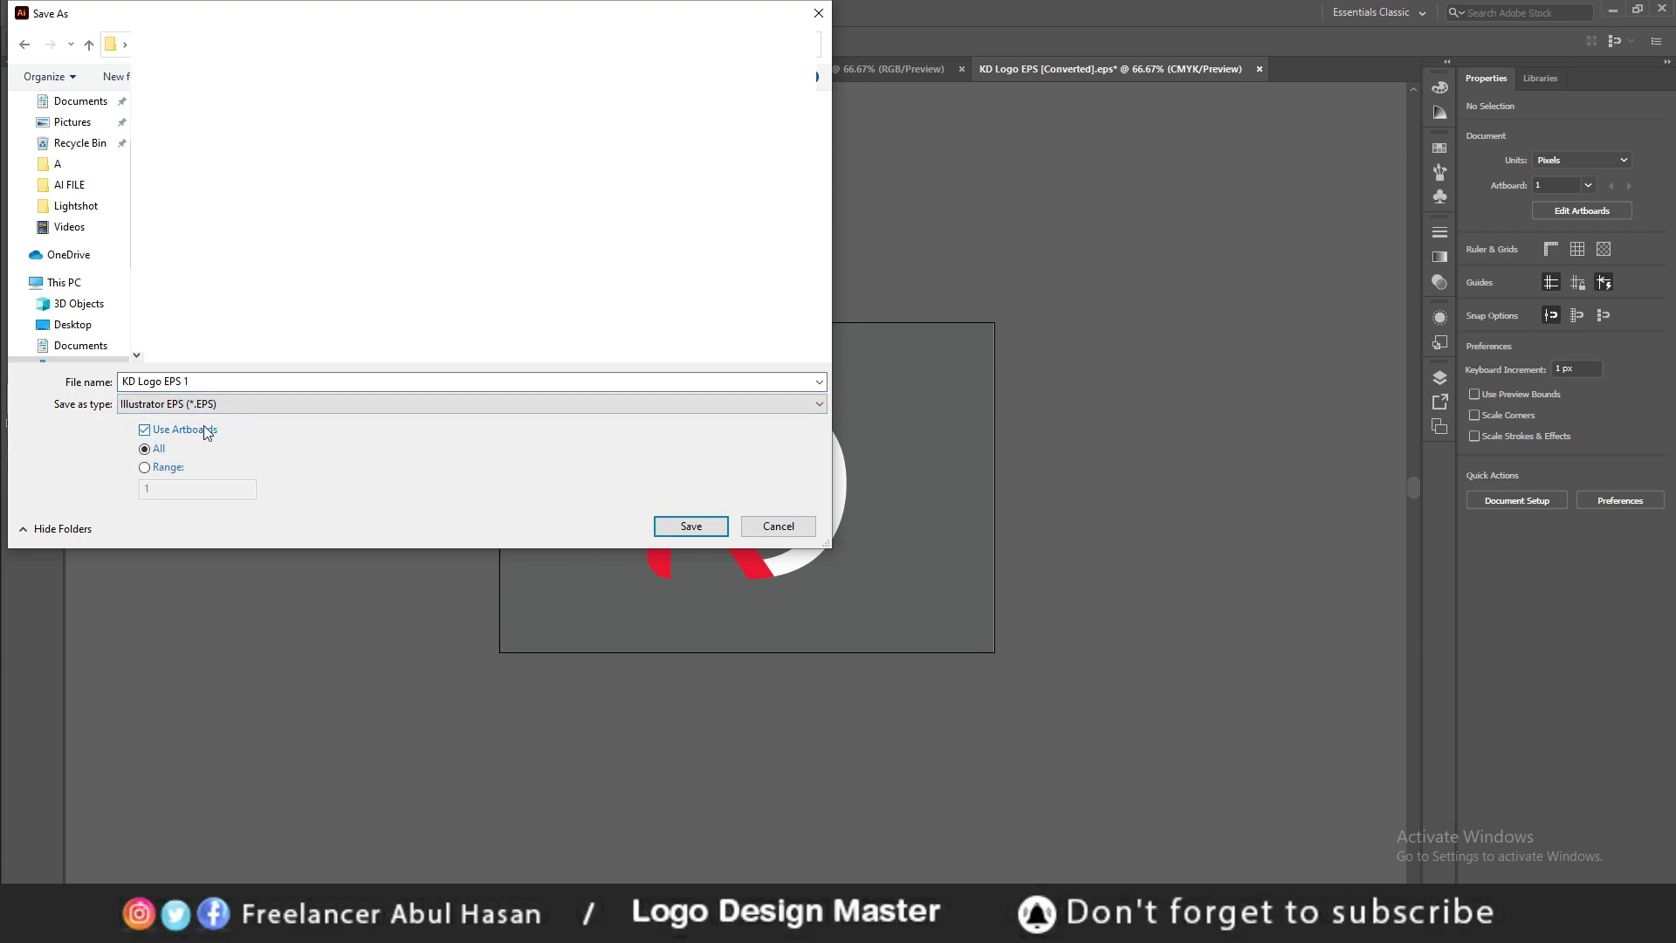
{"action": "left_click", "coordinate": [229, 410]}
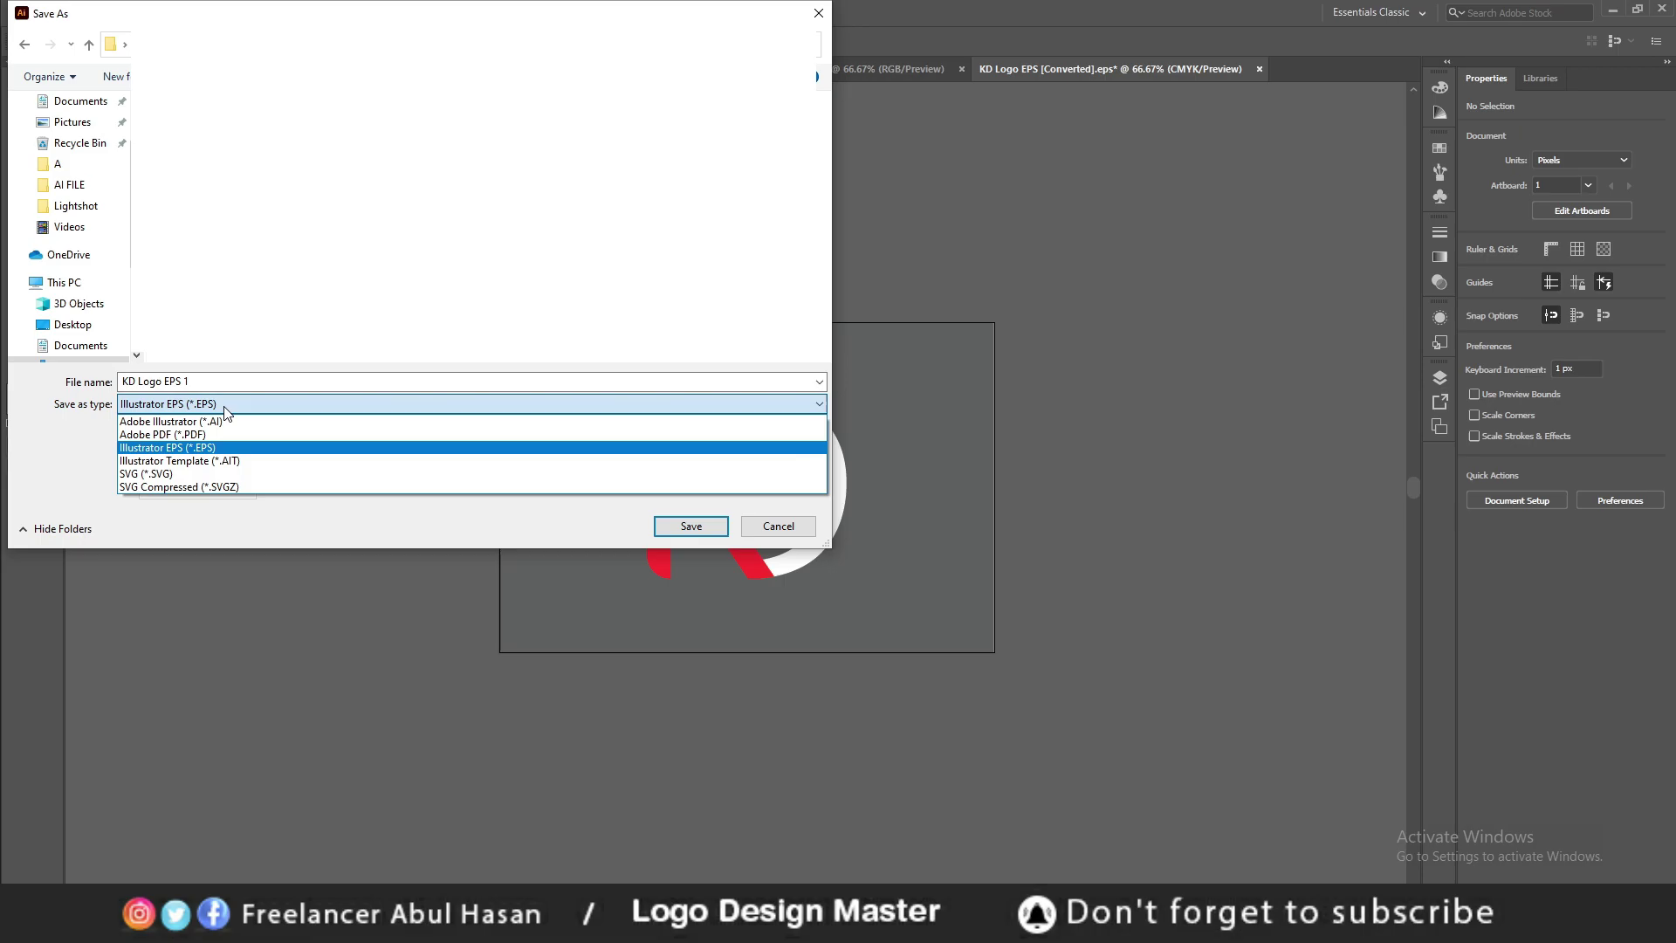
{"action": "left_click", "coordinate": [215, 449]}
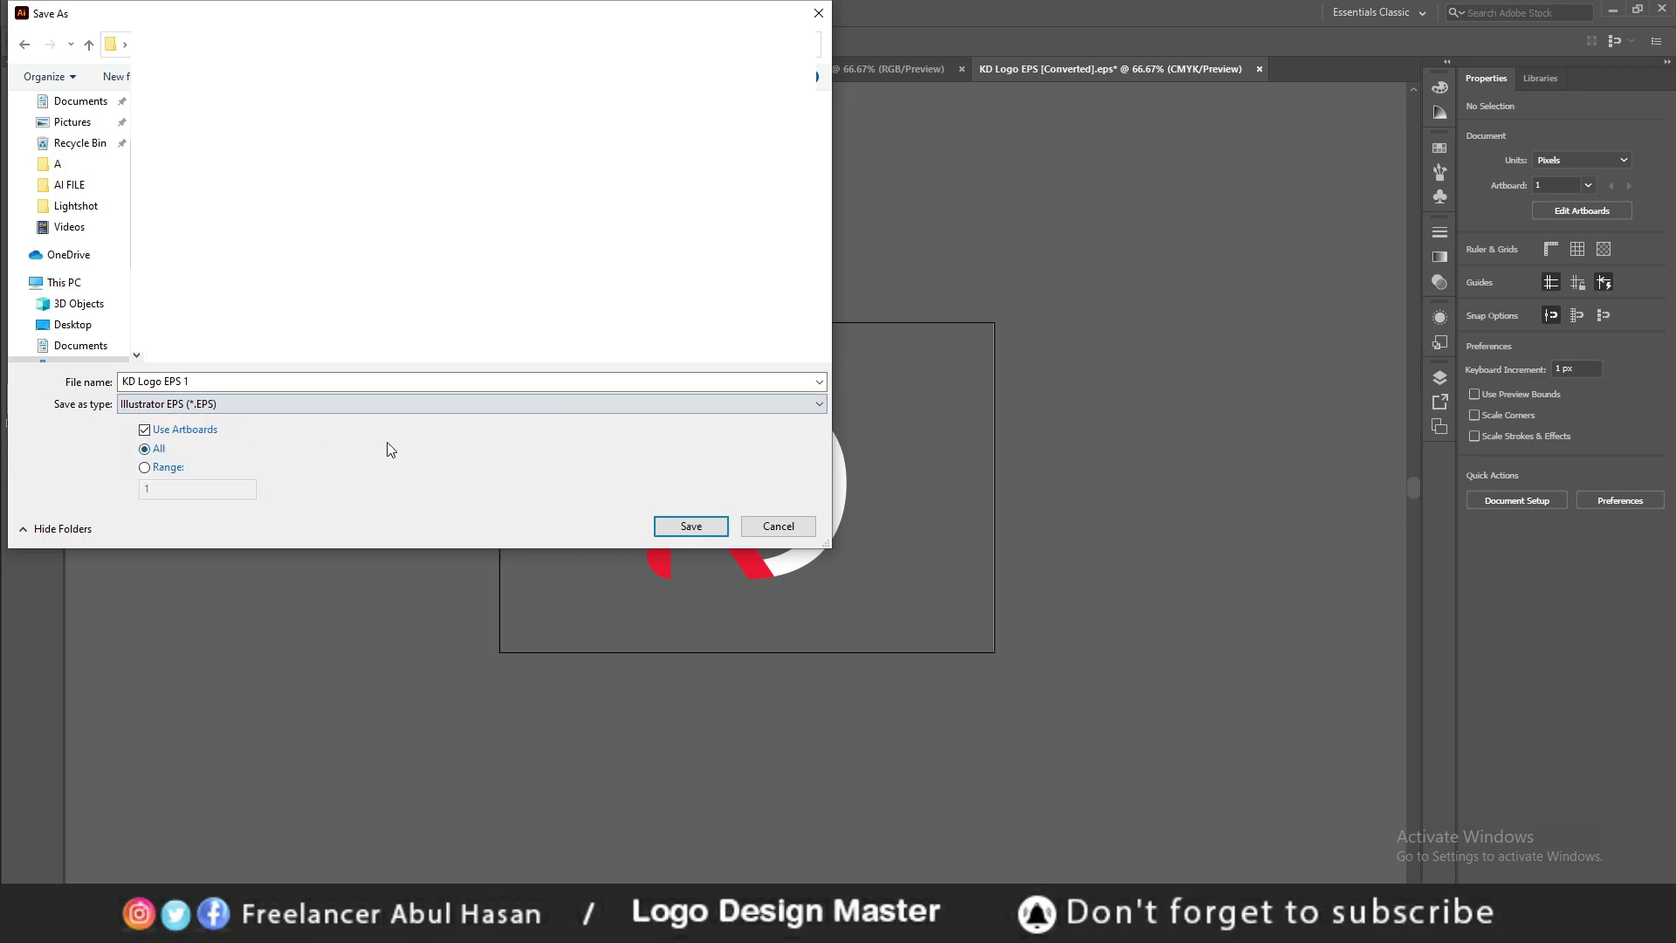
{"action": "left_click", "coordinate": [695, 529]}
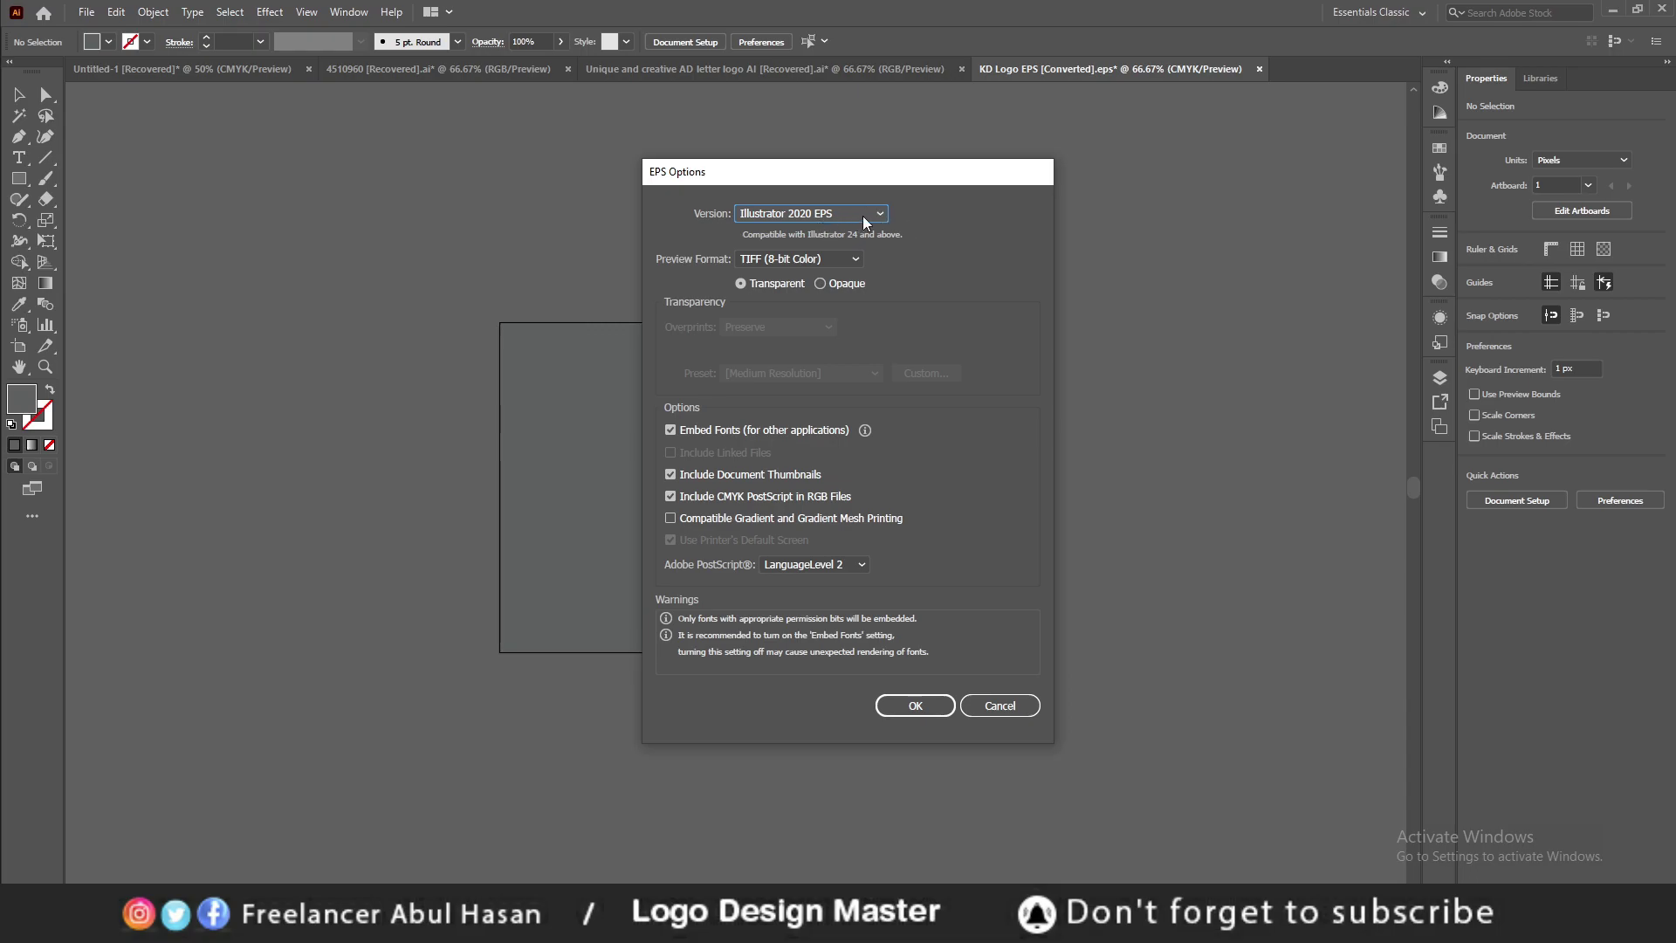
Set the EPS Options version to Illustrator 10 EPS and confirm to write the file
{"action": "left_click", "coordinate": [865, 218]}
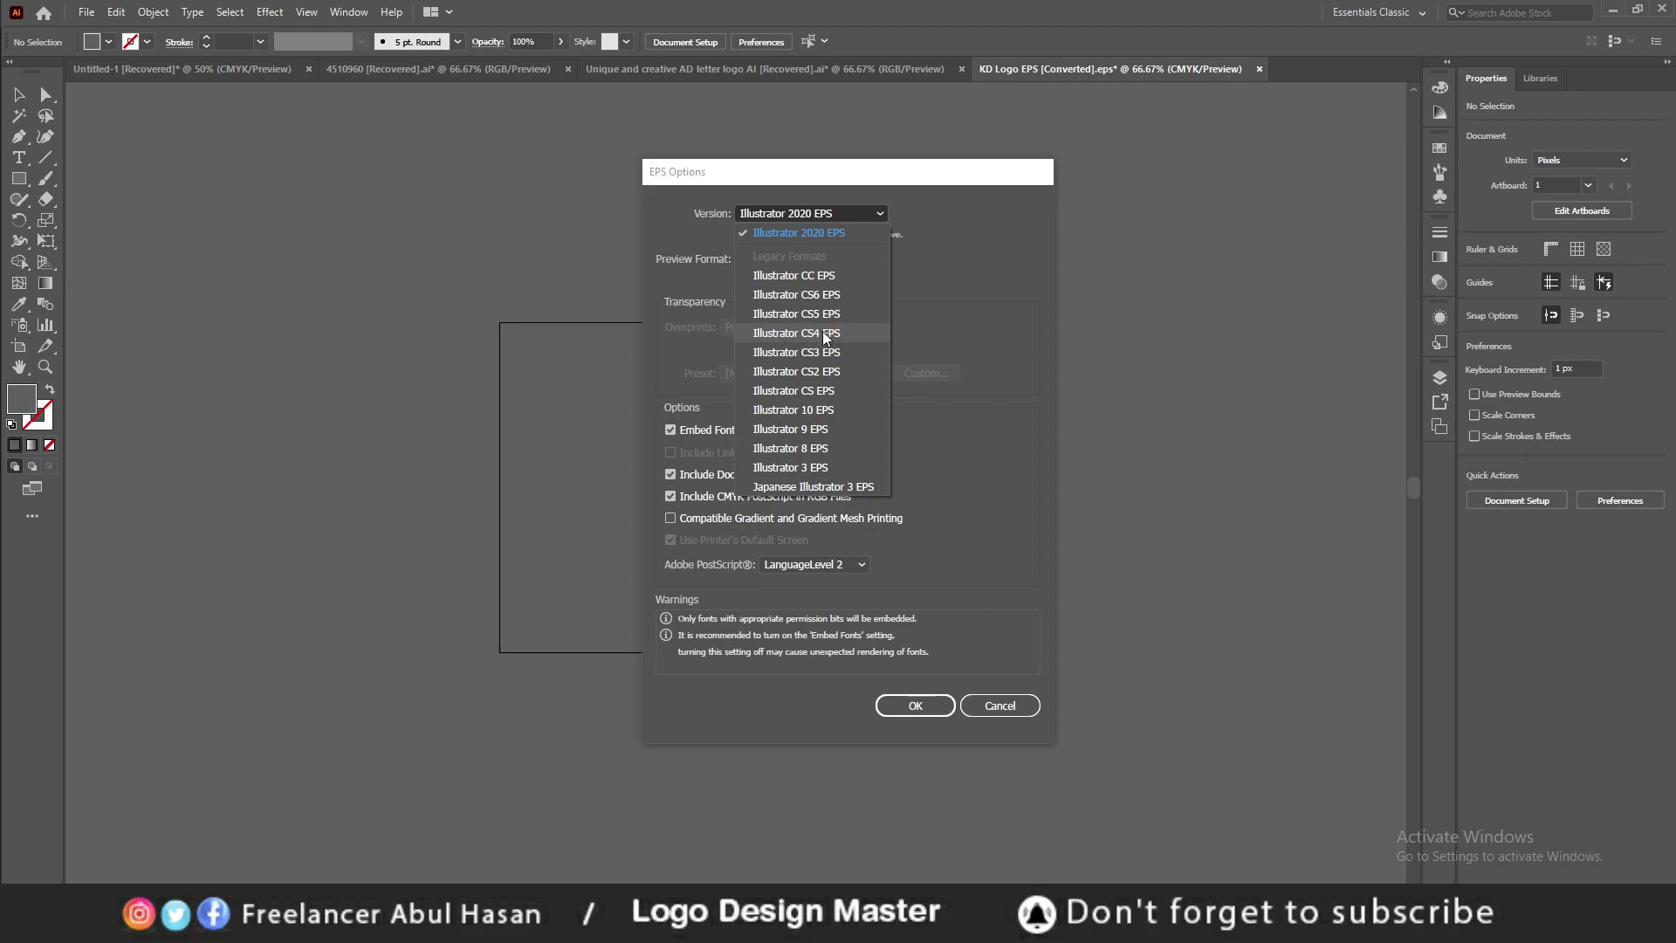
{"action": "left_click", "coordinate": [820, 296]}
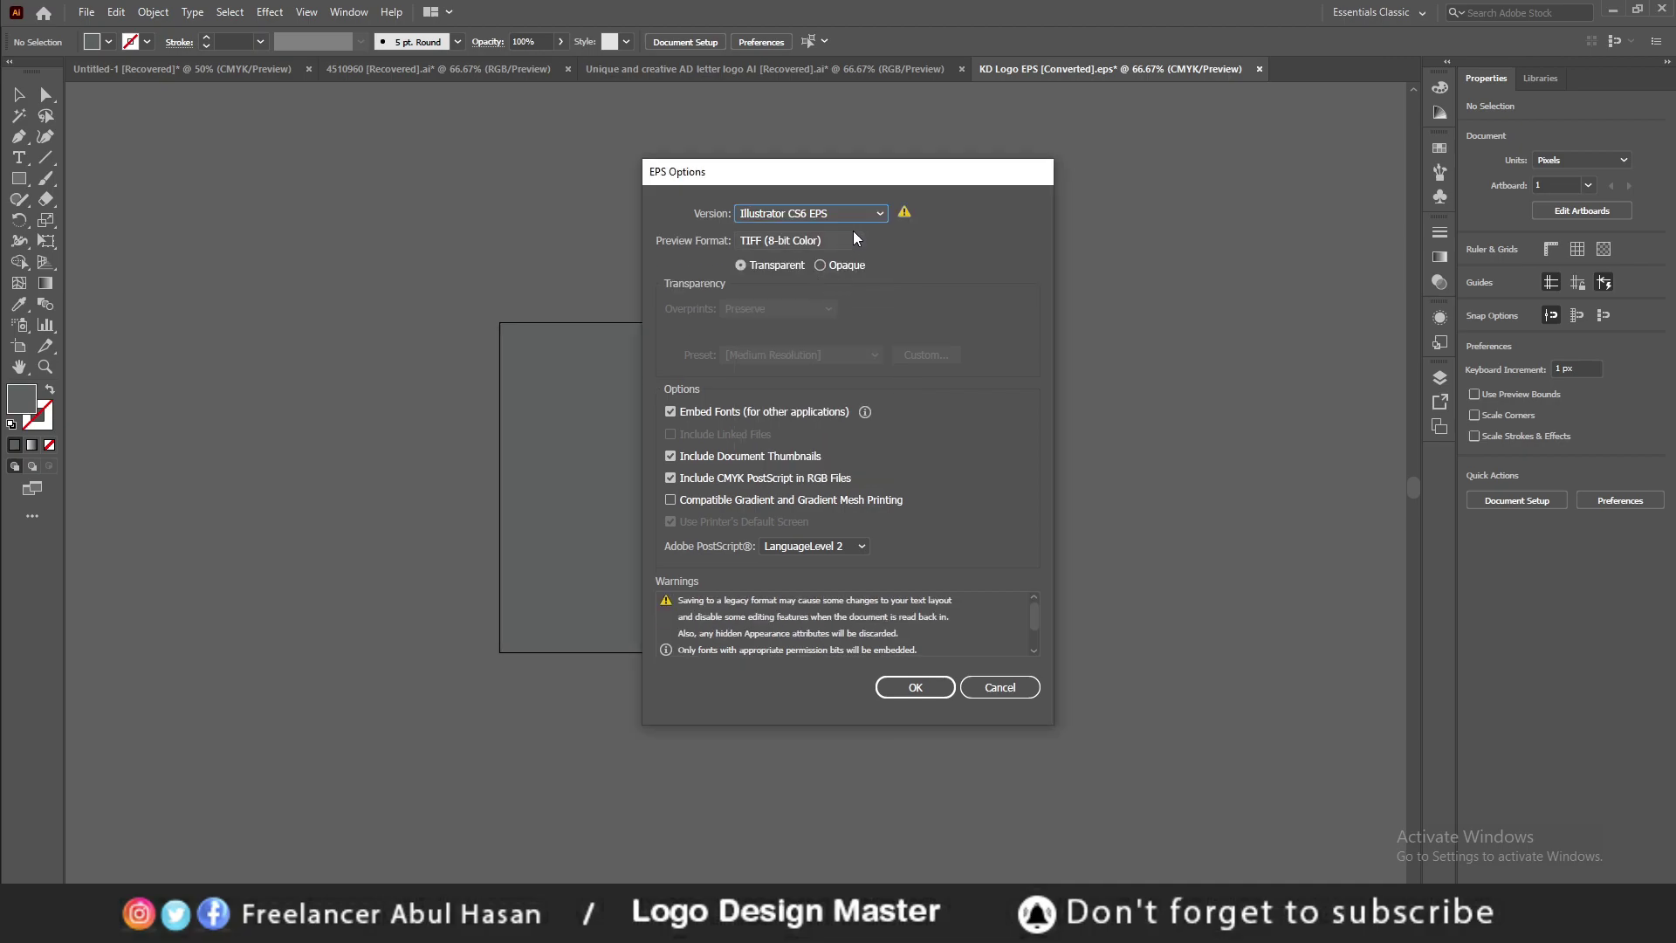
{"action": "left_click", "coordinate": [812, 213]}
{"action": "key", "text": "Escape"}
{"action": "key", "text": "Down"}
{"action": "key", "text": "Down"}
{"action": "key", "text": "Down"}
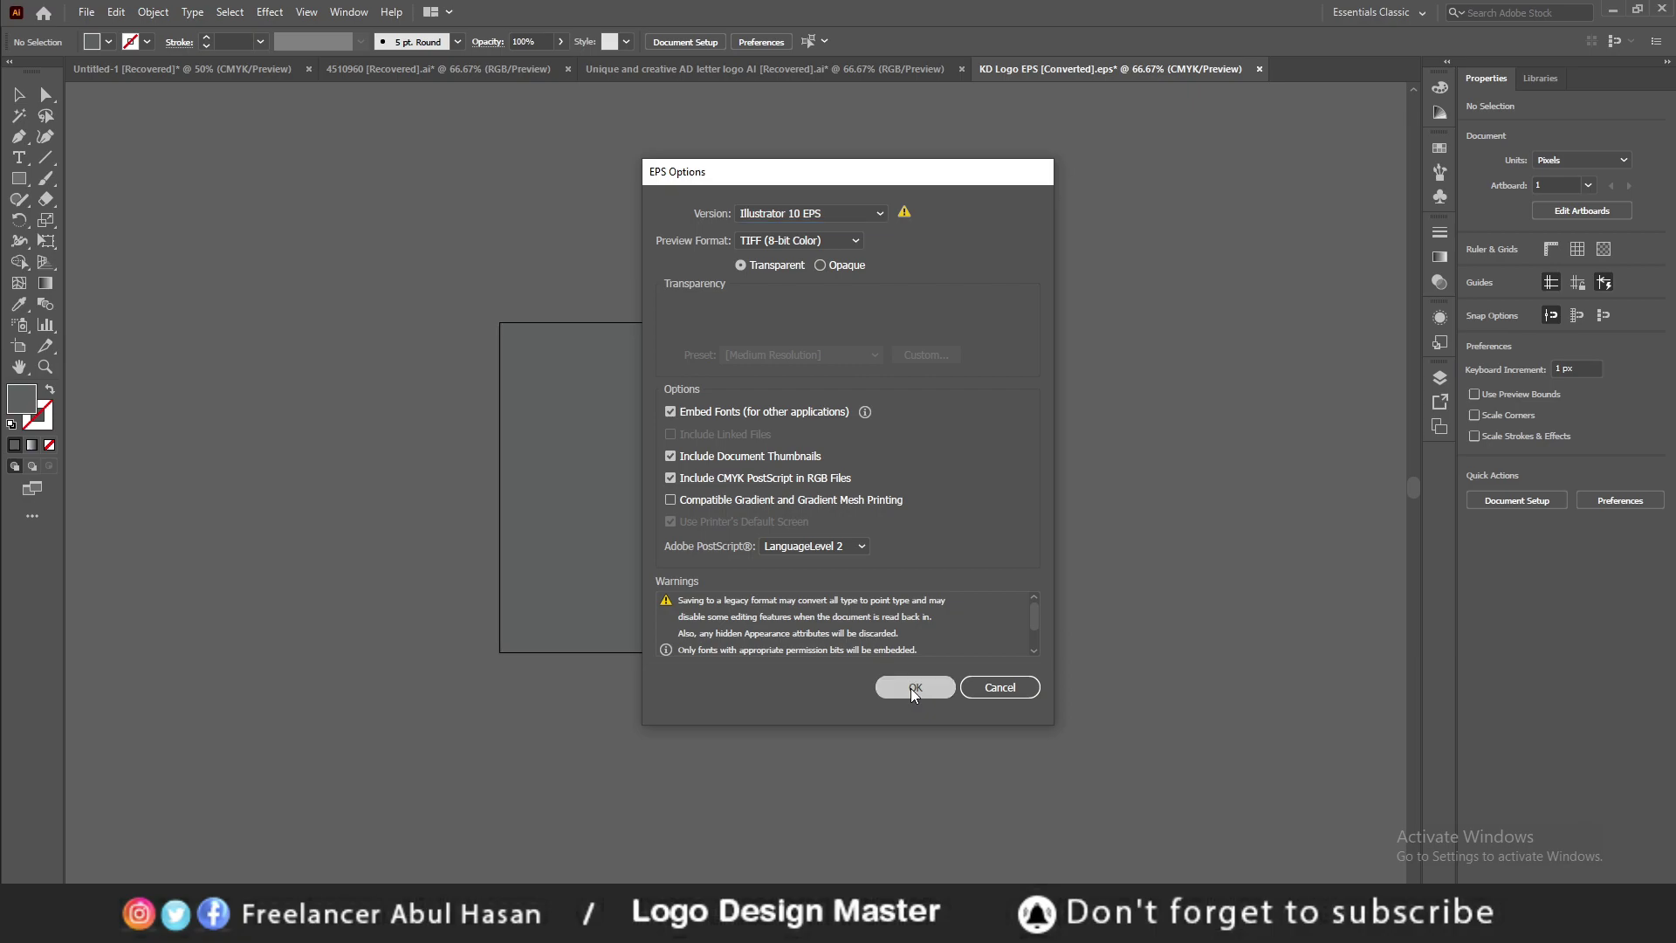
{"action": "left_click", "coordinate": [918, 693]}
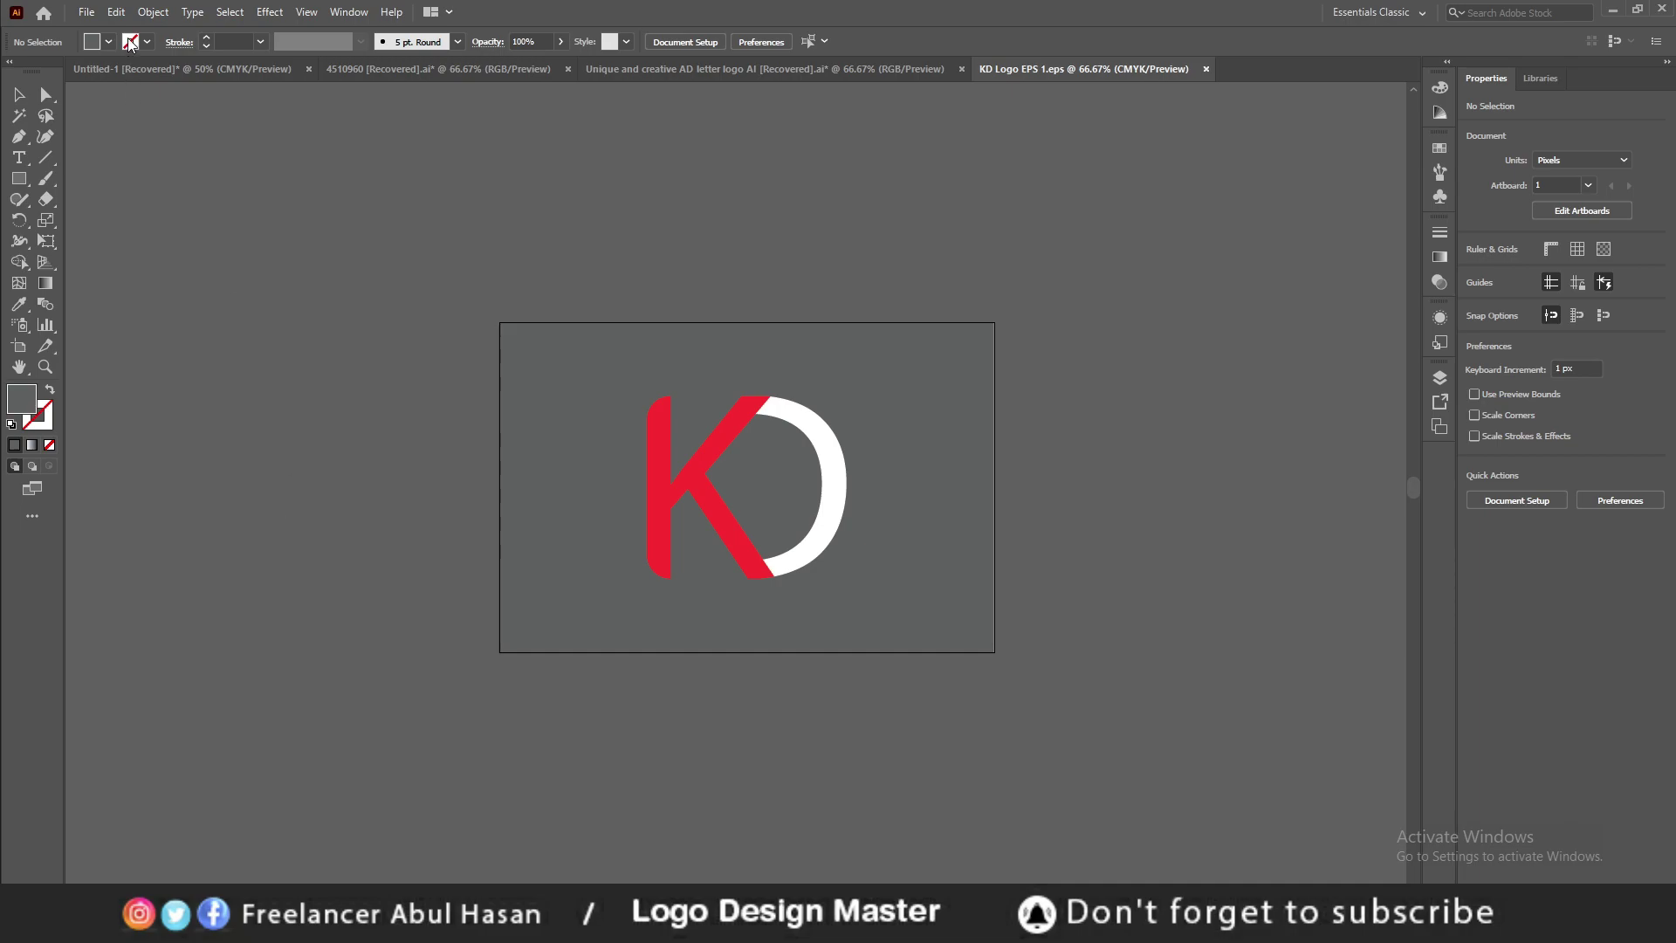
Export the artwork as JPEG named 'KD Logo Design JPG' in Pictures > Saved Pictures
{"action": "left_click", "coordinate": [86, 13]}
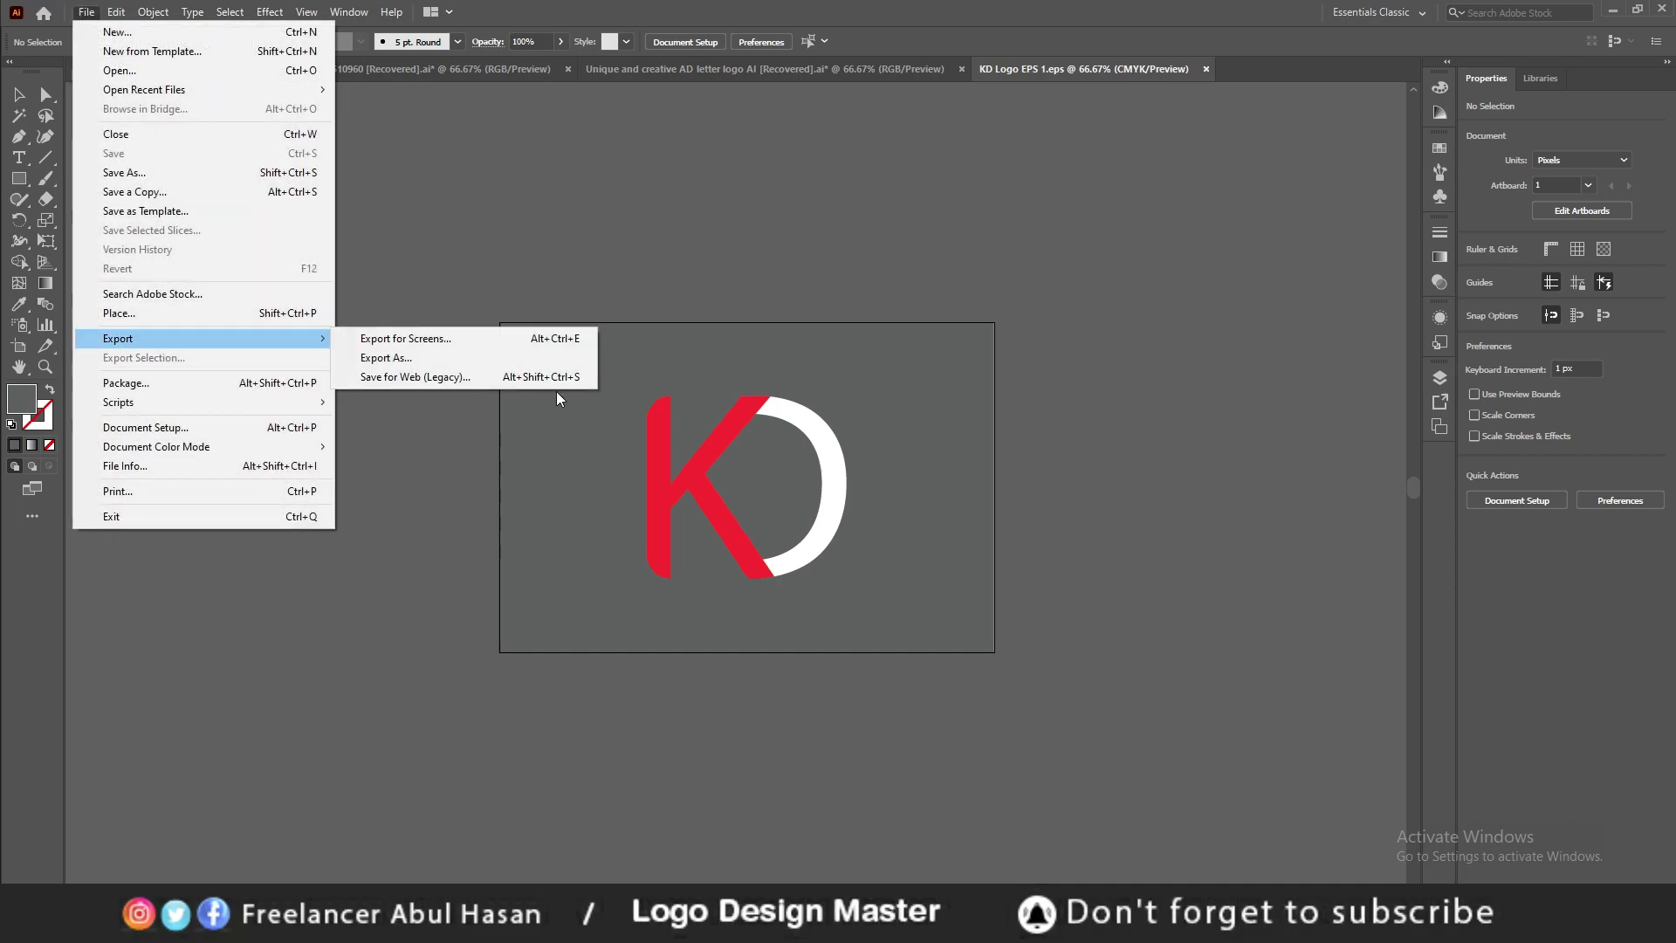
{"action": "left_click", "coordinate": [412, 358]}
{"action": "left_click", "coordinate": [315, 404]}
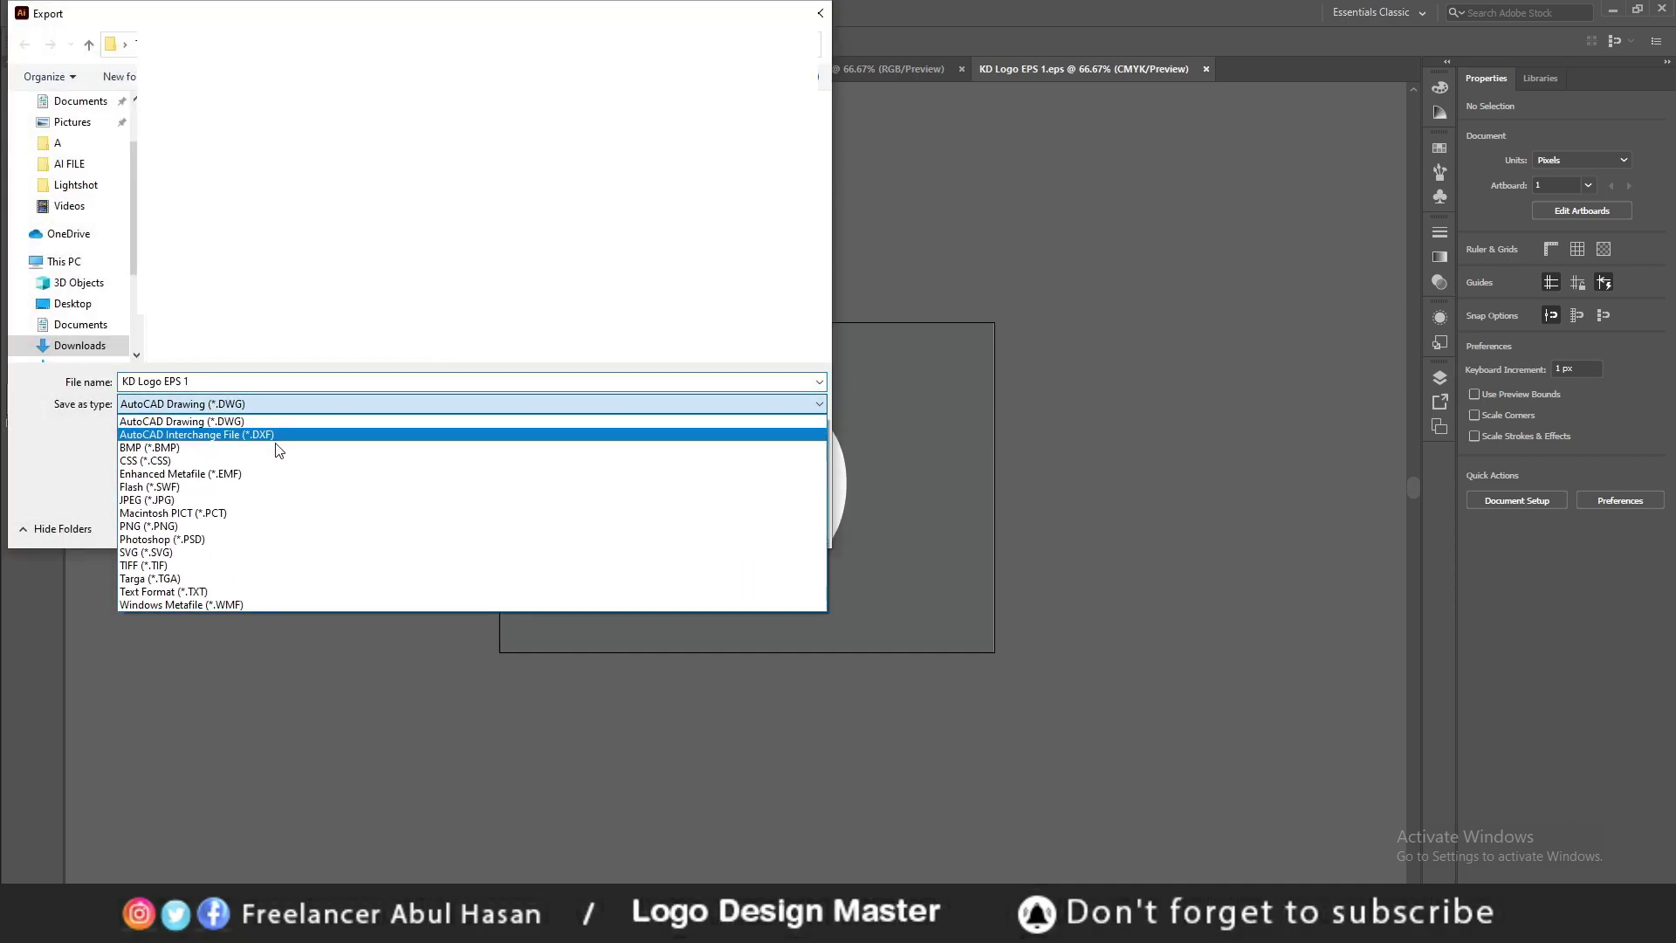
{"action": "left_click", "coordinate": [172, 500]}
{"action": "triple_click", "coordinate": [255, 381]}
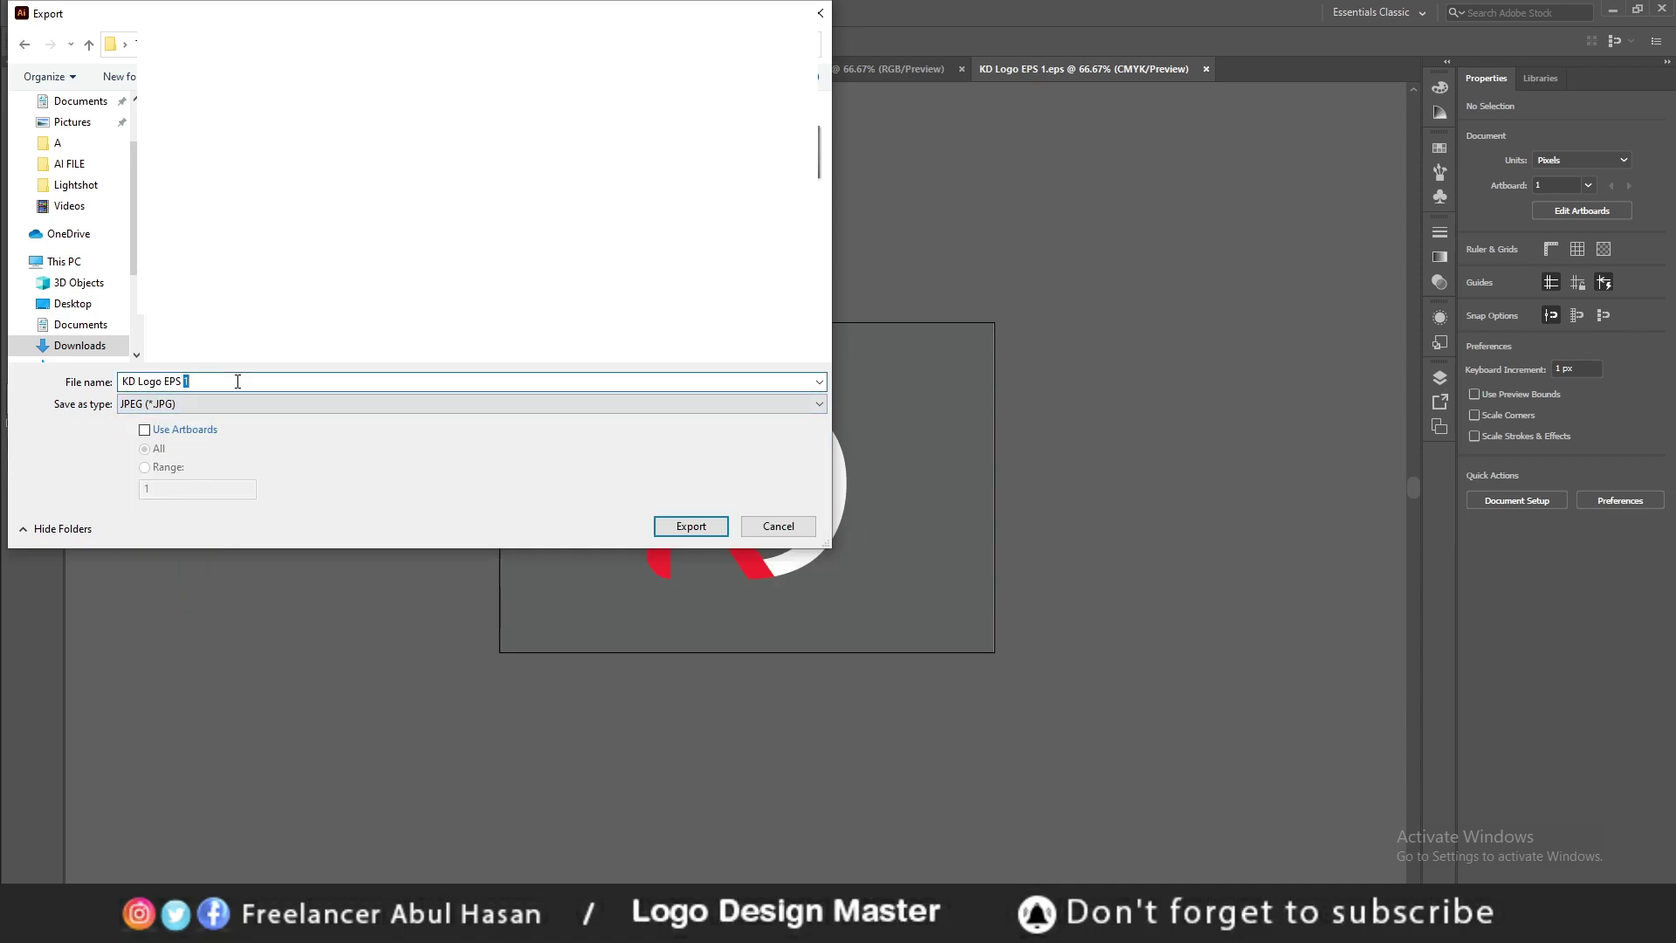
{"action": "key", "text": "BackSpace"}
{"action": "type", "text": "KD"}
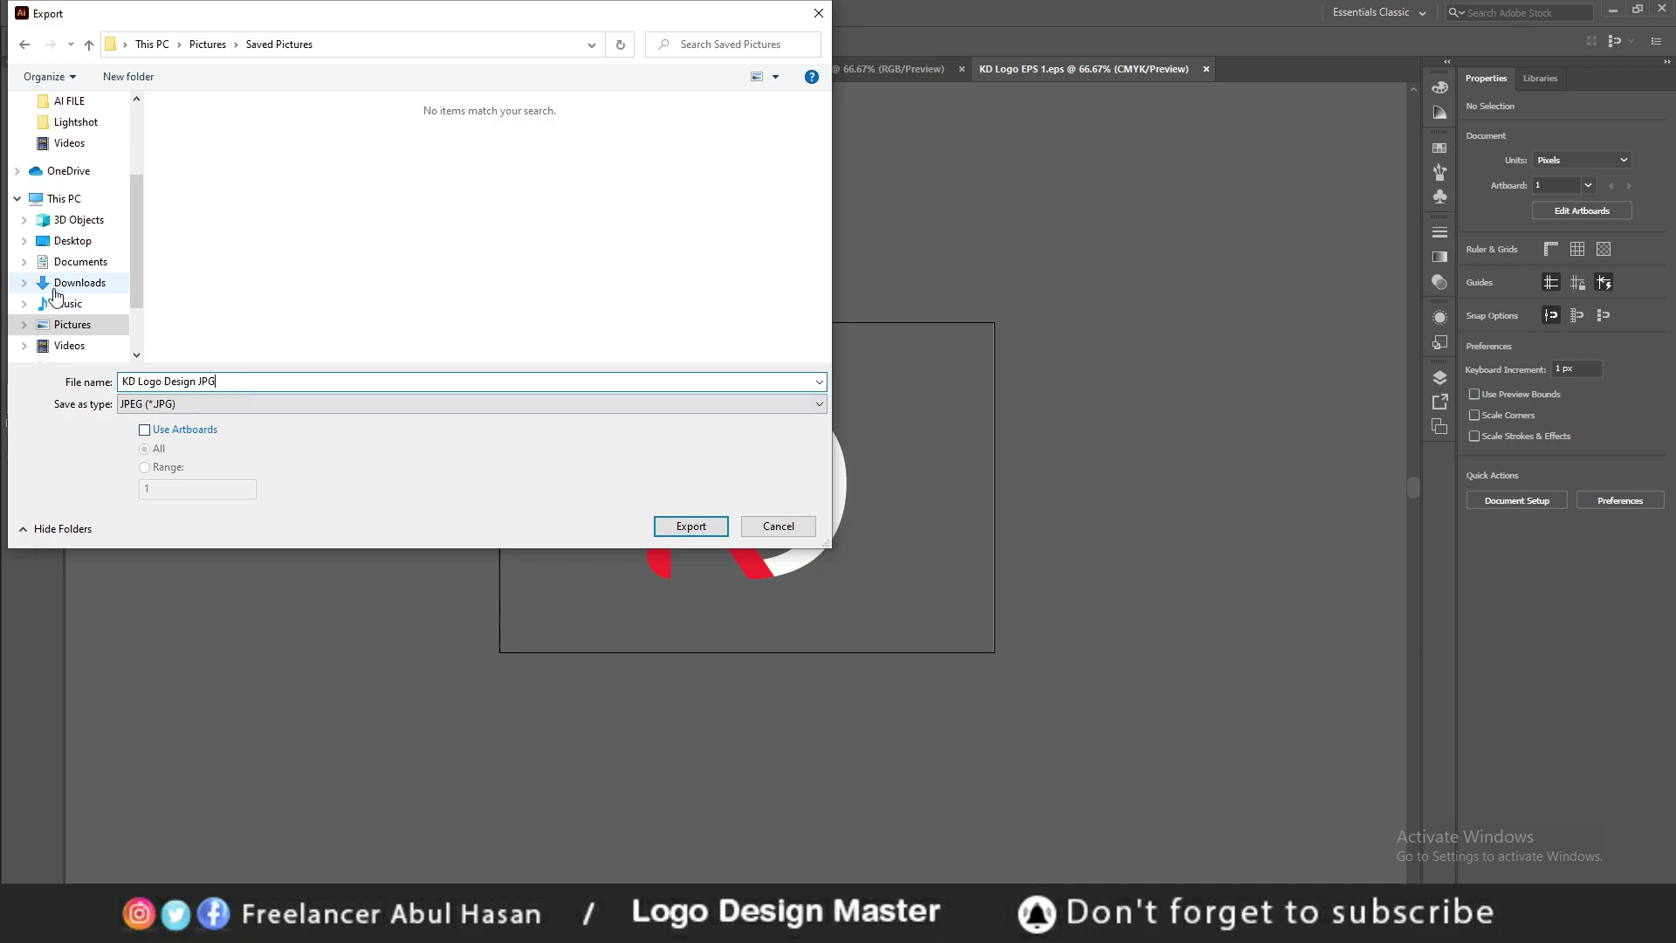
{"action": "mouse_move", "coordinate": [71, 323]}
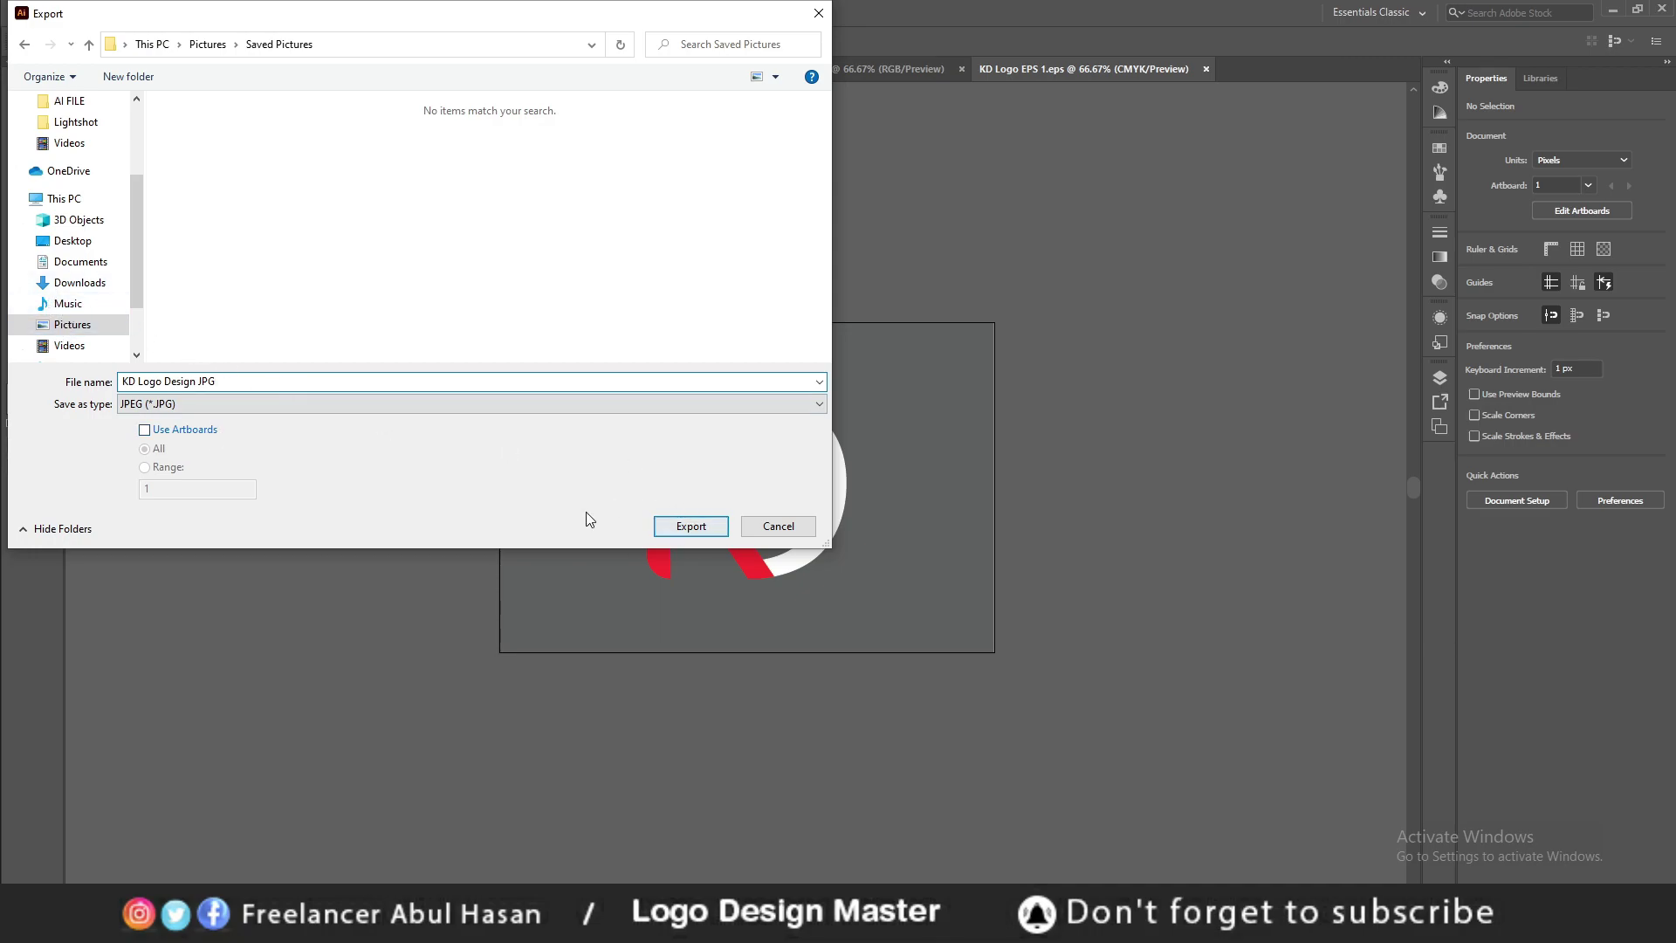
{"action": "key", "text": "Return"}
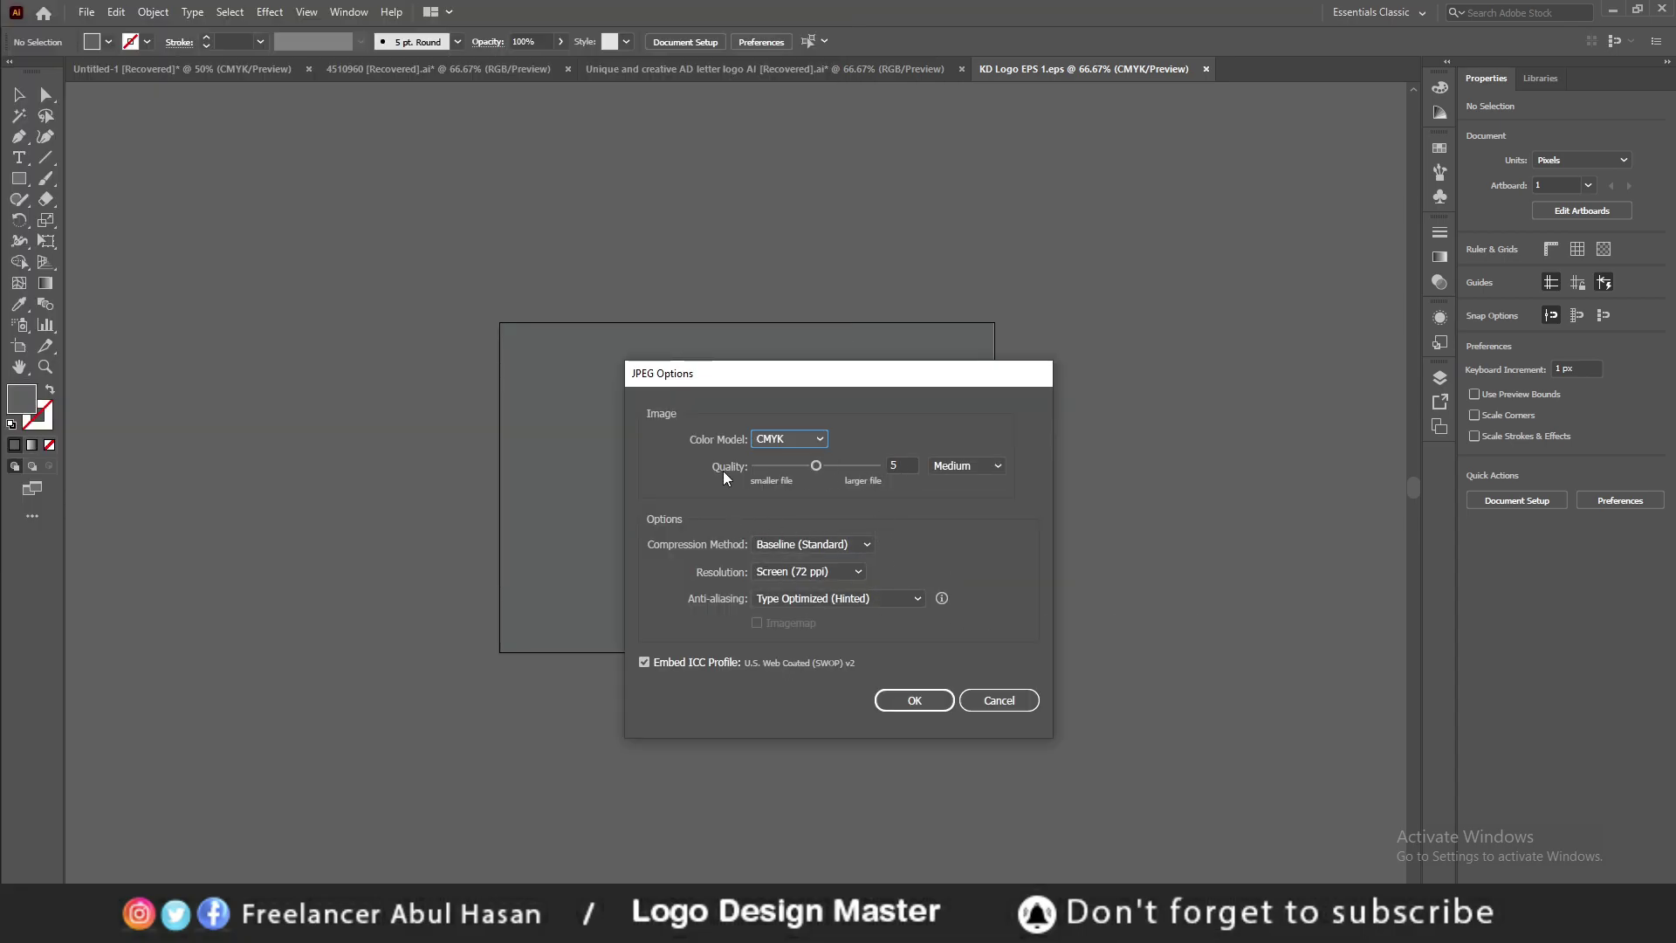
Set JPEG Options to quality 8 and High (300 ppi) resolution, then confirm the export
{"action": "left_click", "coordinate": [896, 467]}
{"action": "key", "text": "Up"}
{"action": "key", "text": "Up"}
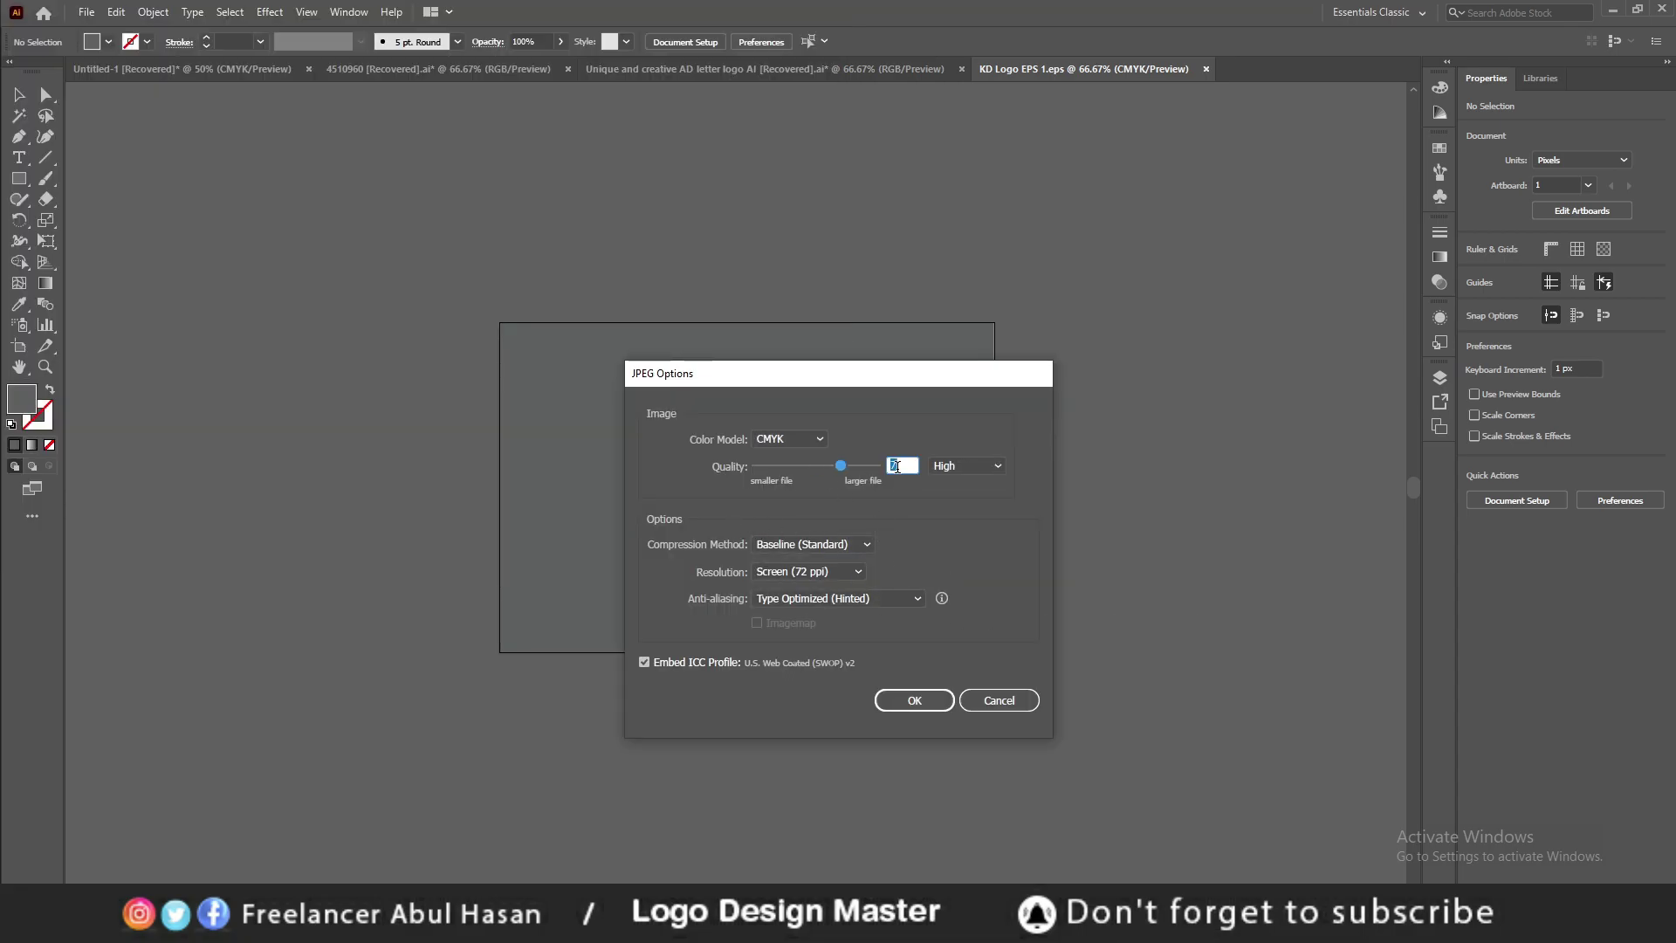
{"action": "key", "text": "Up"}
{"action": "key", "text": "Up"}
{"action": "key", "text": "Up"}
{"action": "key", "text": "Down"}
{"action": "key", "text": "Down"}
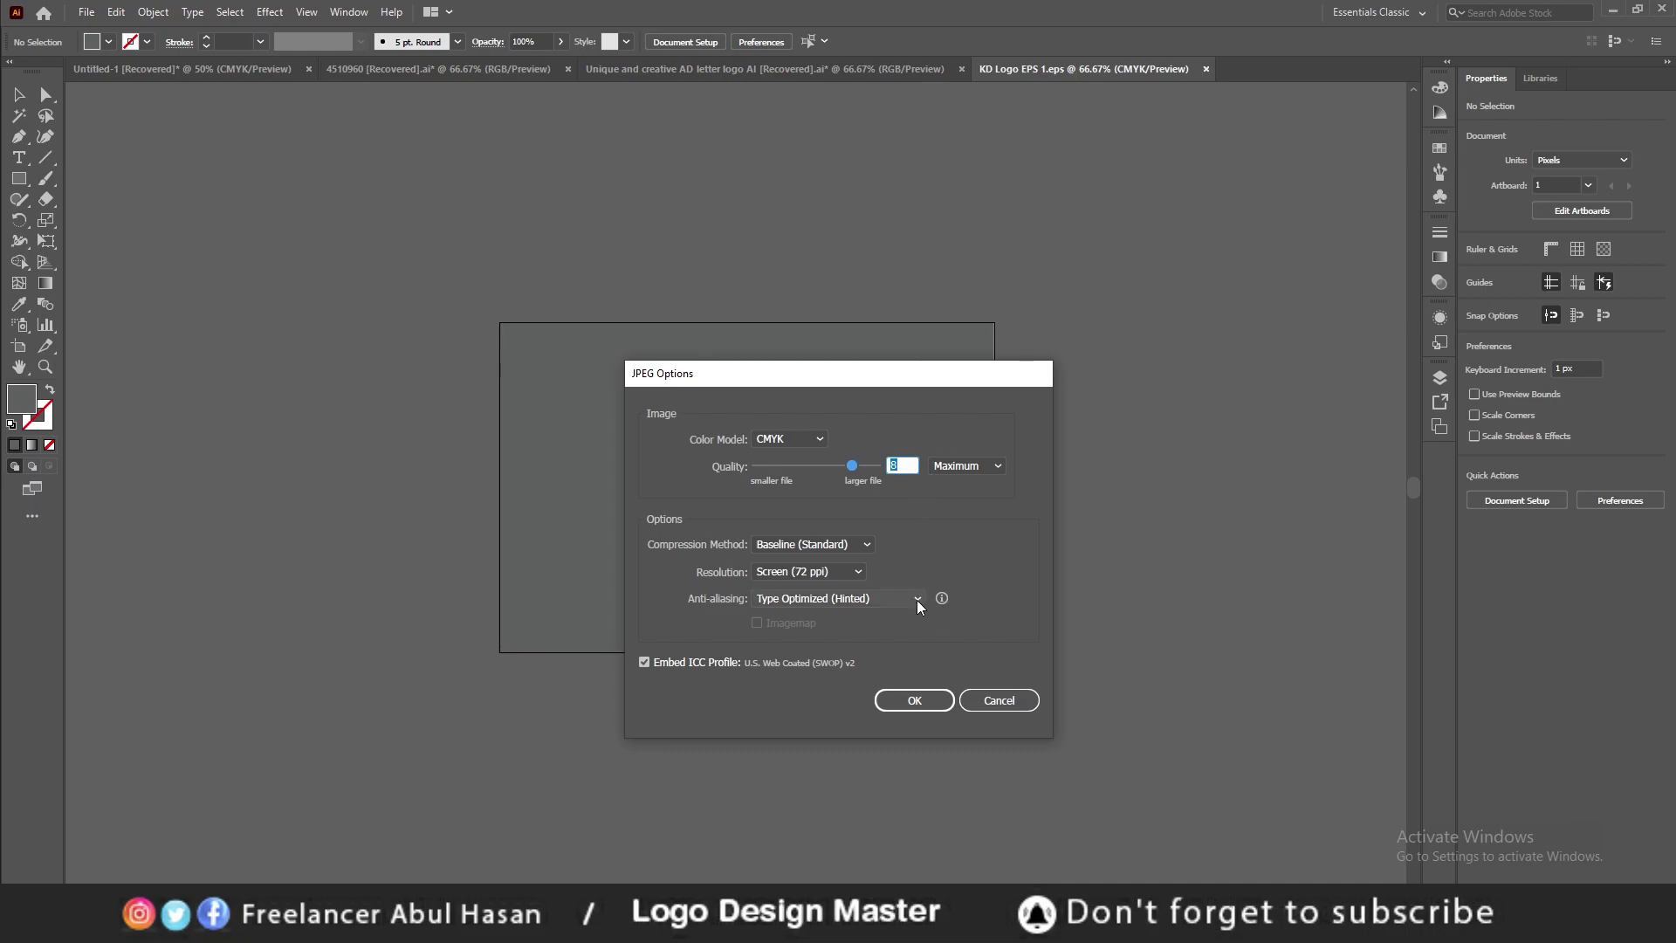
{"action": "left_click", "coordinate": [798, 575]}
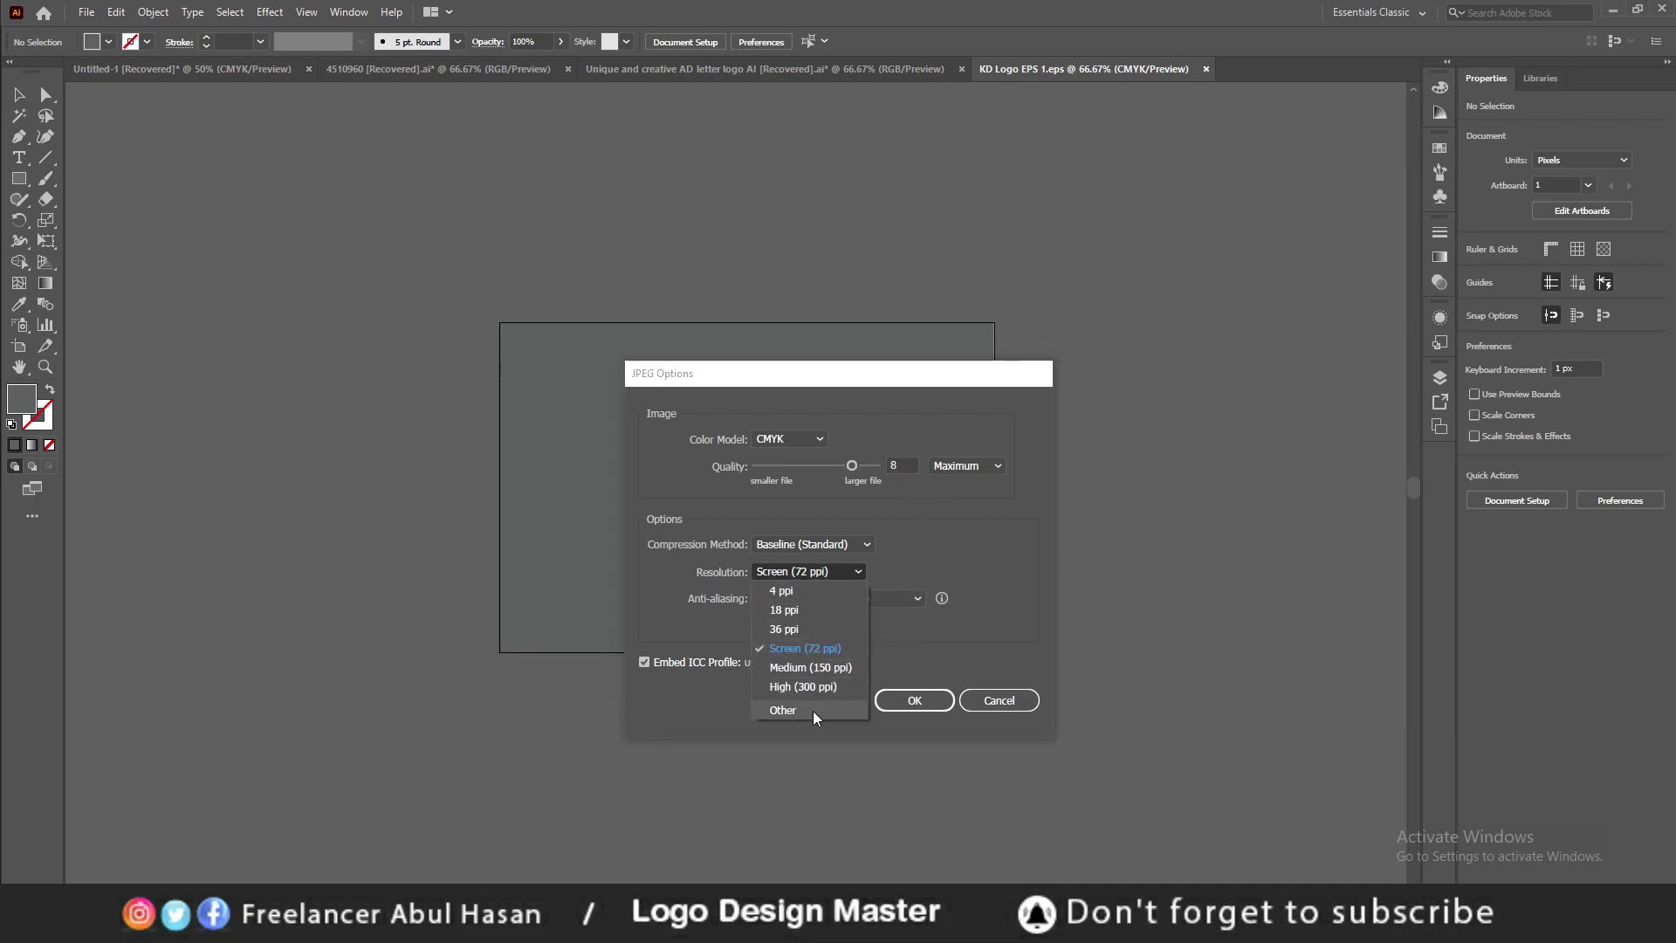
{"action": "left_click", "coordinate": [808, 686]}
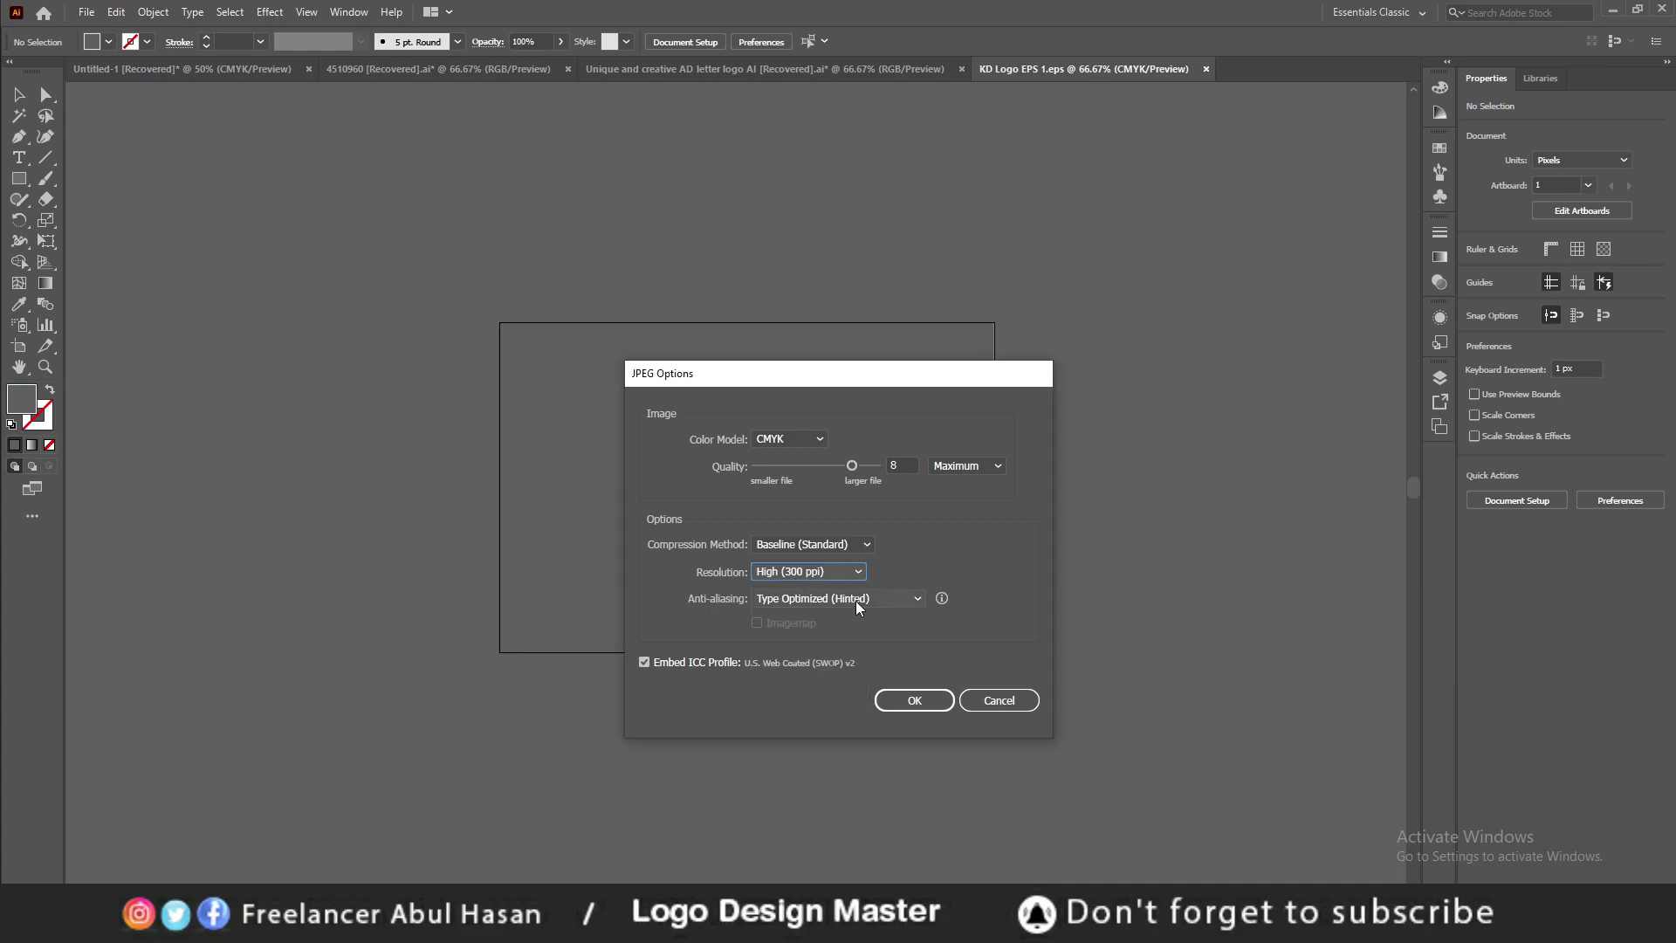
{"action": "left_click", "coordinate": [836, 598]}
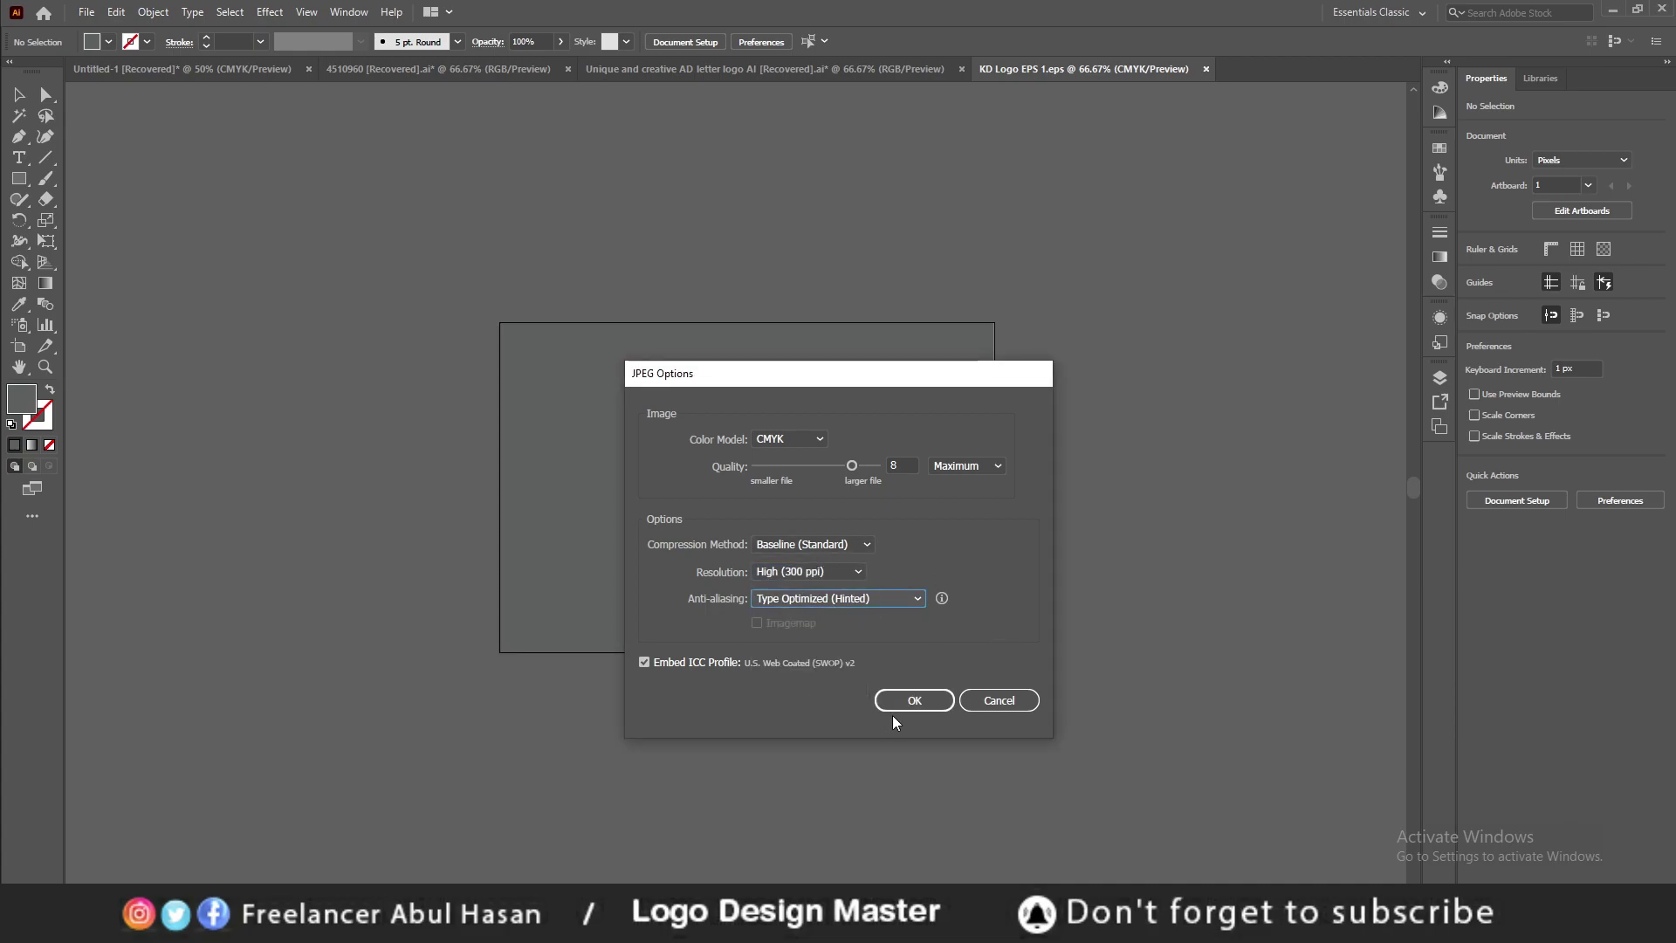
{"action": "left_click", "coordinate": [914, 701]}
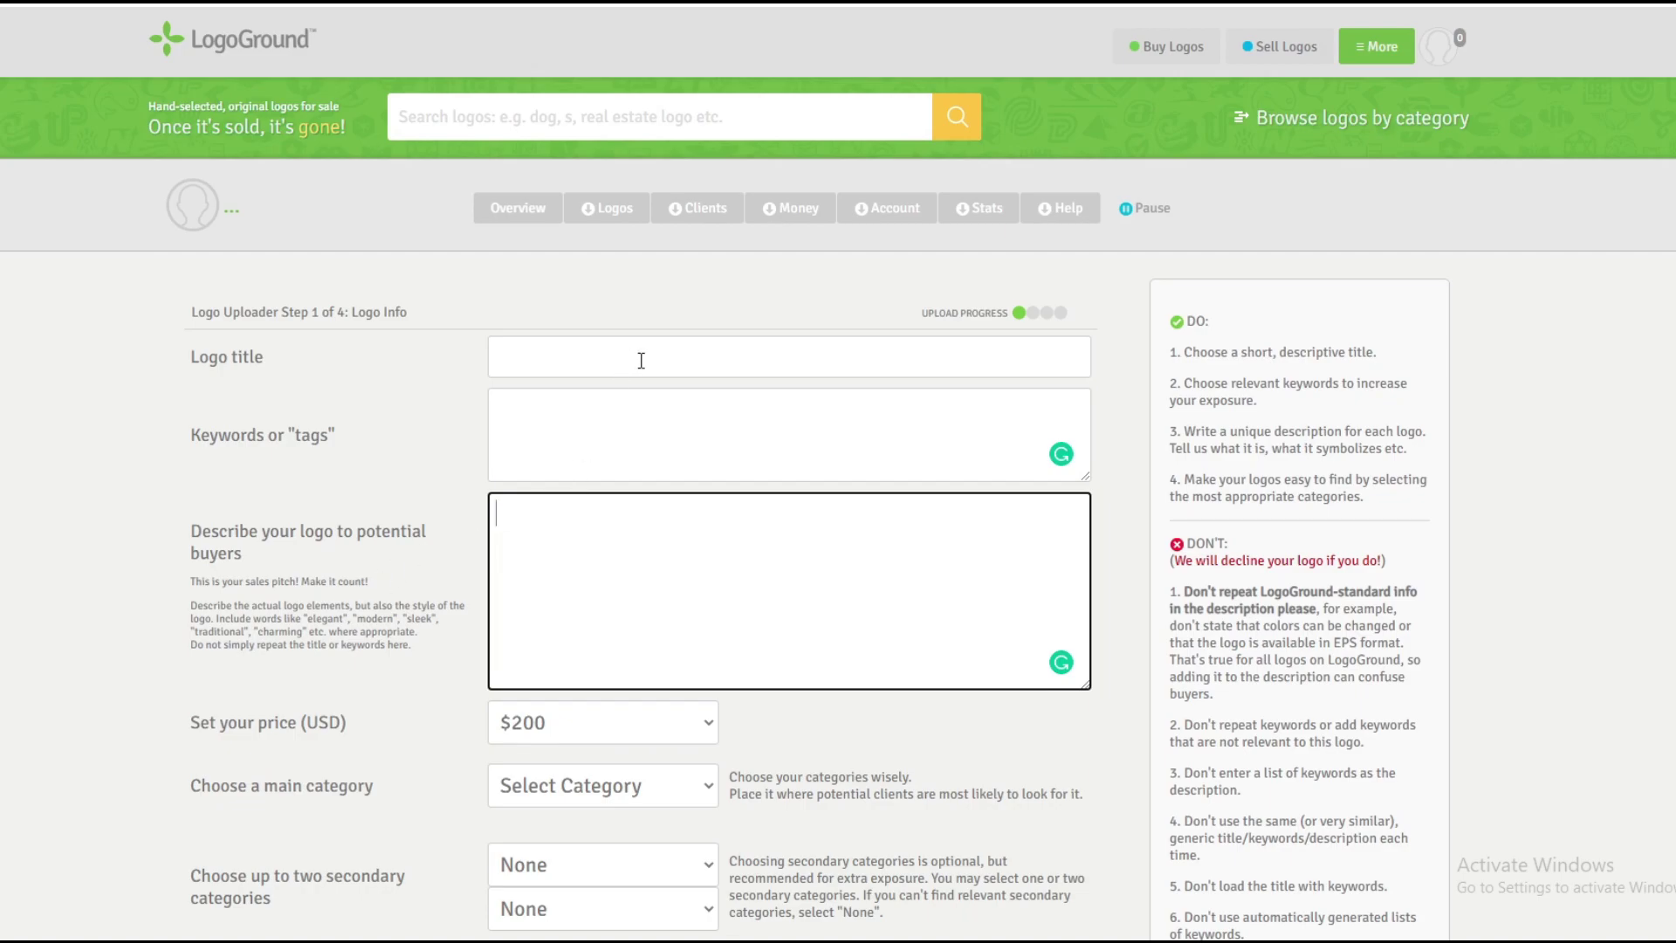
Enter 'KD Monogram Logo' as the logo title and paste the prepared keyword list
{"action": "left_click", "coordinate": [641, 361]}
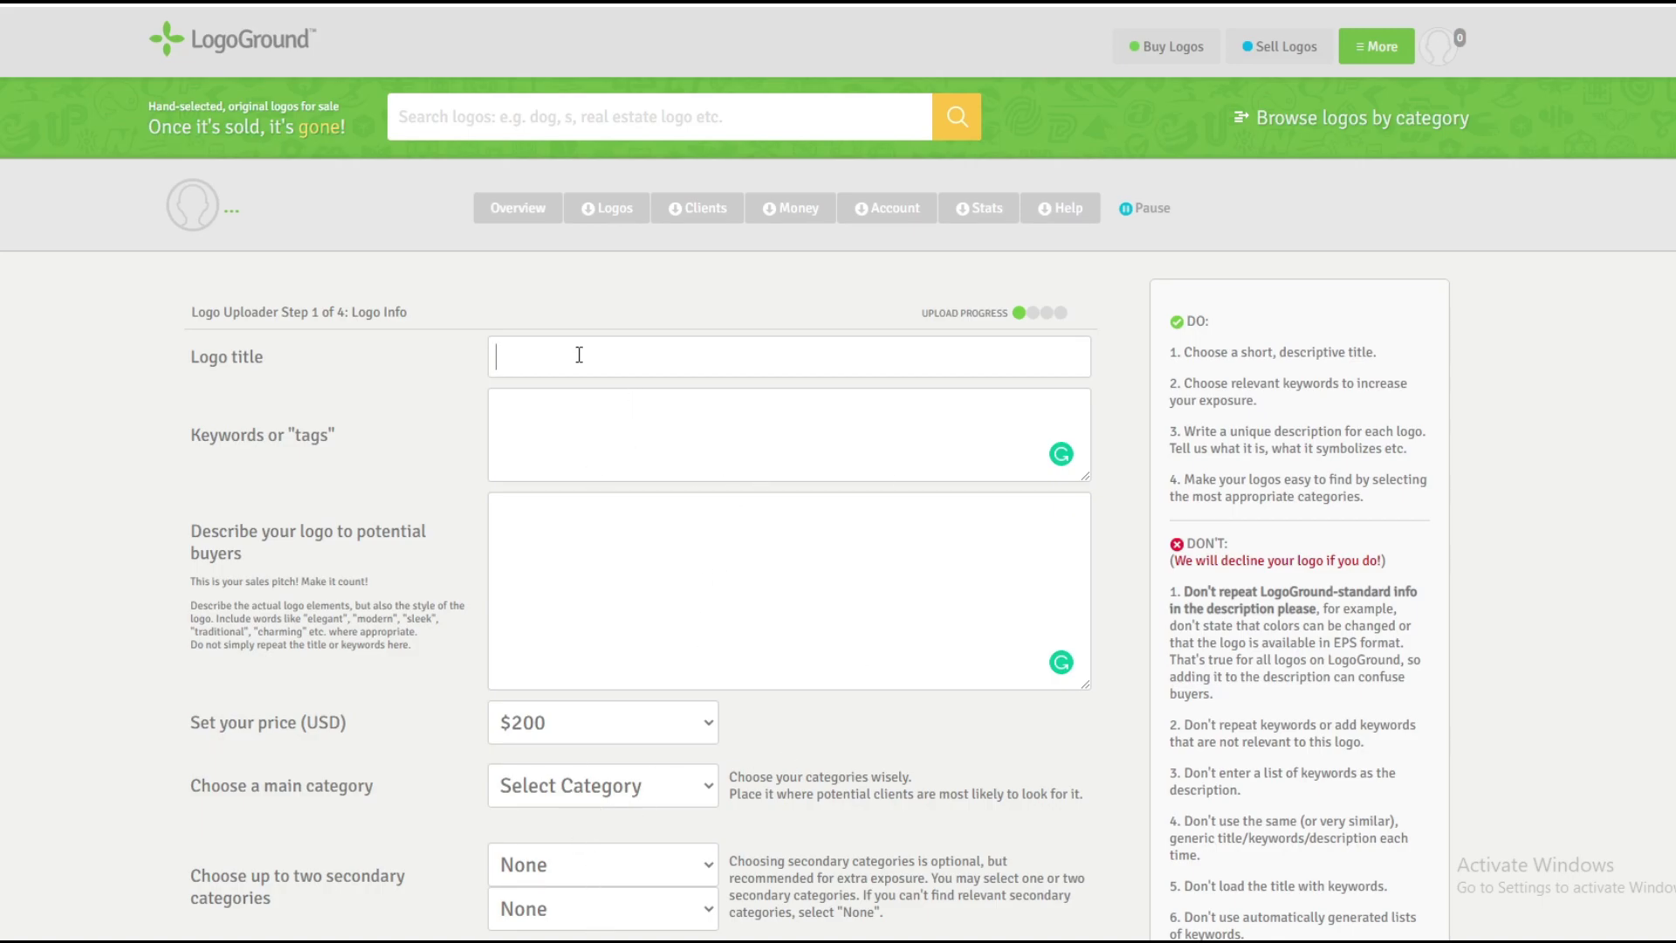
{"action": "type", "text": "KD Monogram Logo"}
{"action": "left_click", "coordinate": [642, 435]}
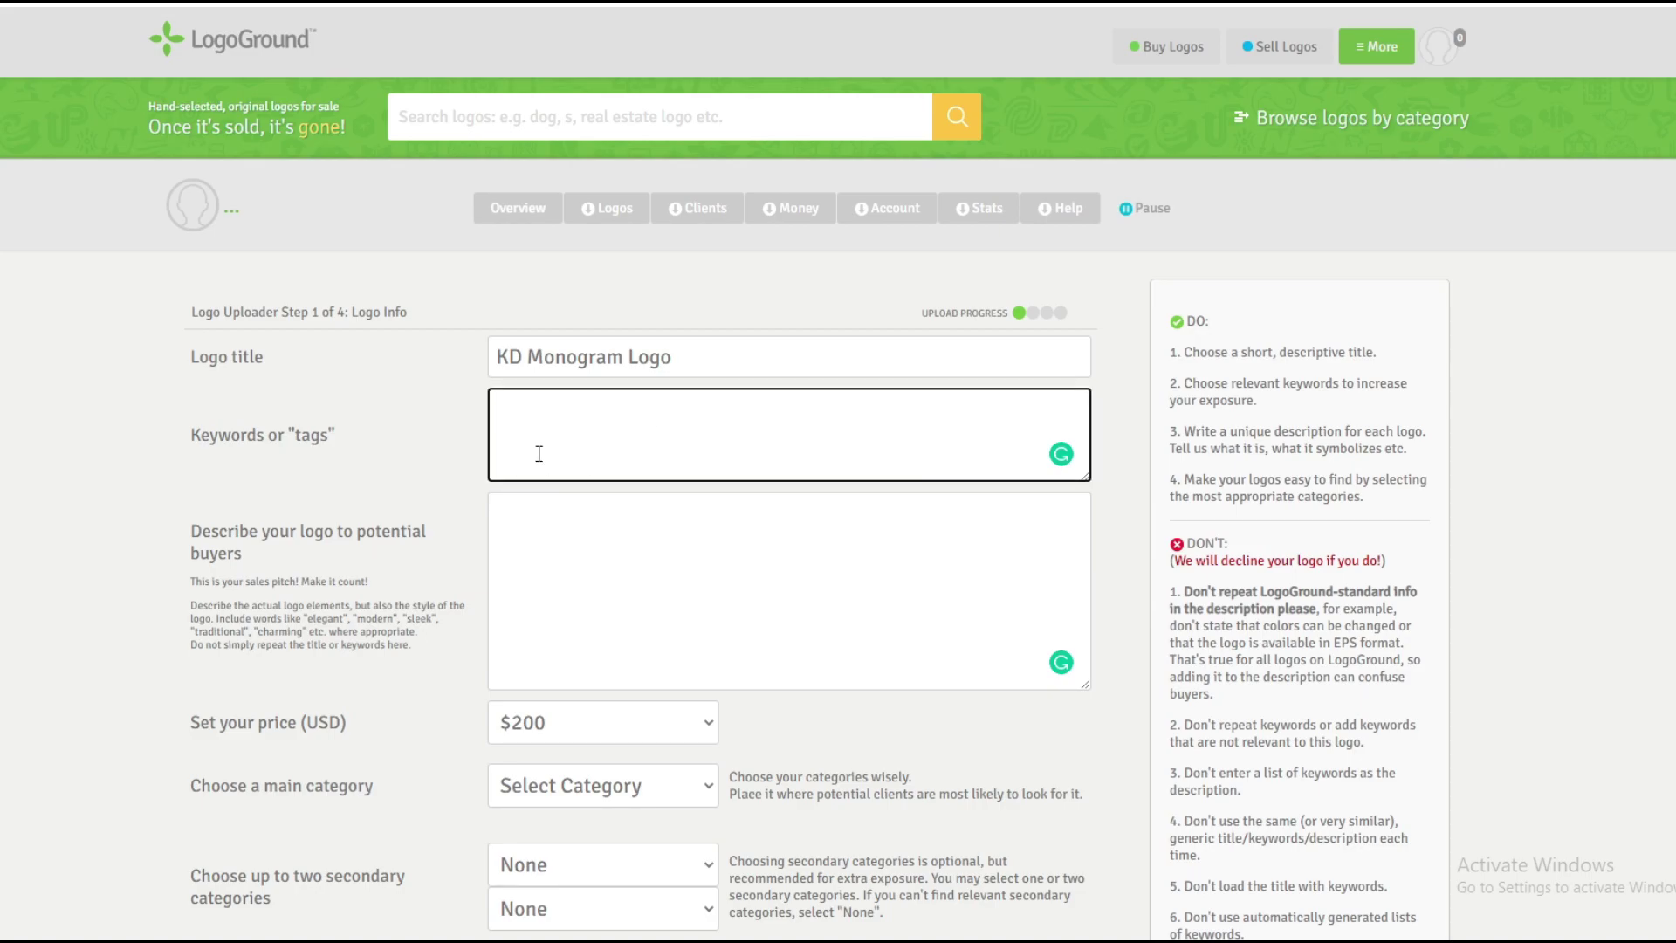
{"action": "key", "text": "ctrl+v"}
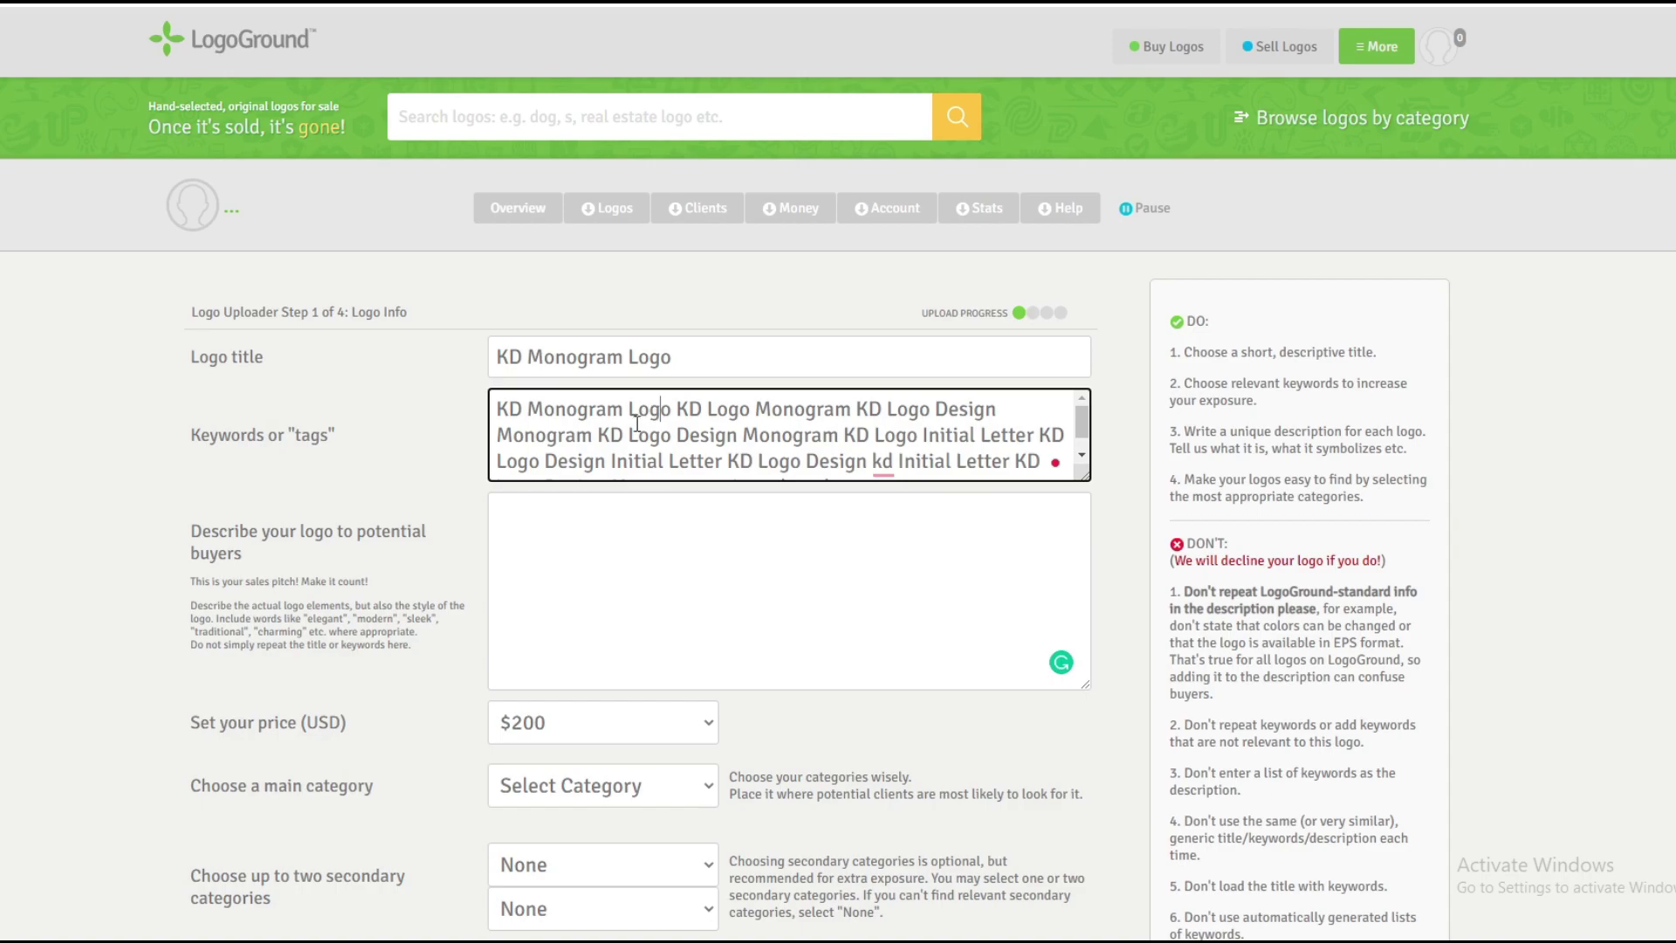
Insert commas between the pasted KD monogram keywords to separate them
{"action": "left_click", "coordinate": [629, 410]}
{"action": "type", "text": ","}
{"action": "left_click", "coordinate": [702, 411]}
{"action": "type", "text": ","}
{"action": "left_click", "coordinate": [855, 410]}
{"action": "type", "text": ","}
{"action": "left_click", "coordinate": [826, 437]}
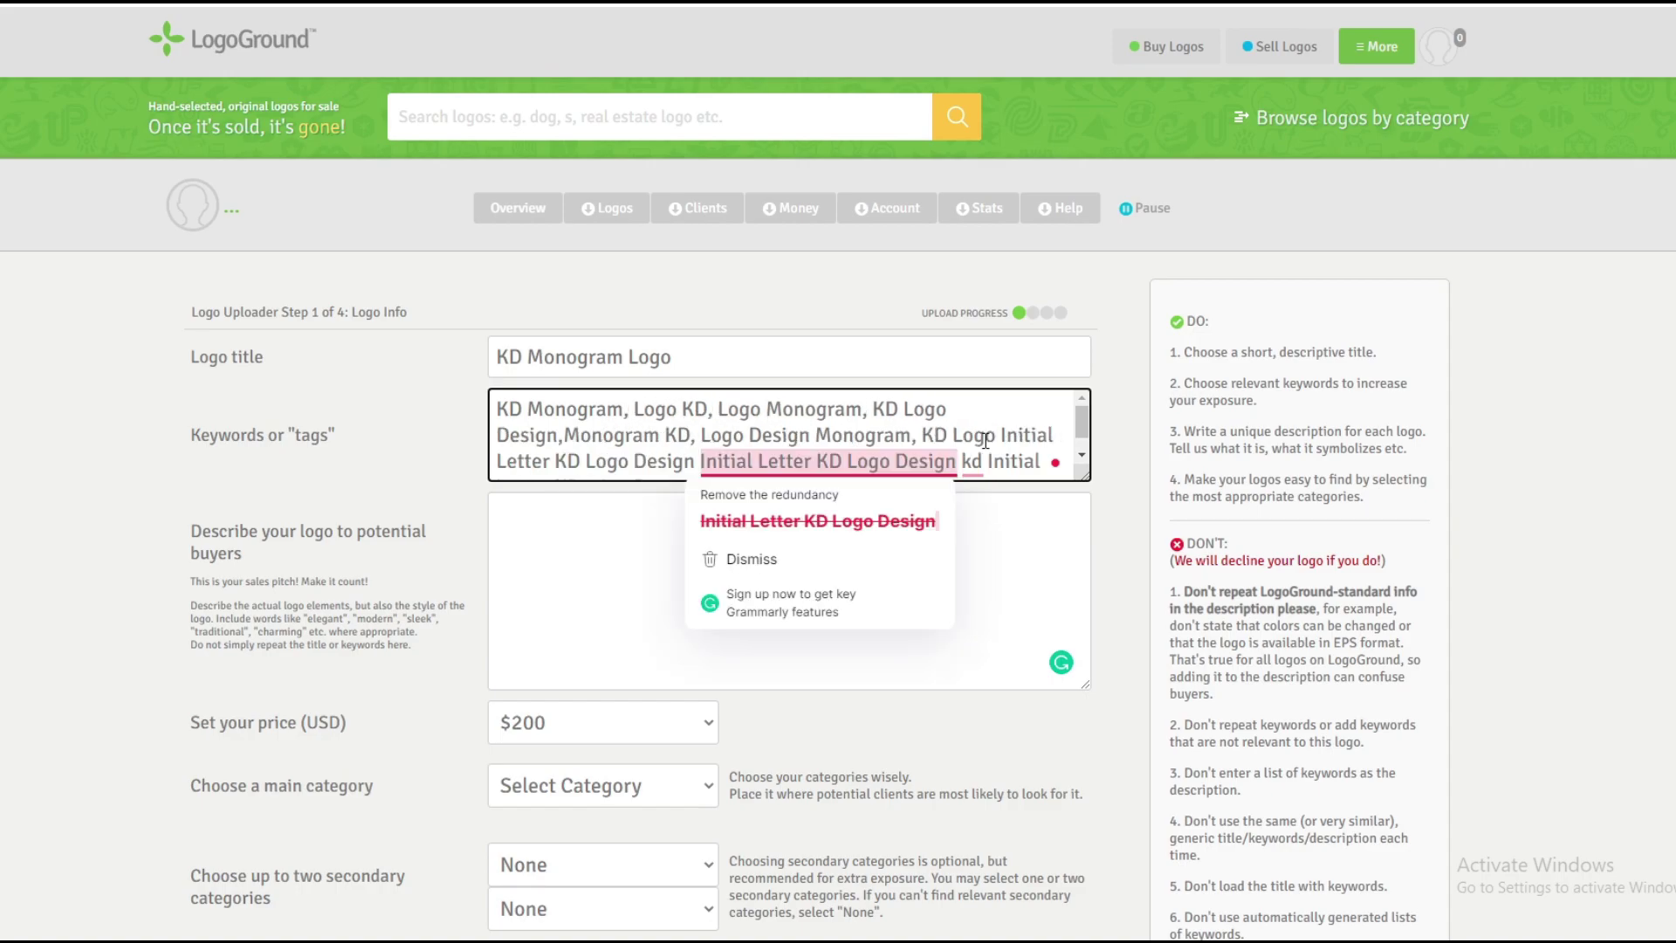
{"action": "left_click", "coordinate": [1059, 434]}
{"action": "scroll", "coordinate": [1034, 411], "scroll_direction": "down", "scroll_amount": 1}
{"action": "type", "text": ","}
{"action": "left_click", "coordinate": [700, 435]}
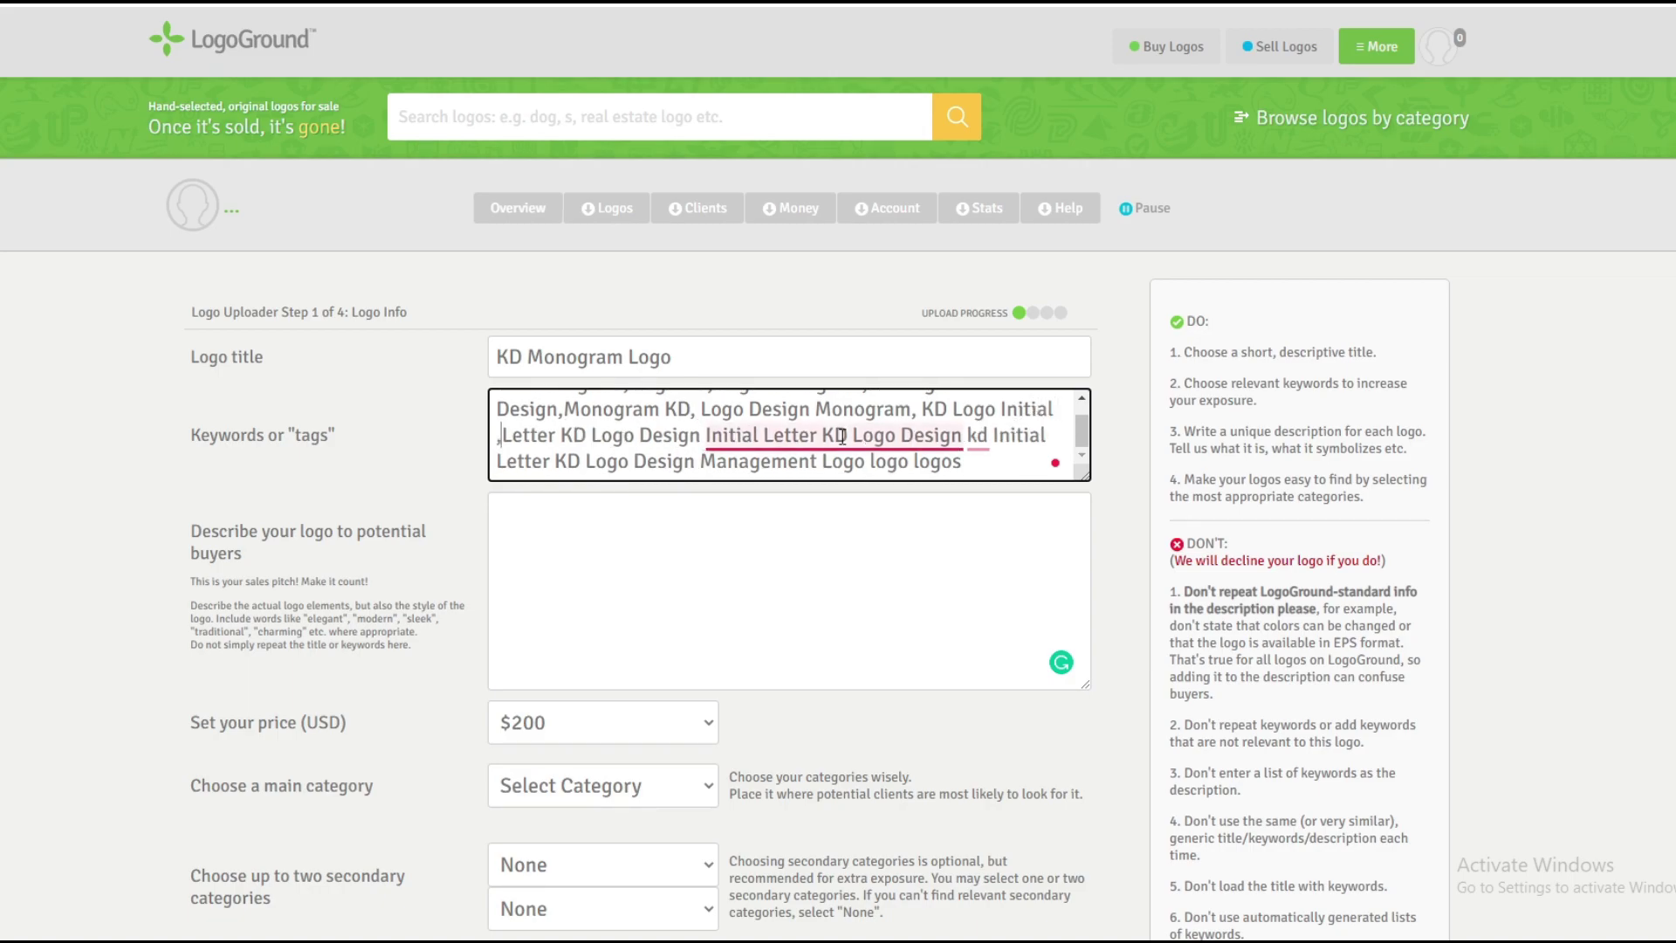
{"action": "type", "text": ","}
{"action": "left_click", "coordinate": [810, 435]}
{"action": "type", "text": ","}
{"action": "left_click", "coordinate": [662, 526]}
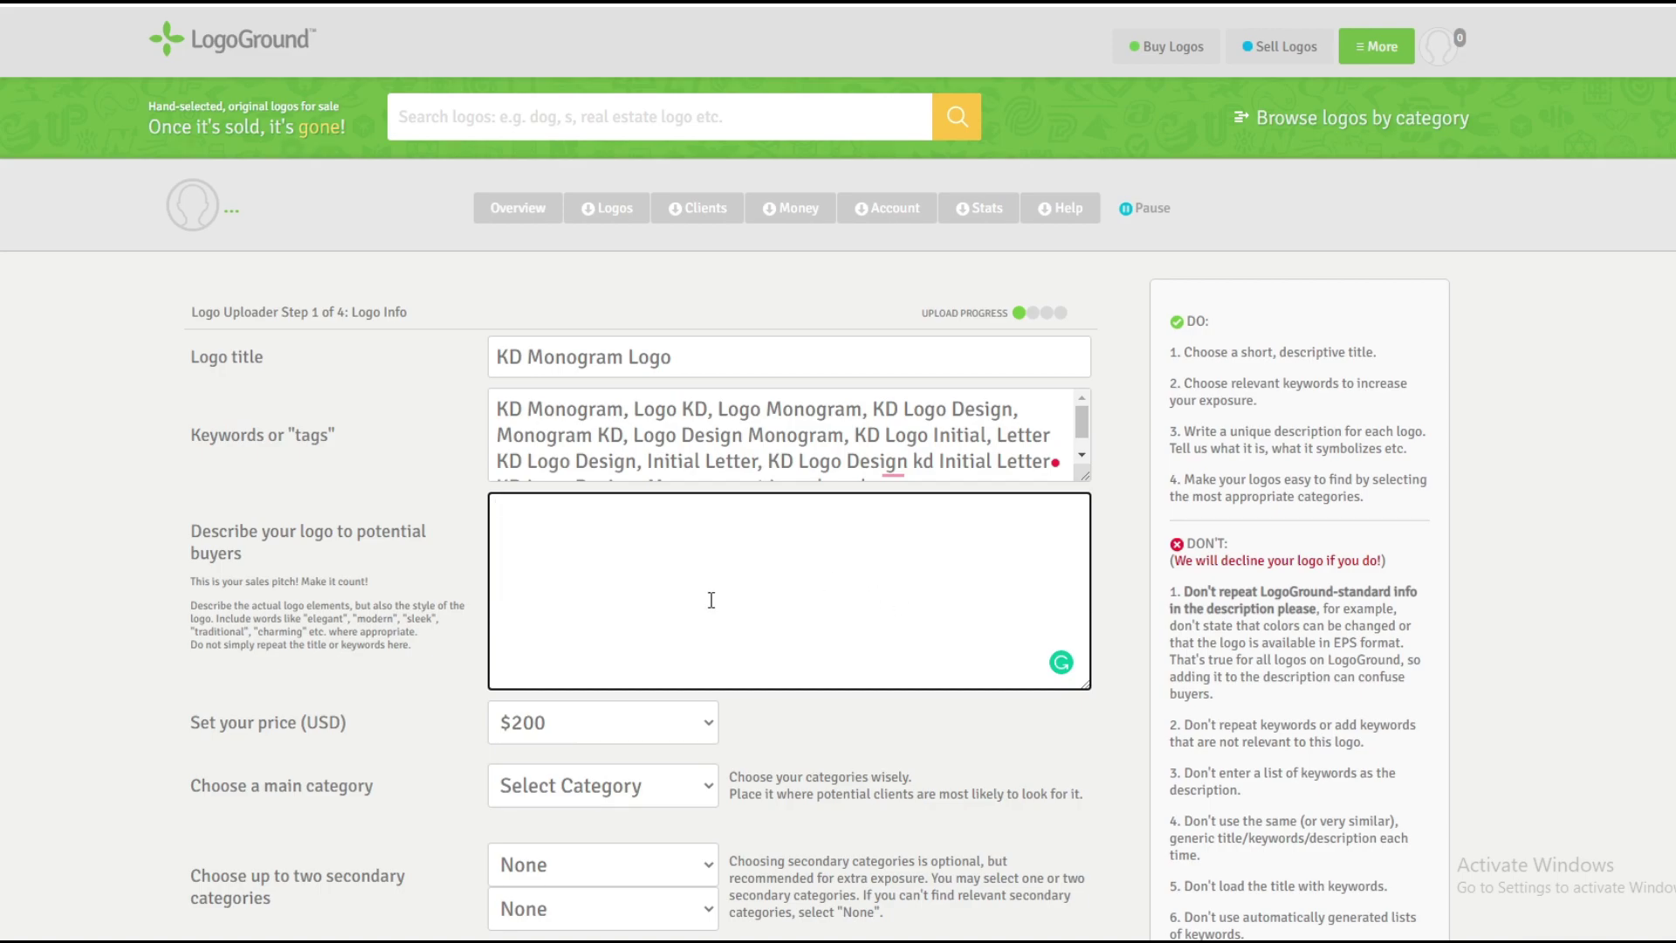
Paste the sales pitch about the elegant KD monogram into the logo description
{"action": "scroll", "coordinate": [711, 599], "scroll_direction": "down", "scroll_amount": 3}
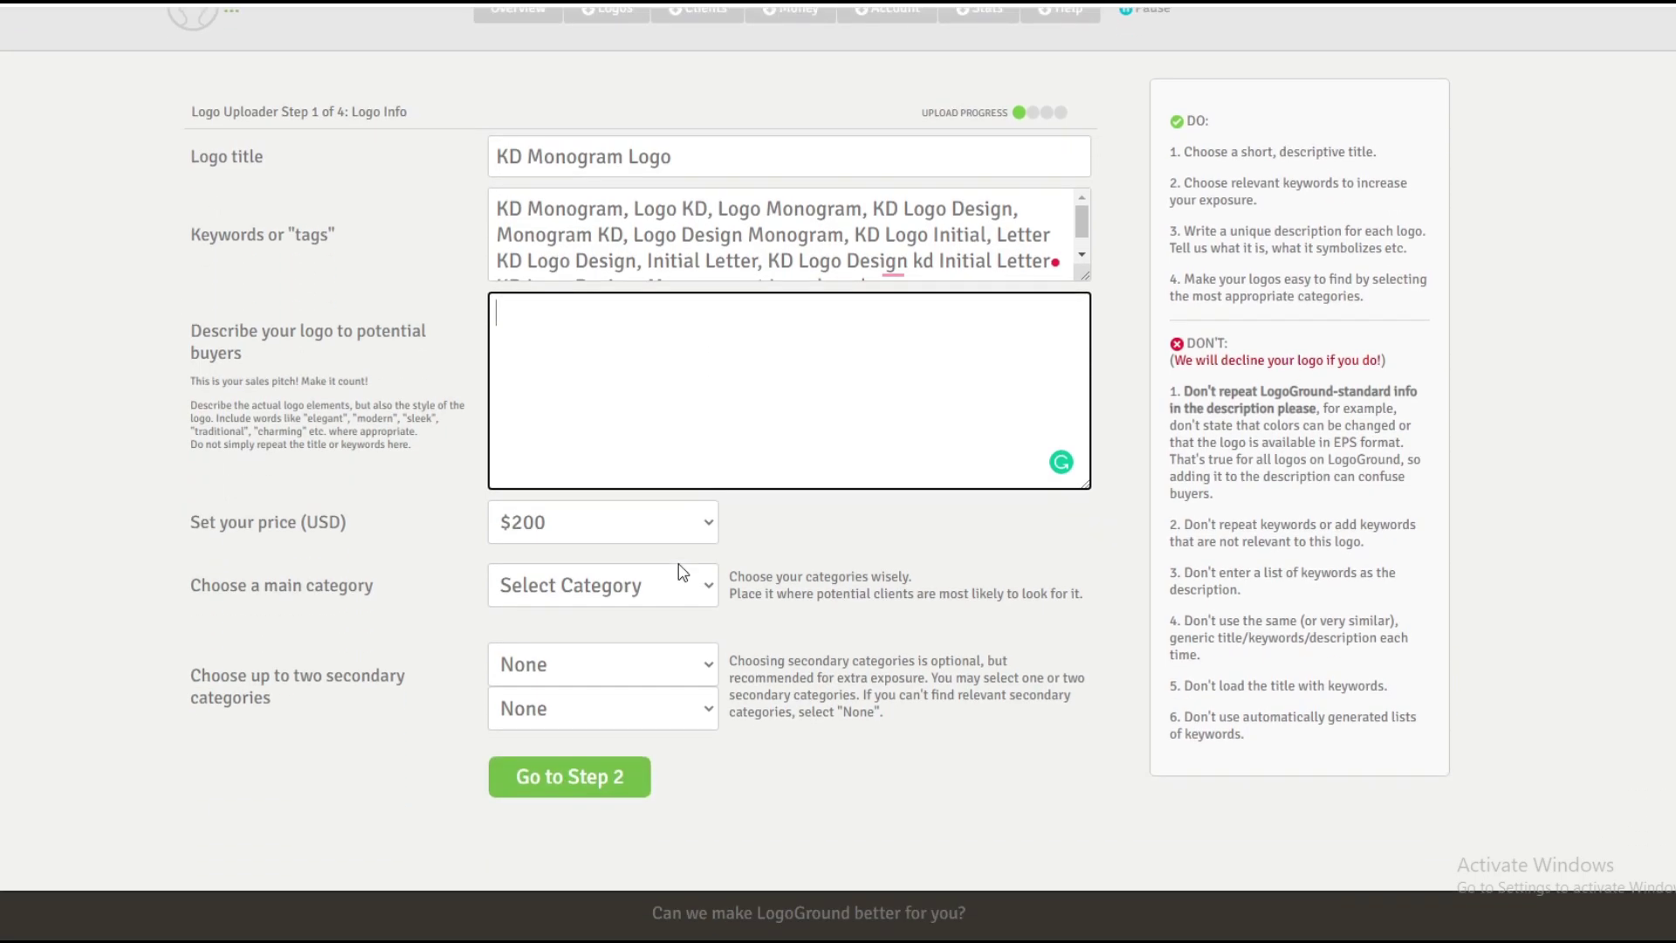
{"action": "type", "text": "Great monogram logo with a nice combination of KD characters. It is very clean and suitable for fashion, beauty or any other business with an elegant and serious approach. Fancy and elegant performance of monogram logo. Suitable for many areas of business"}
{"action": "scroll", "coordinate": [622, 543], "scroll_direction": "up", "scroll_amount": 3}
{"action": "scroll", "coordinate": [640, 598], "scroll_direction": "down", "scroll_amount": 1}
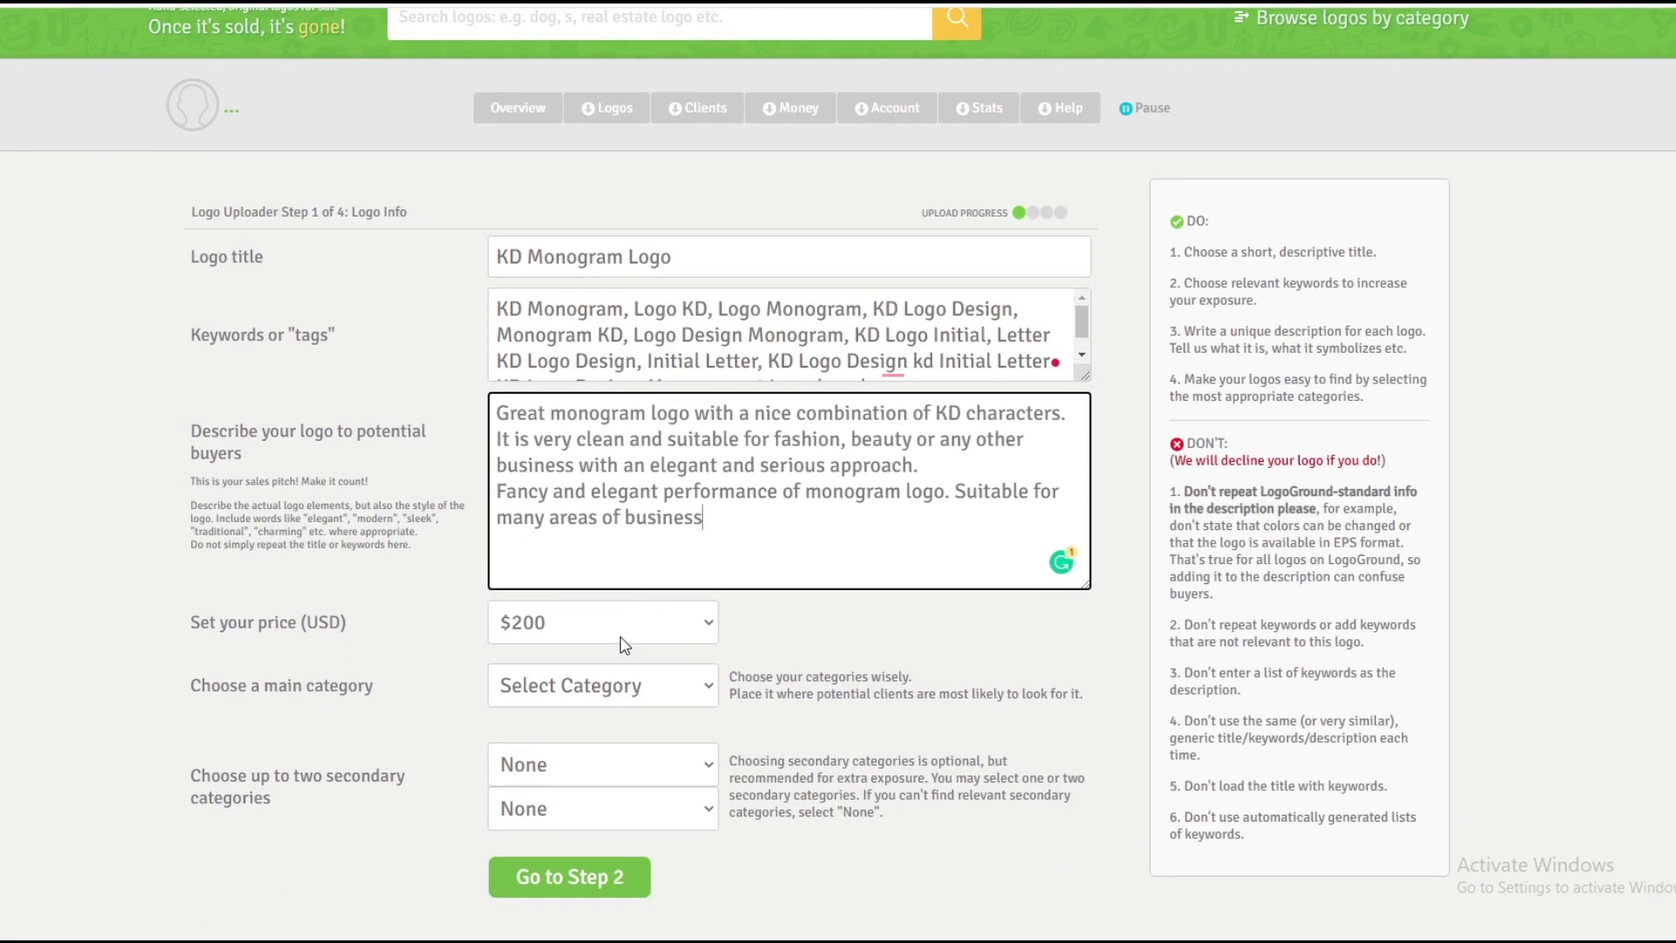
Keep the logo price at $200 and return to the description text
{"action": "left_click", "coordinate": [624, 645]}
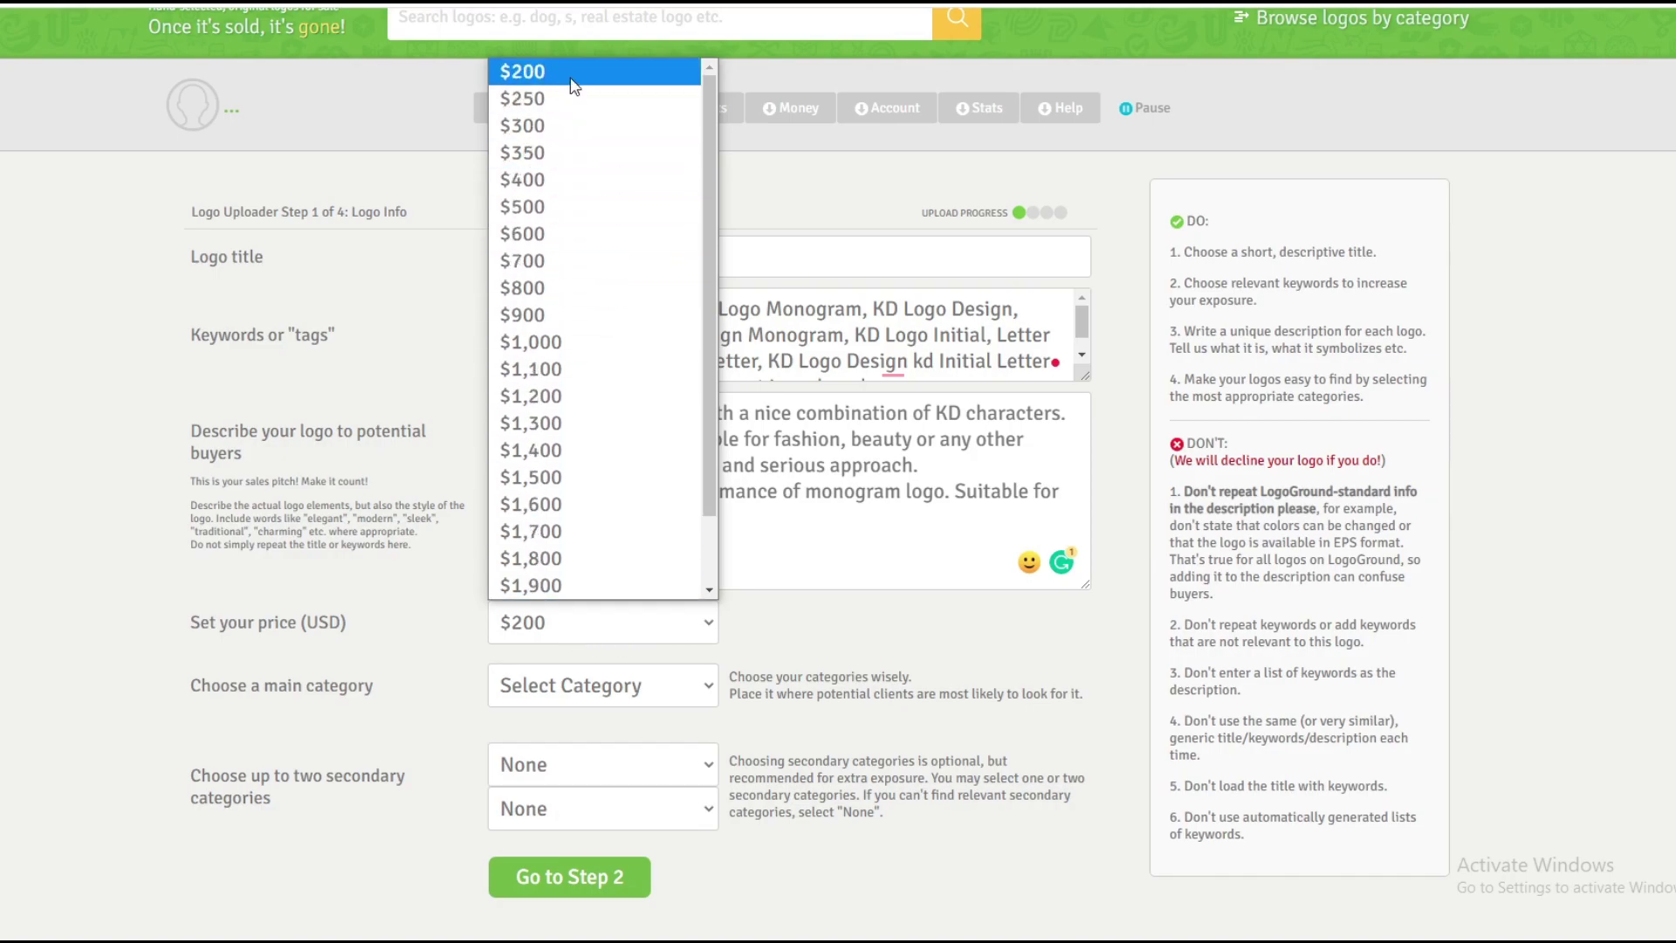
{"action": "scroll", "coordinate": [585, 349], "scroll_direction": "down", "scroll_amount": 1}
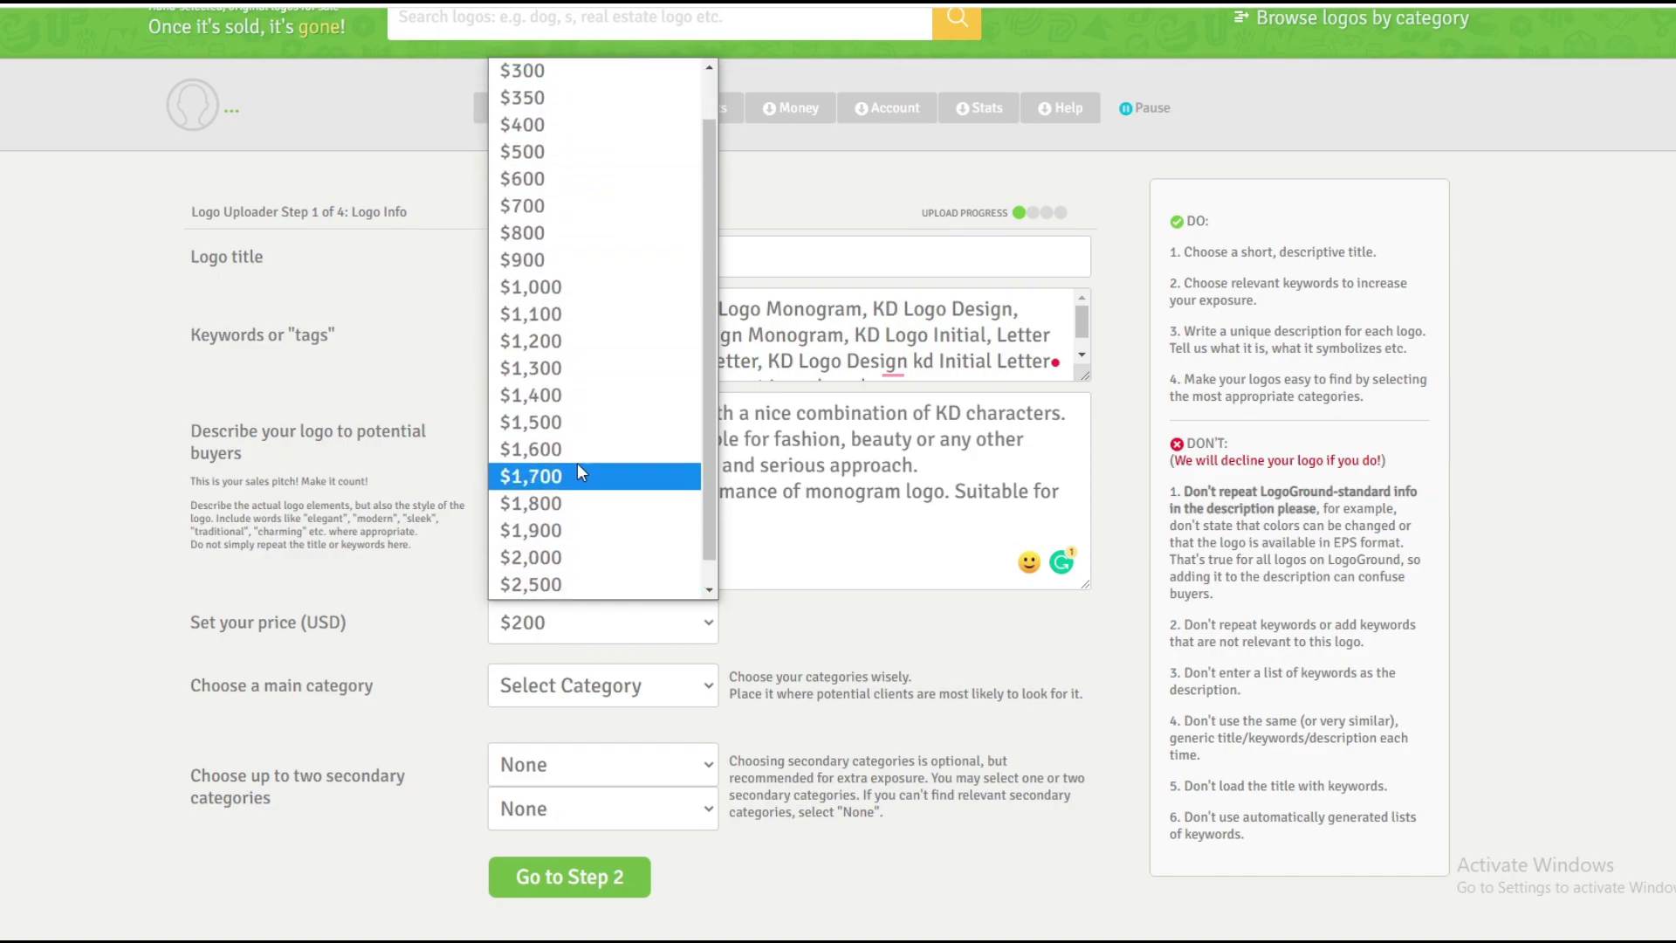
{"action": "scroll", "coordinate": [578, 472], "scroll_direction": "up", "scroll_amount": 1}
{"action": "left_click", "coordinate": [550, 75]}
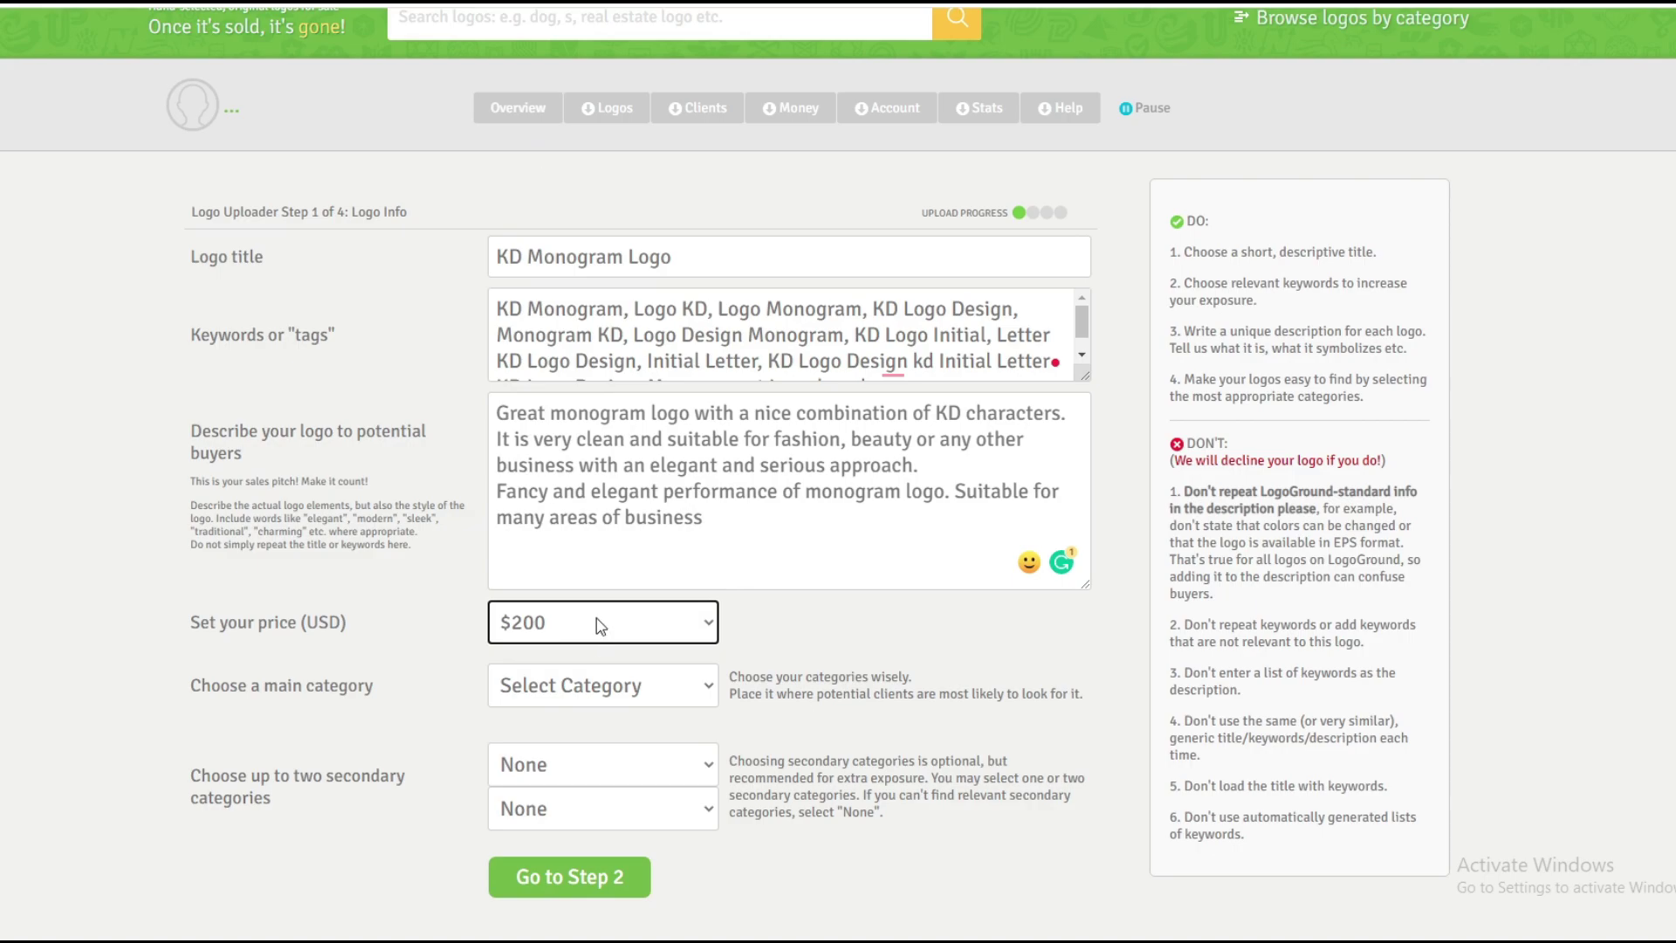
{"action": "scroll", "coordinate": [573, 559], "scroll_direction": "down", "scroll_amount": 2}
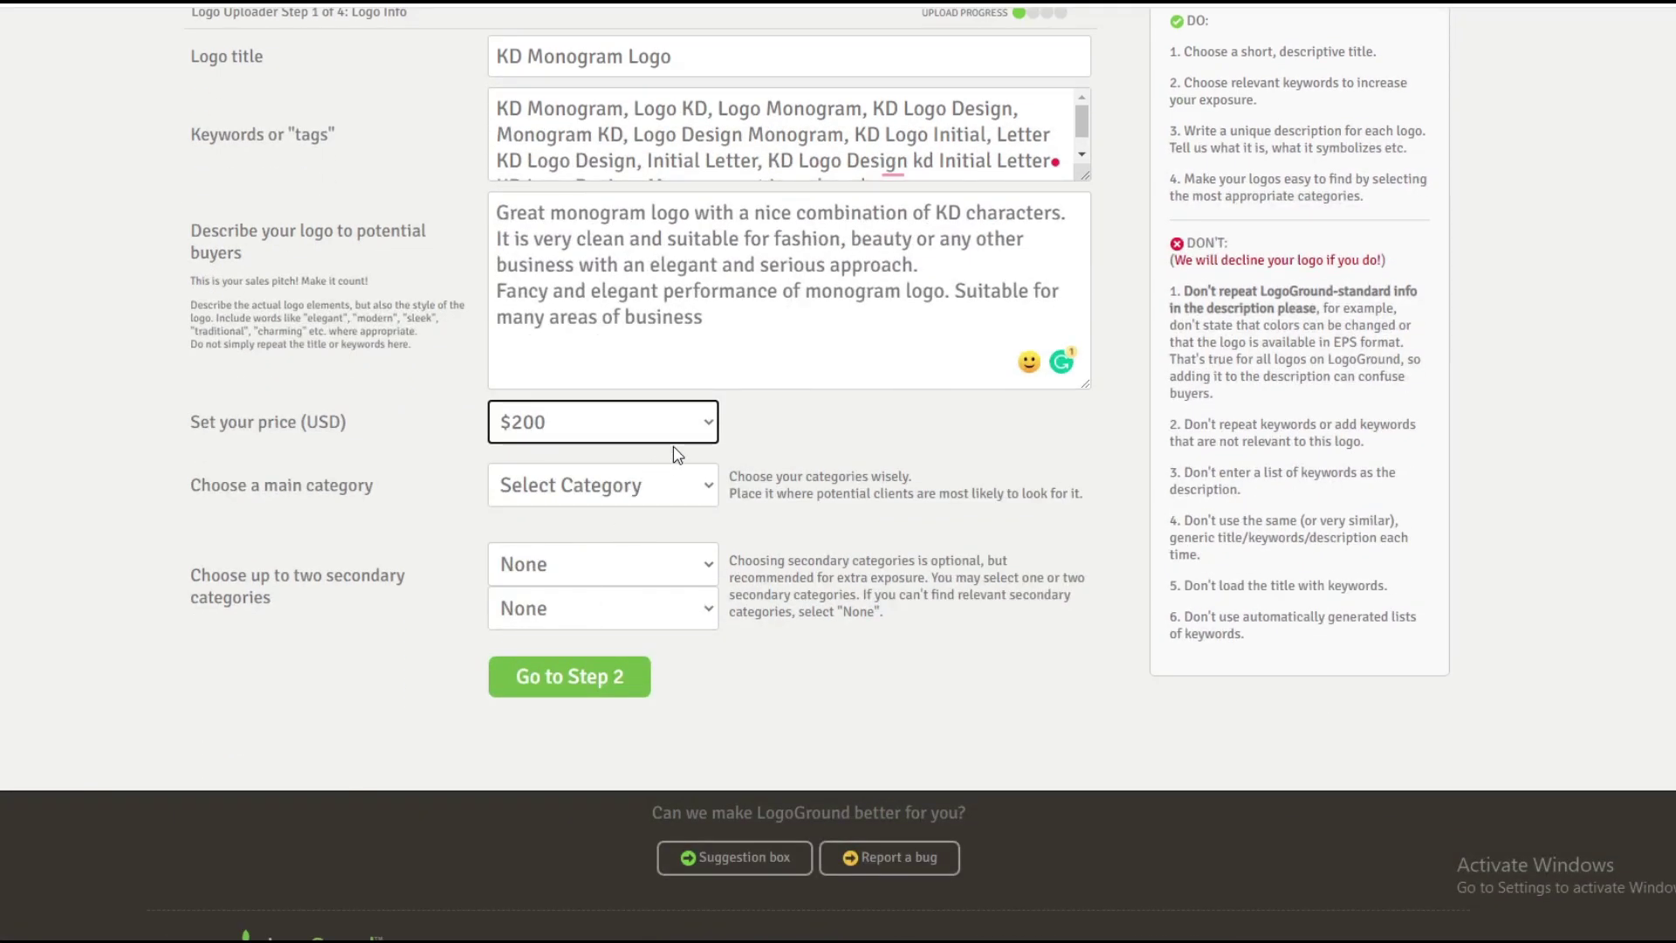
{"action": "scroll", "coordinate": [645, 534], "scroll_direction": "up", "scroll_amount": 2}
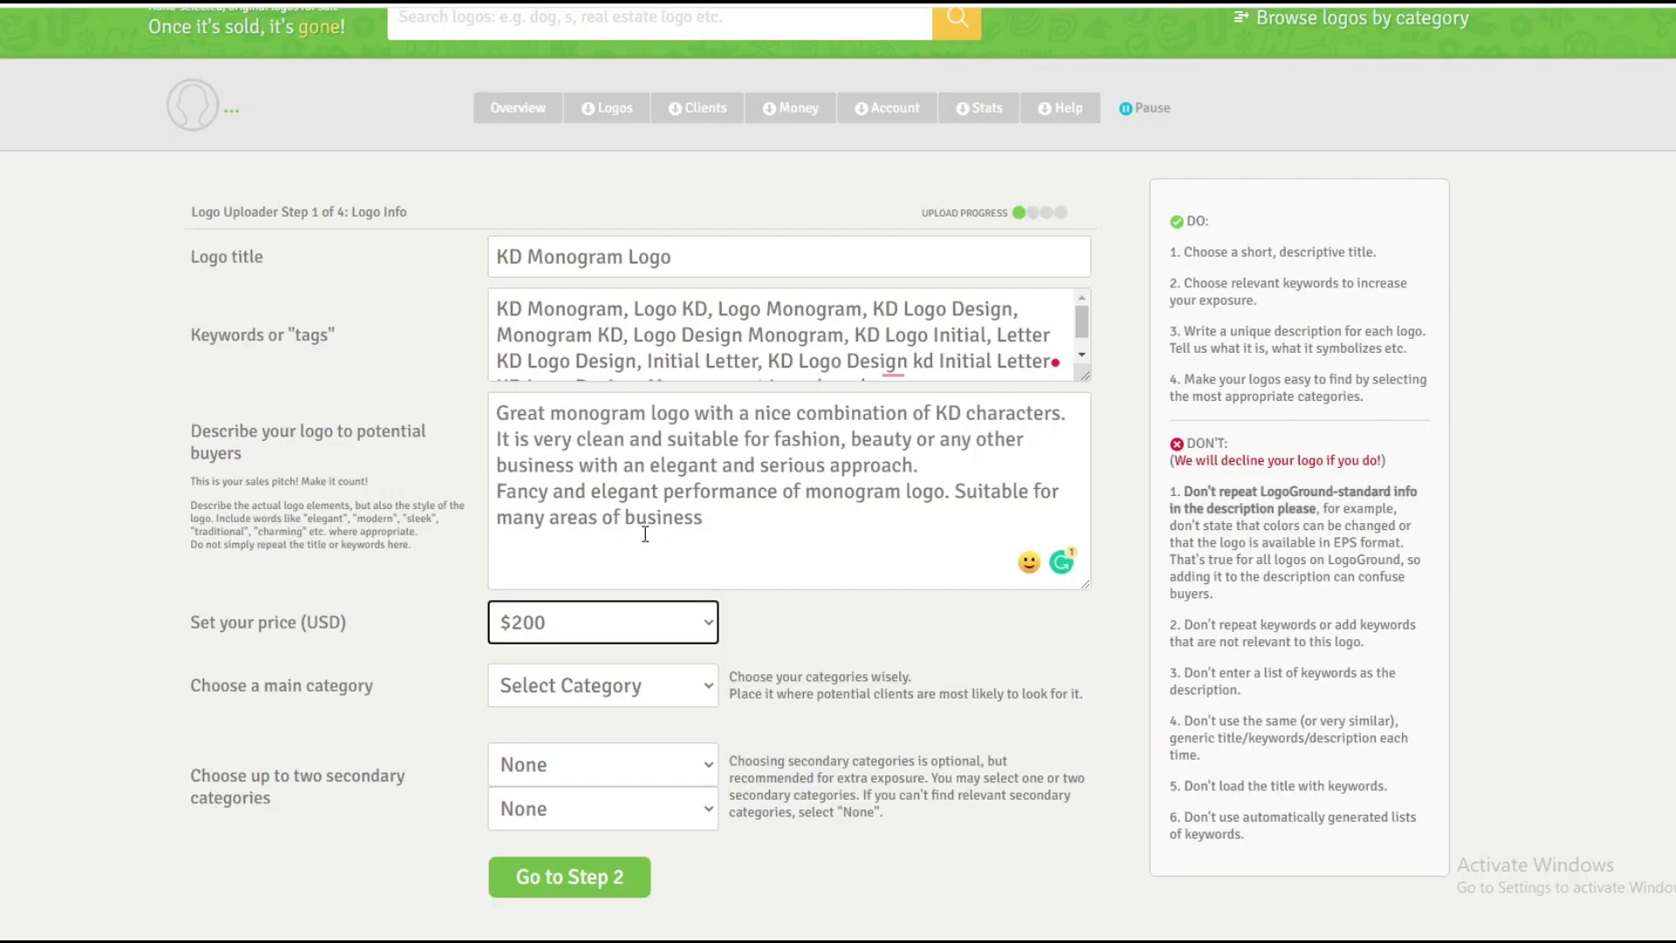
{"action": "left_click", "coordinate": [723, 524]}
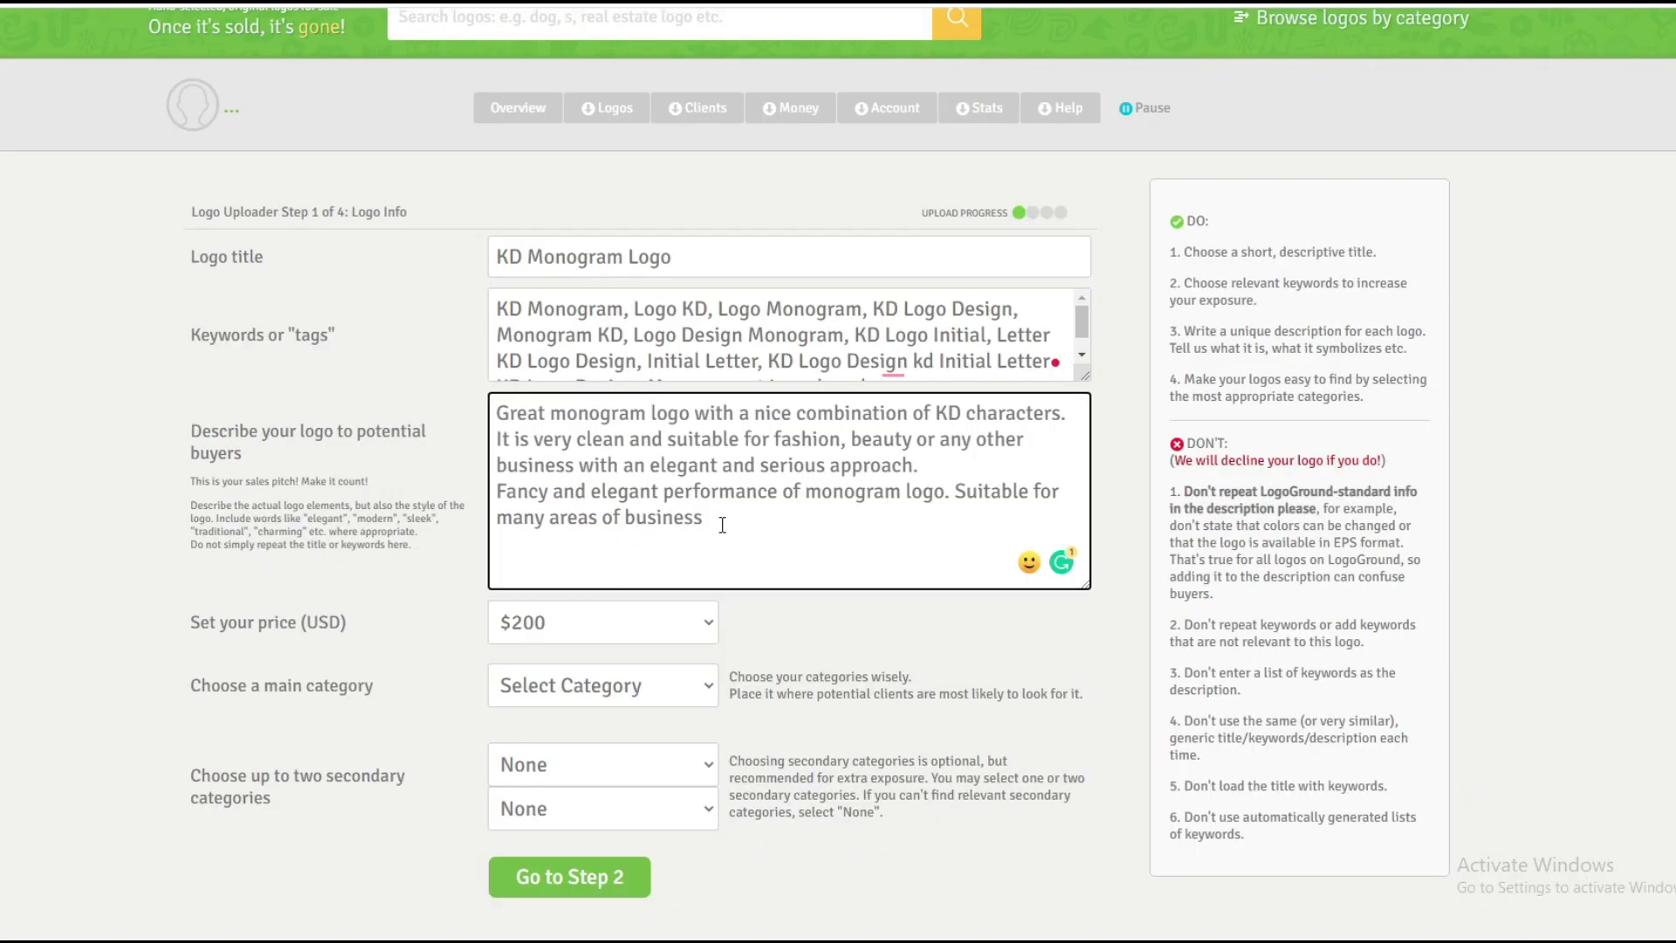
{"action": "scroll", "coordinate": [723, 525], "scroll_direction": "down", "scroll_amount": 2}
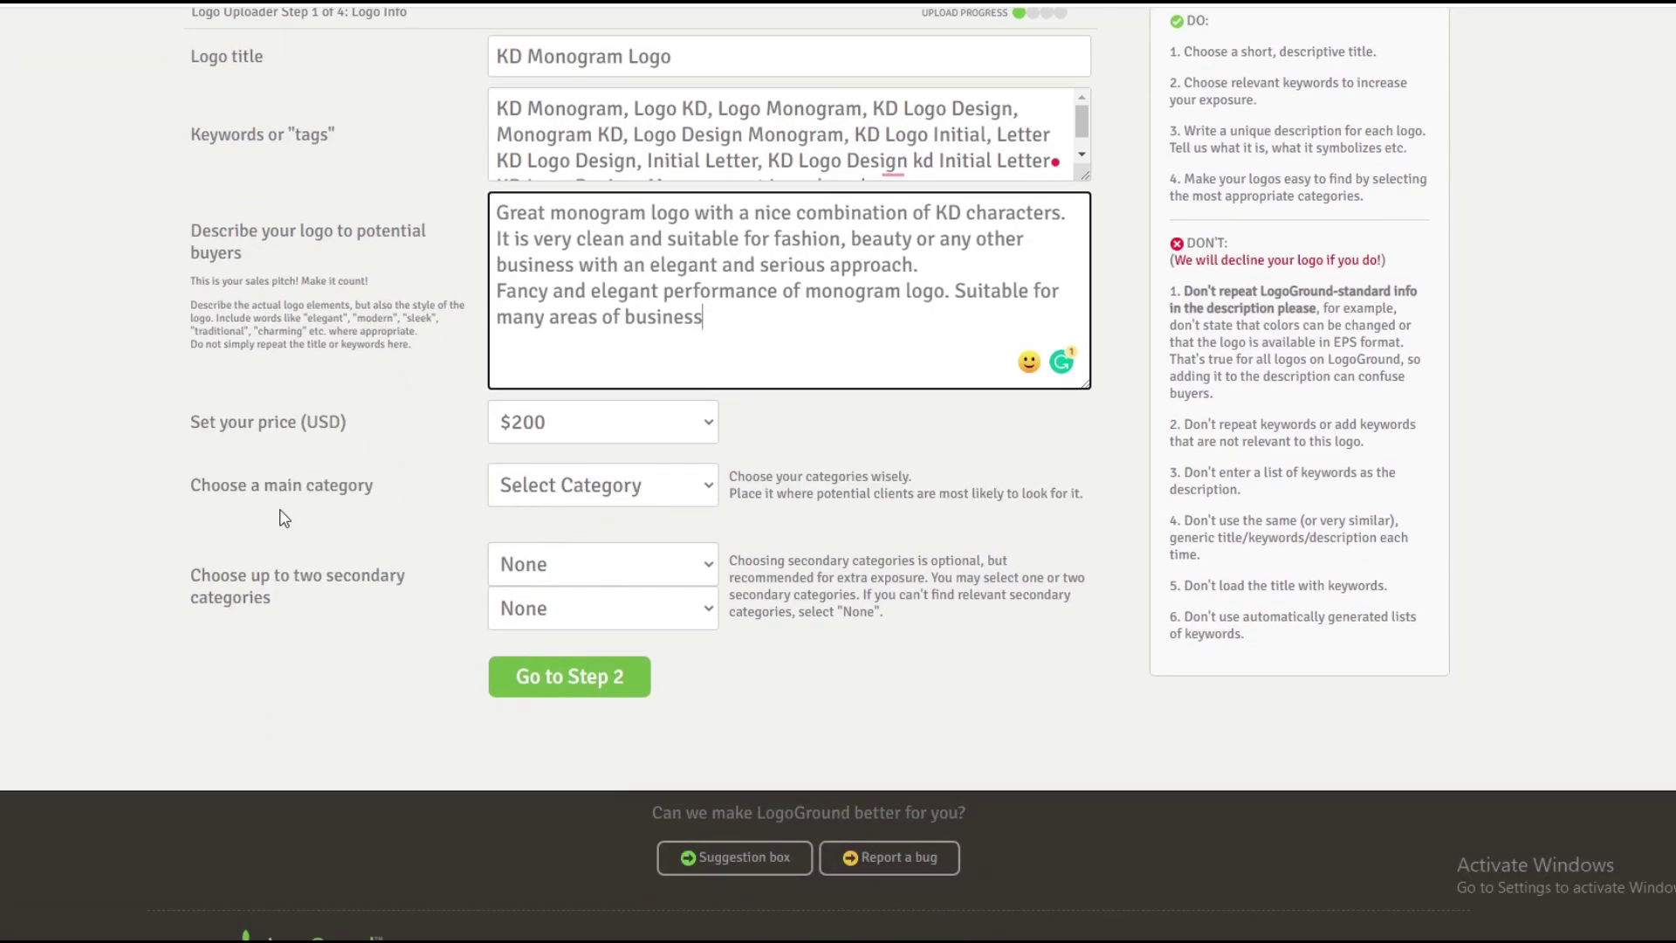
Make Letters & Typographic the main category
{"action": "left_click", "coordinate": [491, 494]}
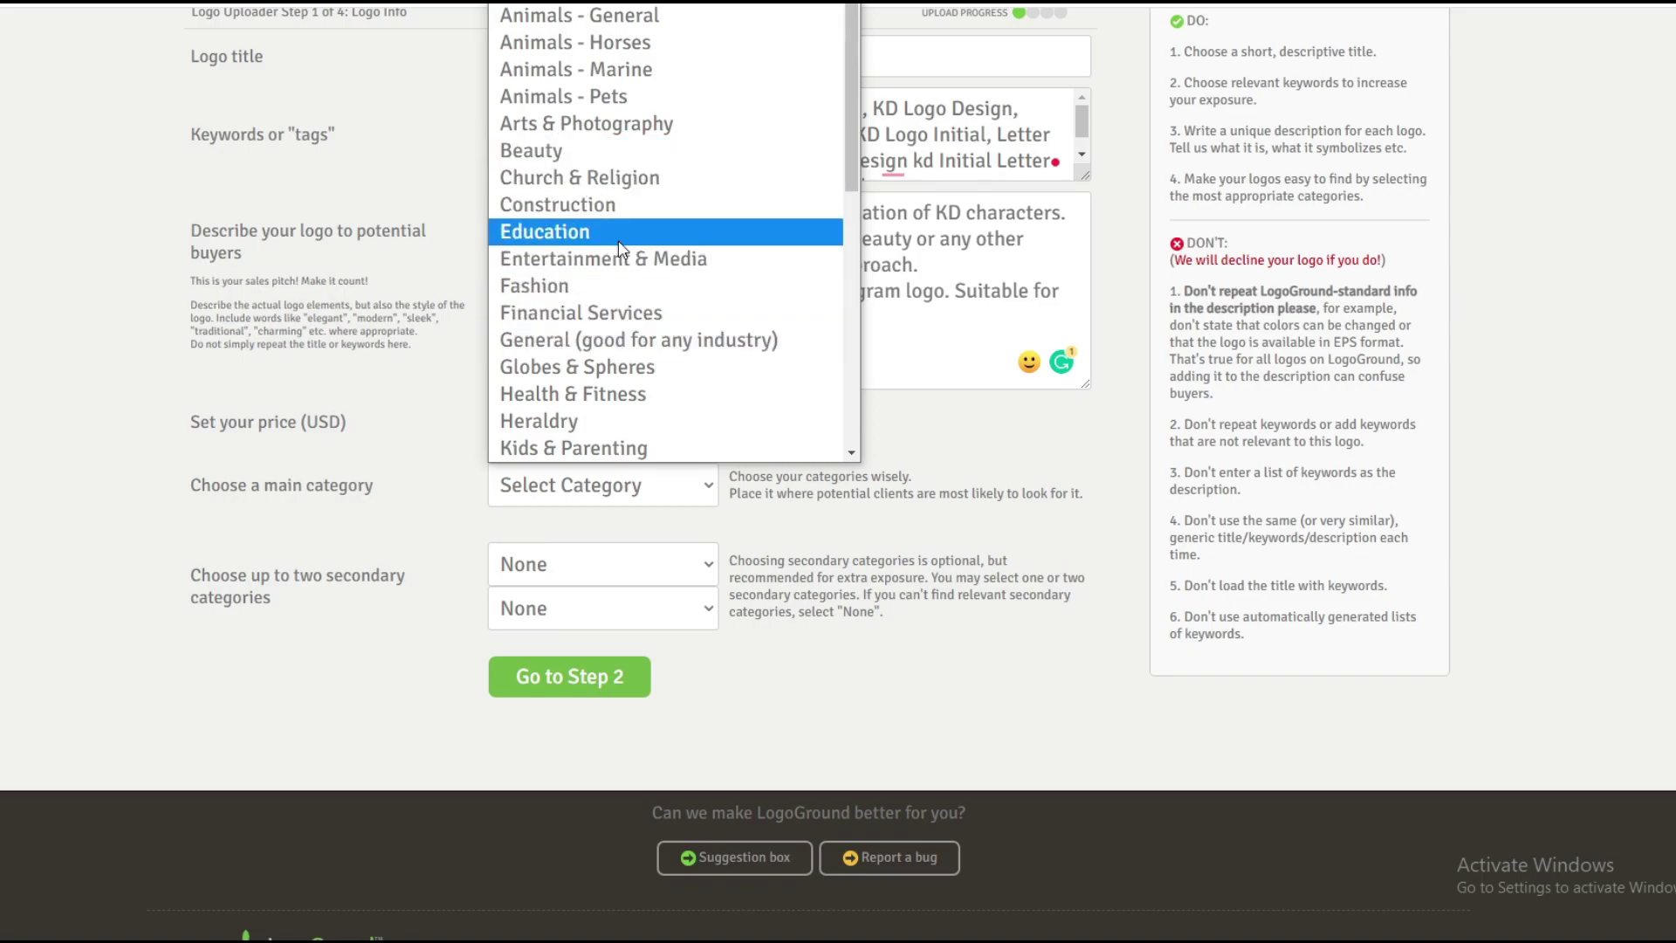
{"action": "scroll", "coordinate": [625, 323], "scroll_direction": "down", "scroll_amount": 2}
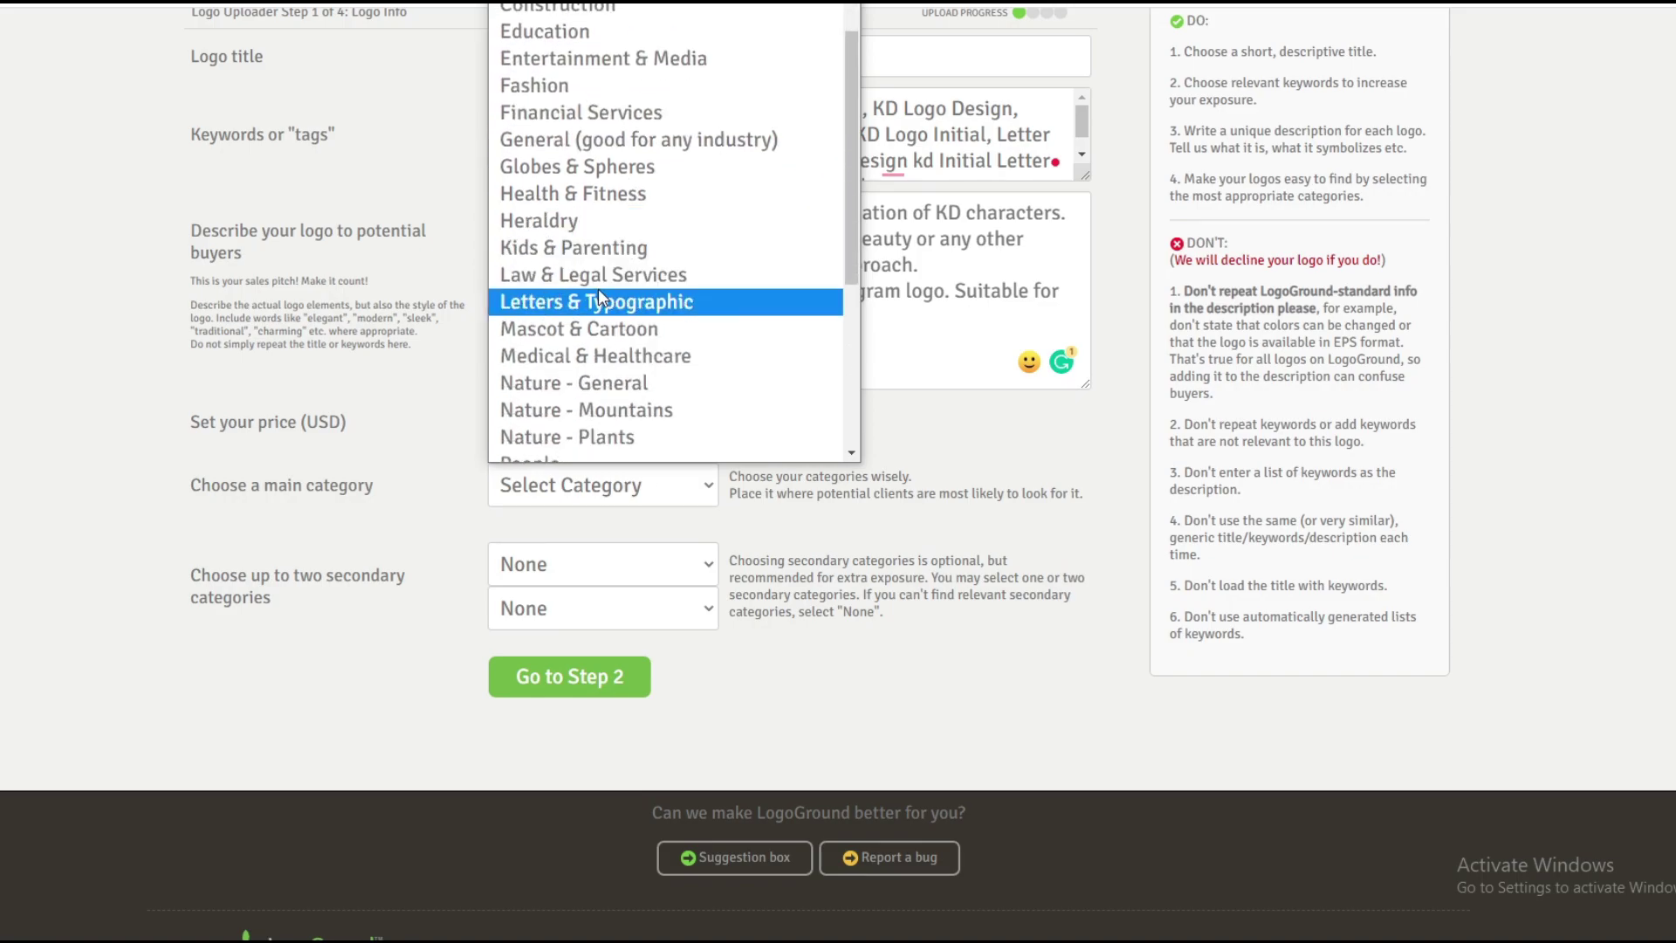
{"action": "left_click", "coordinate": [599, 302]}
{"action": "scroll", "coordinate": [576, 528], "scroll_direction": "down", "scroll_amount": 1}
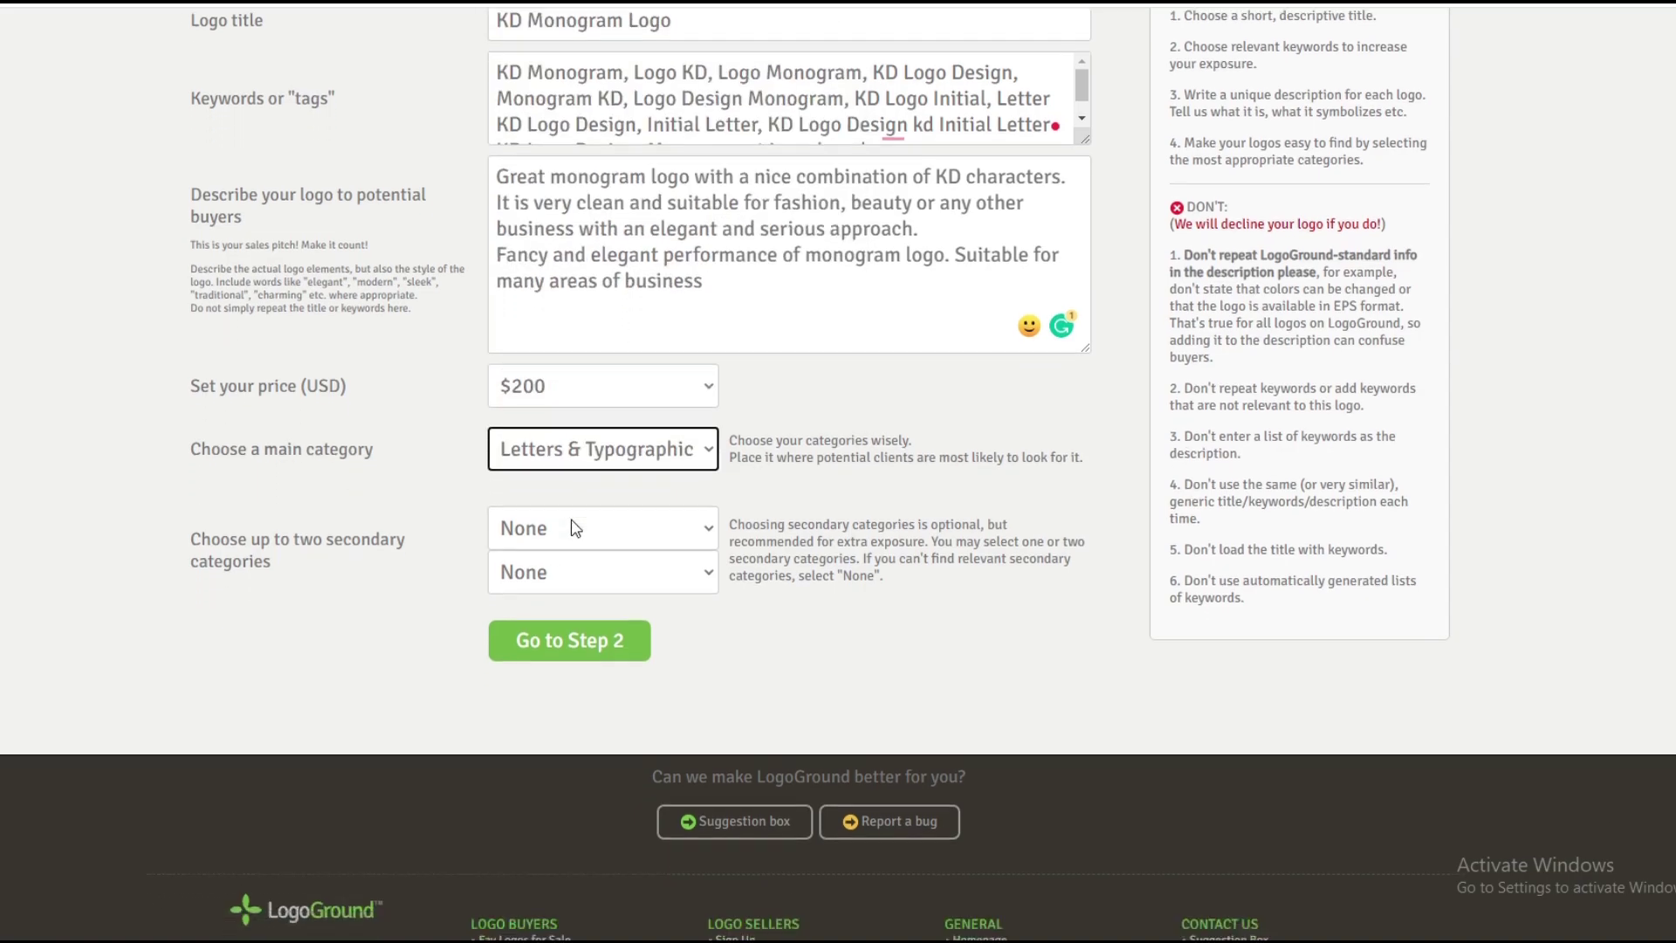
{"action": "scroll", "coordinate": [576, 527], "scroll_direction": "down", "scroll_amount": 1}
Set the two secondary categories to Letters & Typographic and Abstract
{"action": "left_click", "coordinate": [569, 472]}
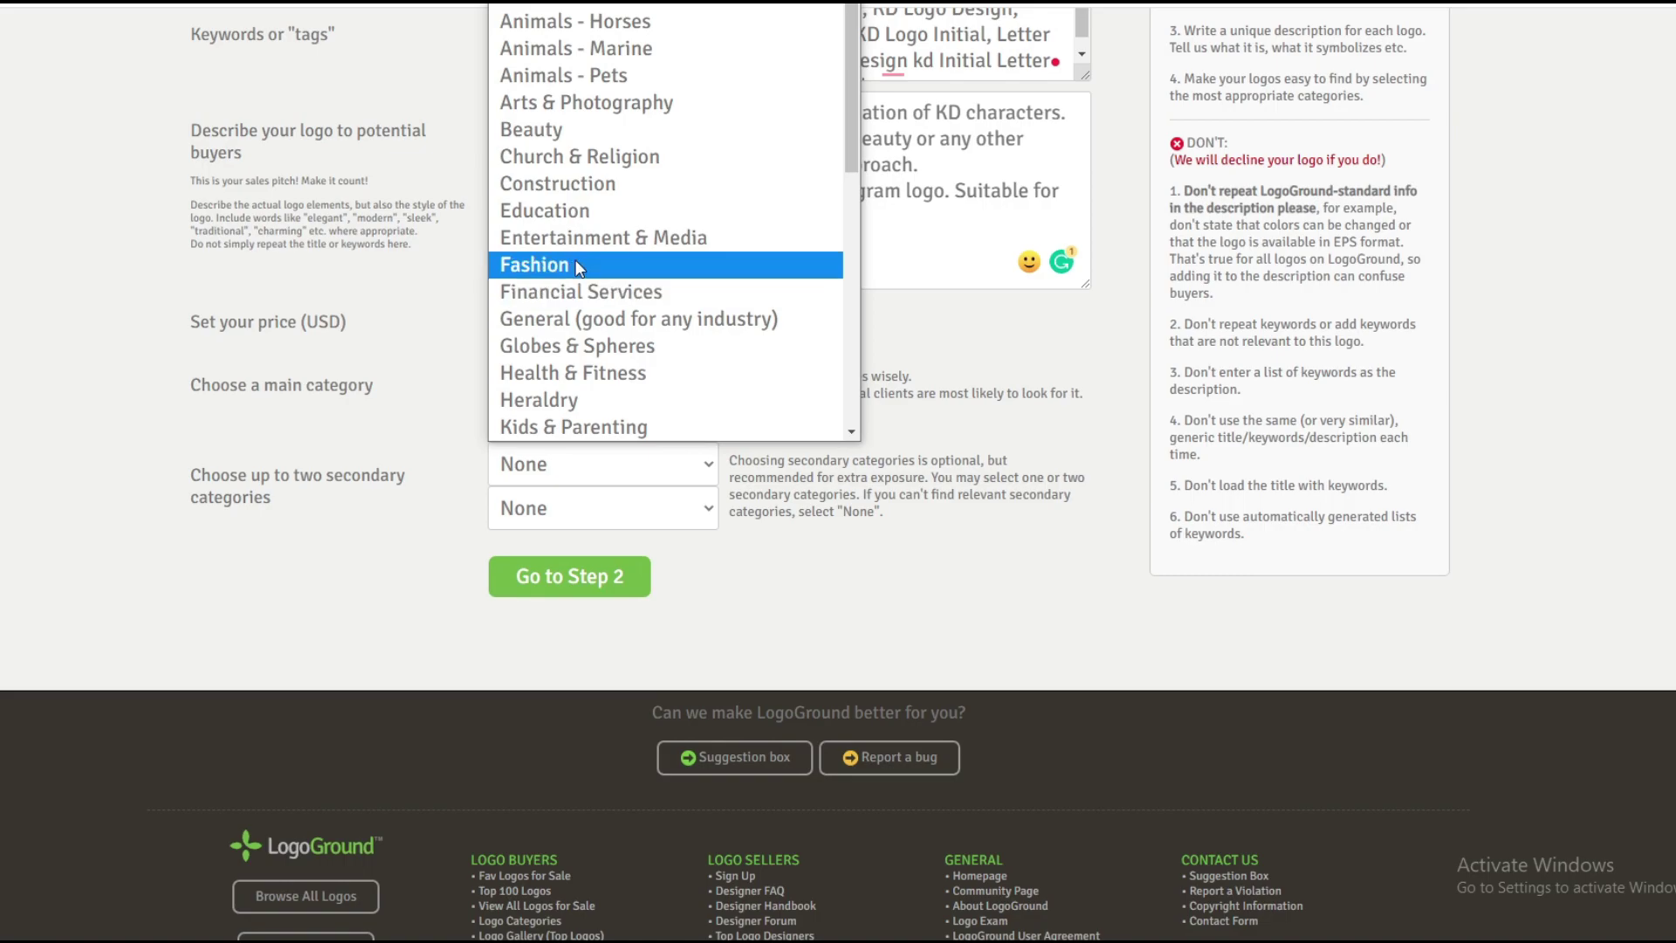
{"action": "scroll", "coordinate": [609, 154], "scroll_direction": "down", "scroll_amount": 4}
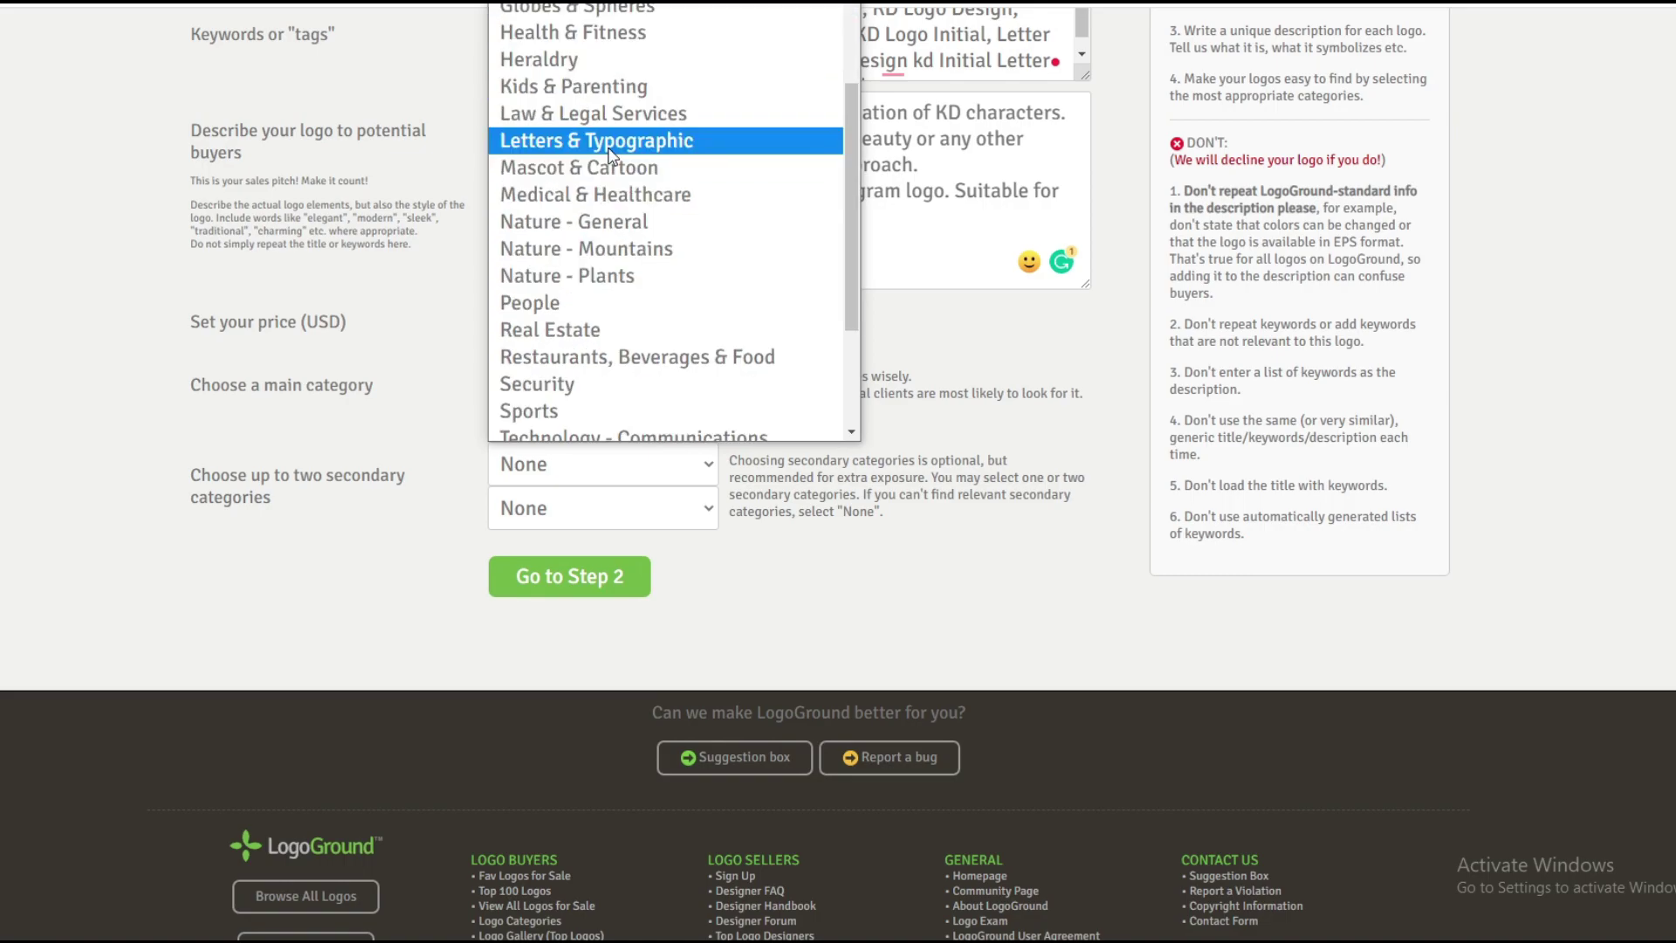
{"action": "left_click", "coordinate": [610, 155]}
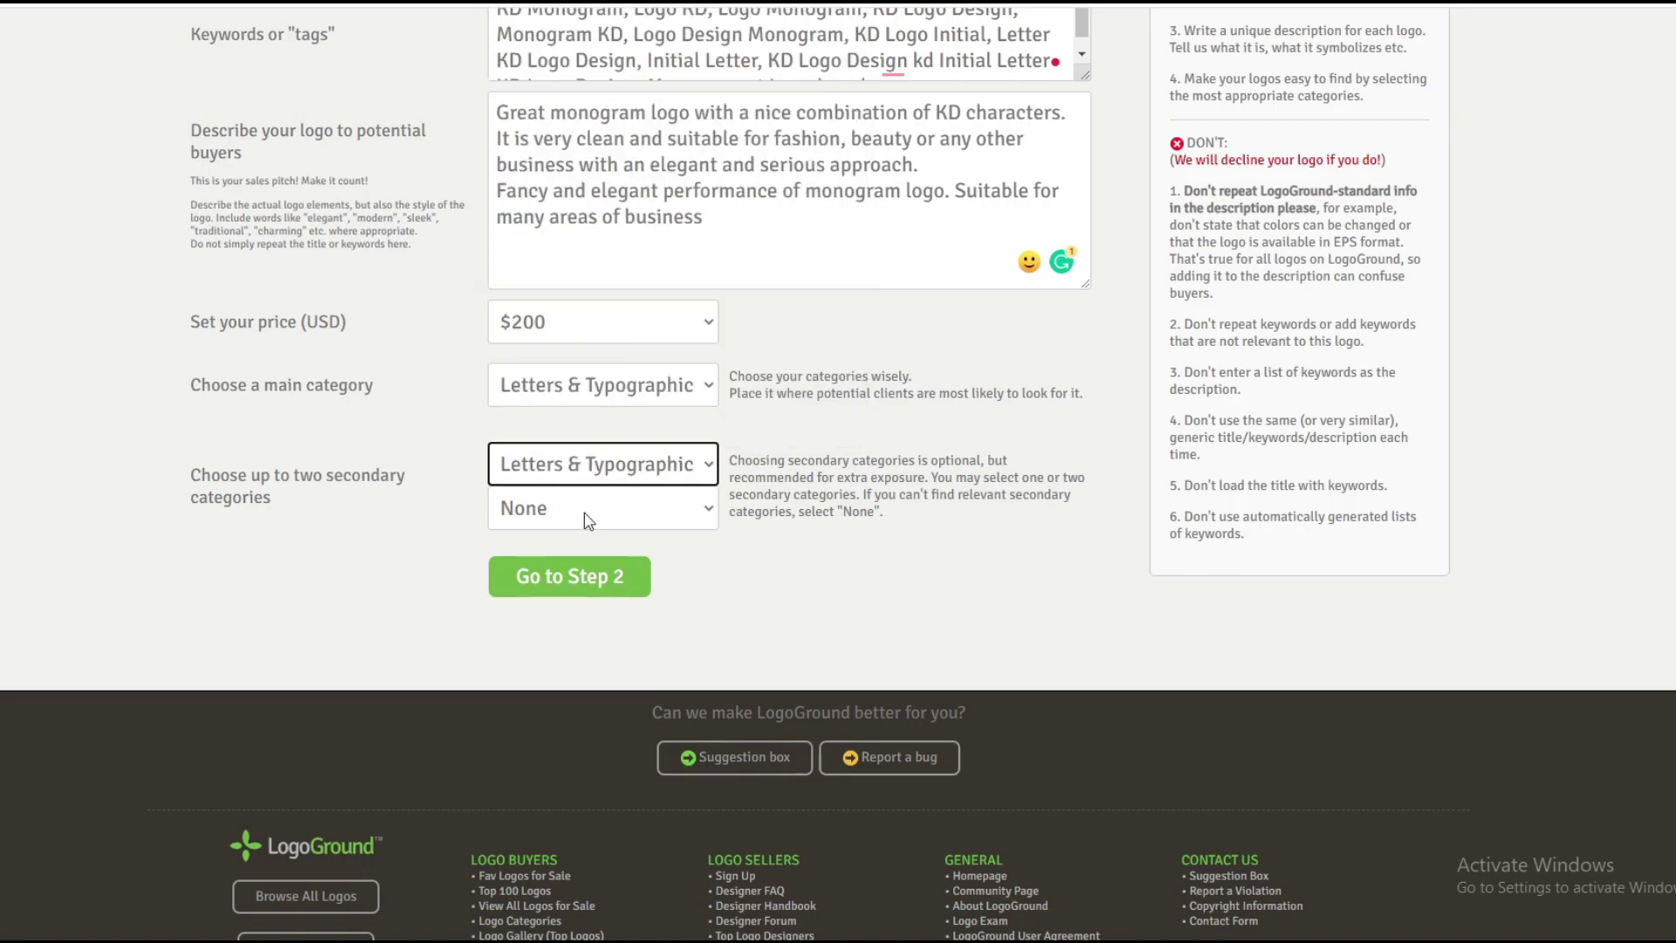
{"action": "scroll", "coordinate": [587, 516], "scroll_direction": "down", "scroll_amount": 3}
{"action": "left_click", "coordinate": [572, 312]}
{"action": "scroll", "coordinate": [583, 496], "scroll_direction": "down", "scroll_amount": 5}
{"action": "scroll", "coordinate": [581, 499], "scroll_direction": "up", "scroll_amount": 10}
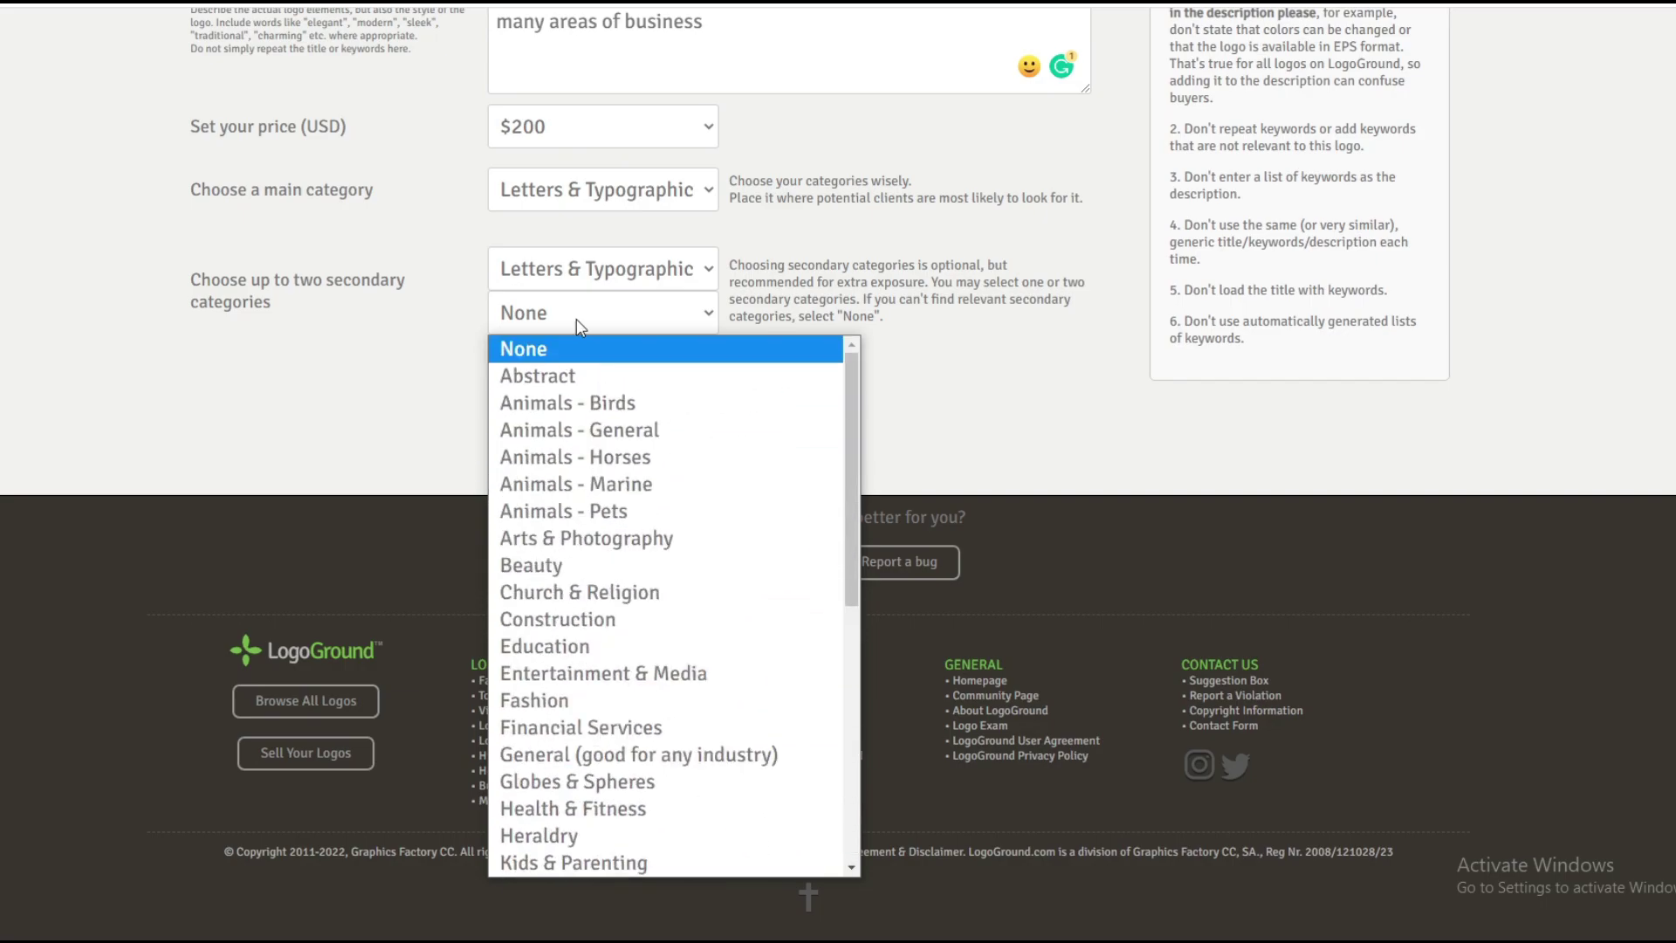
{"action": "left_click", "coordinate": [577, 376]}
{"action": "scroll", "coordinate": [540, 552], "scroll_direction": "up", "scroll_amount": 7}
{"action": "scroll", "coordinate": [539, 552], "scroll_direction": "down", "scroll_amount": 2}
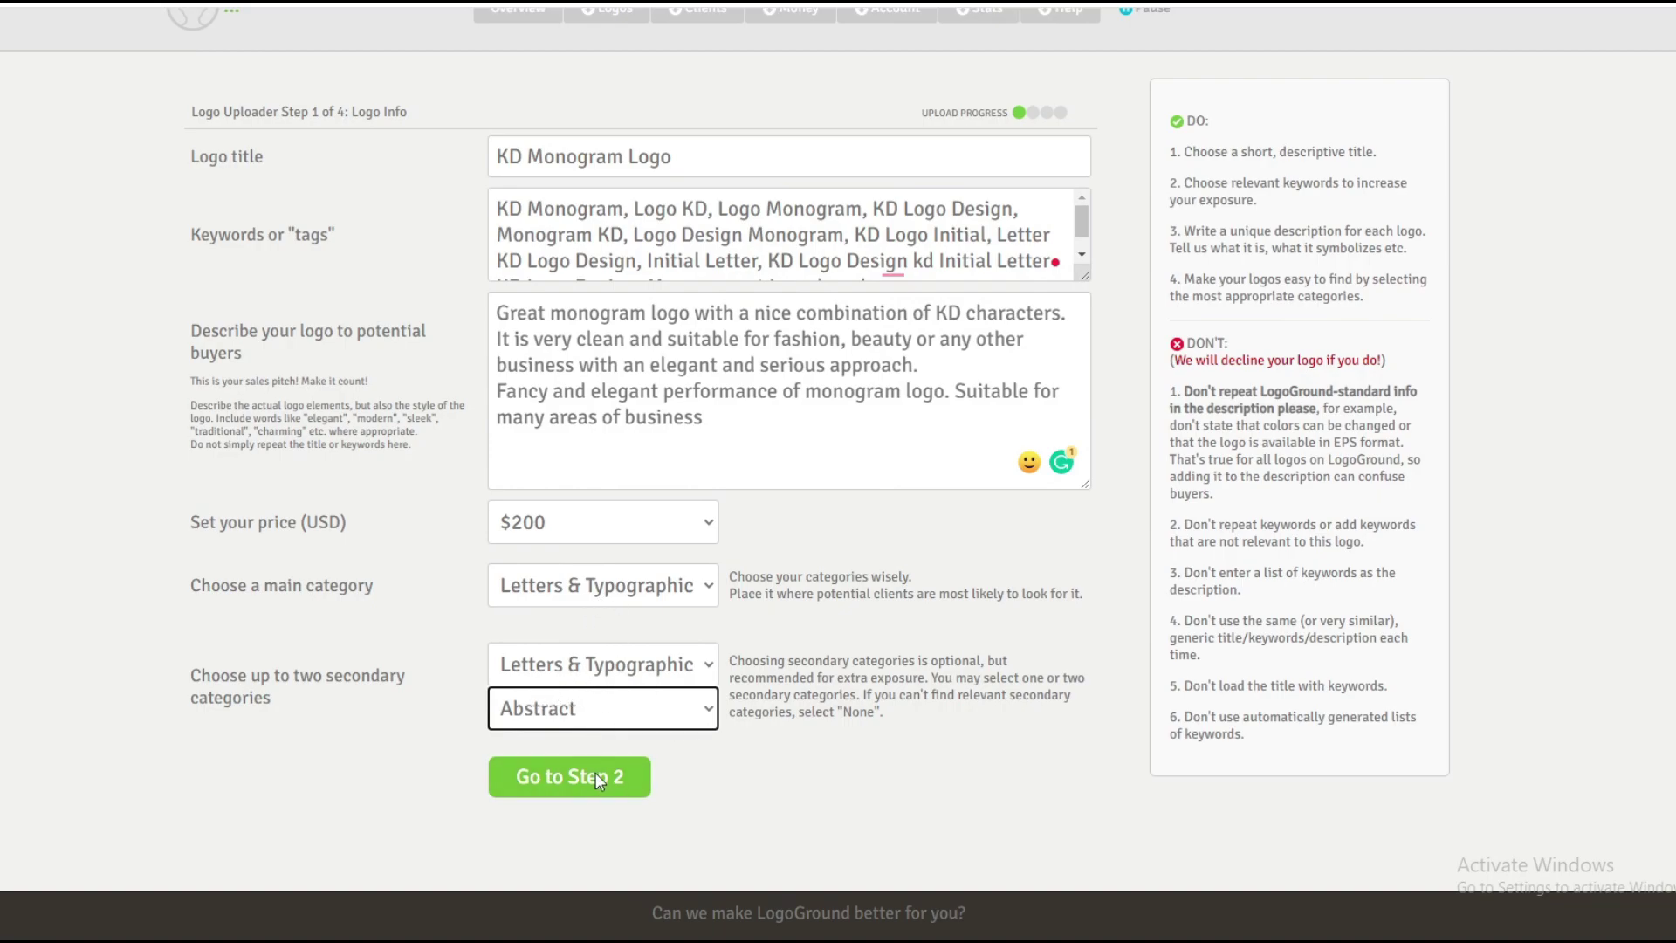
{"action": "scroll", "coordinate": [595, 772], "scroll_direction": "up", "scroll_amount": 2}
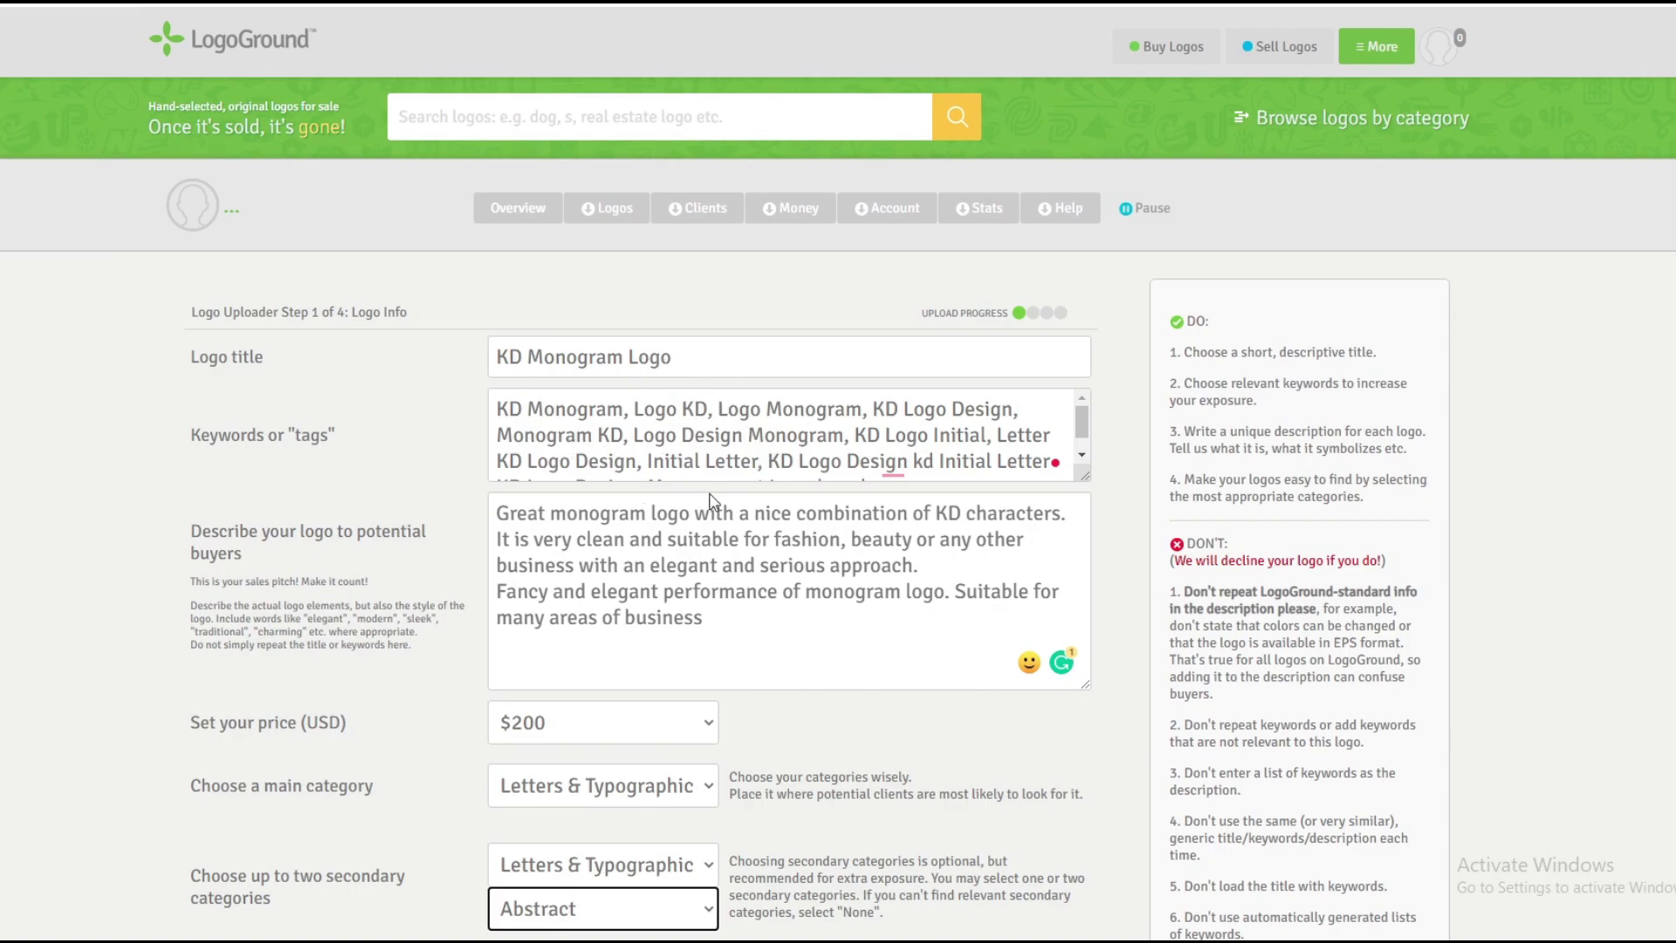
{"action": "scroll", "coordinate": [655, 559], "scroll_direction": "down", "scroll_amount": 1}
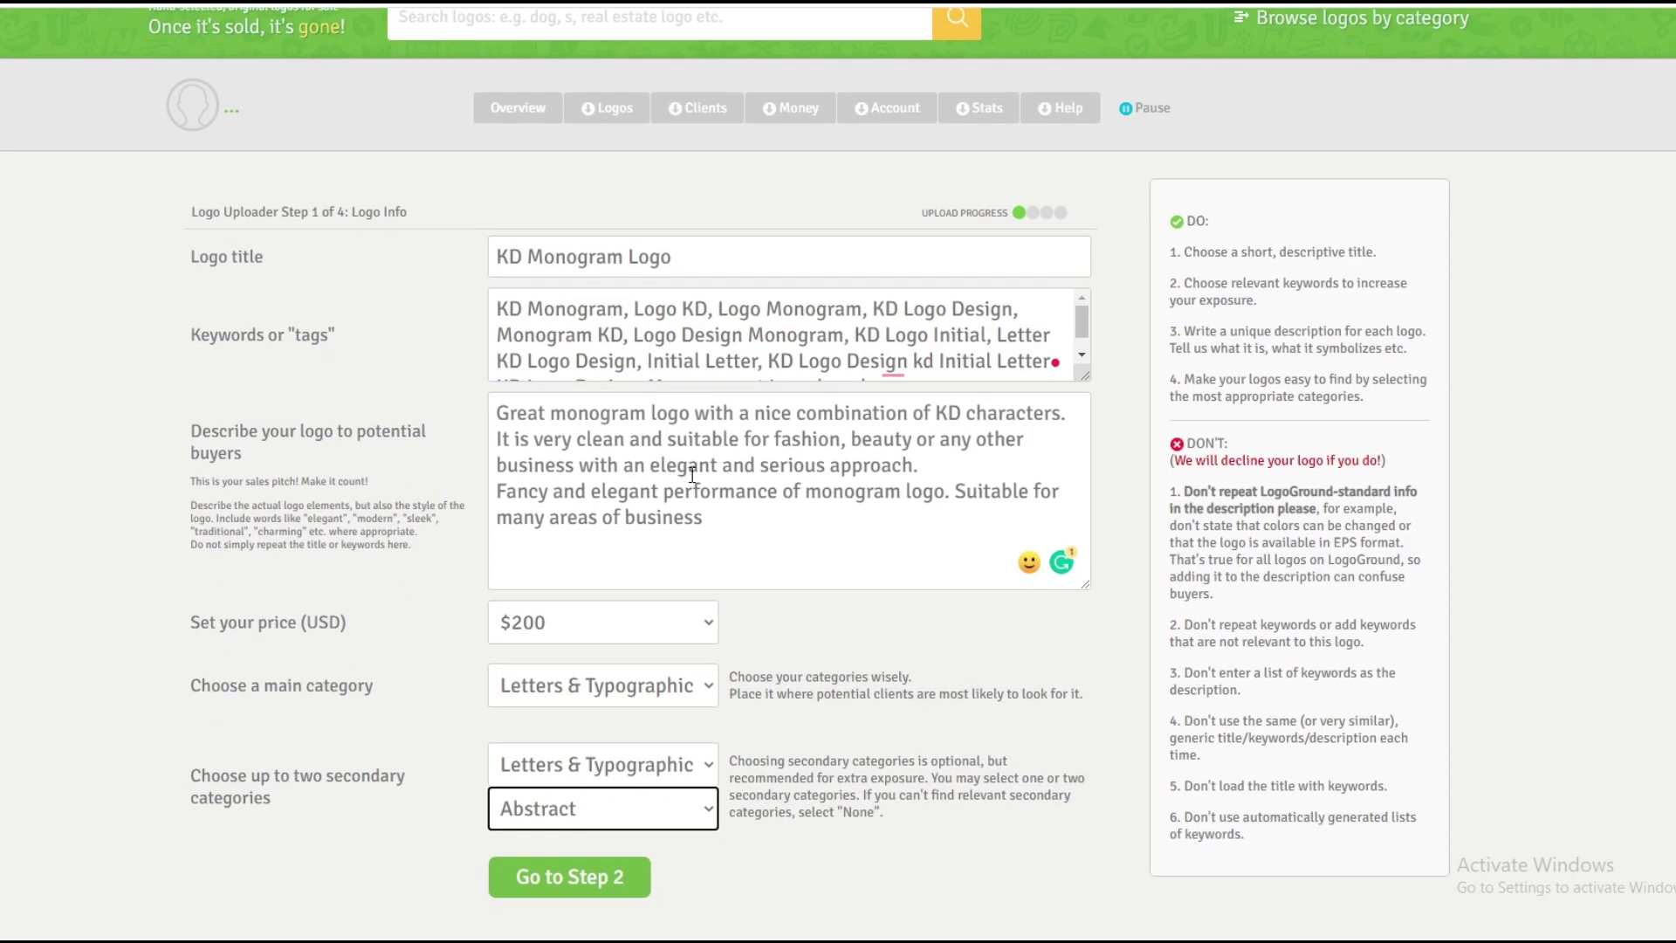
{"action": "scroll", "coordinate": [692, 474], "scroll_direction": "down", "scroll_amount": 2}
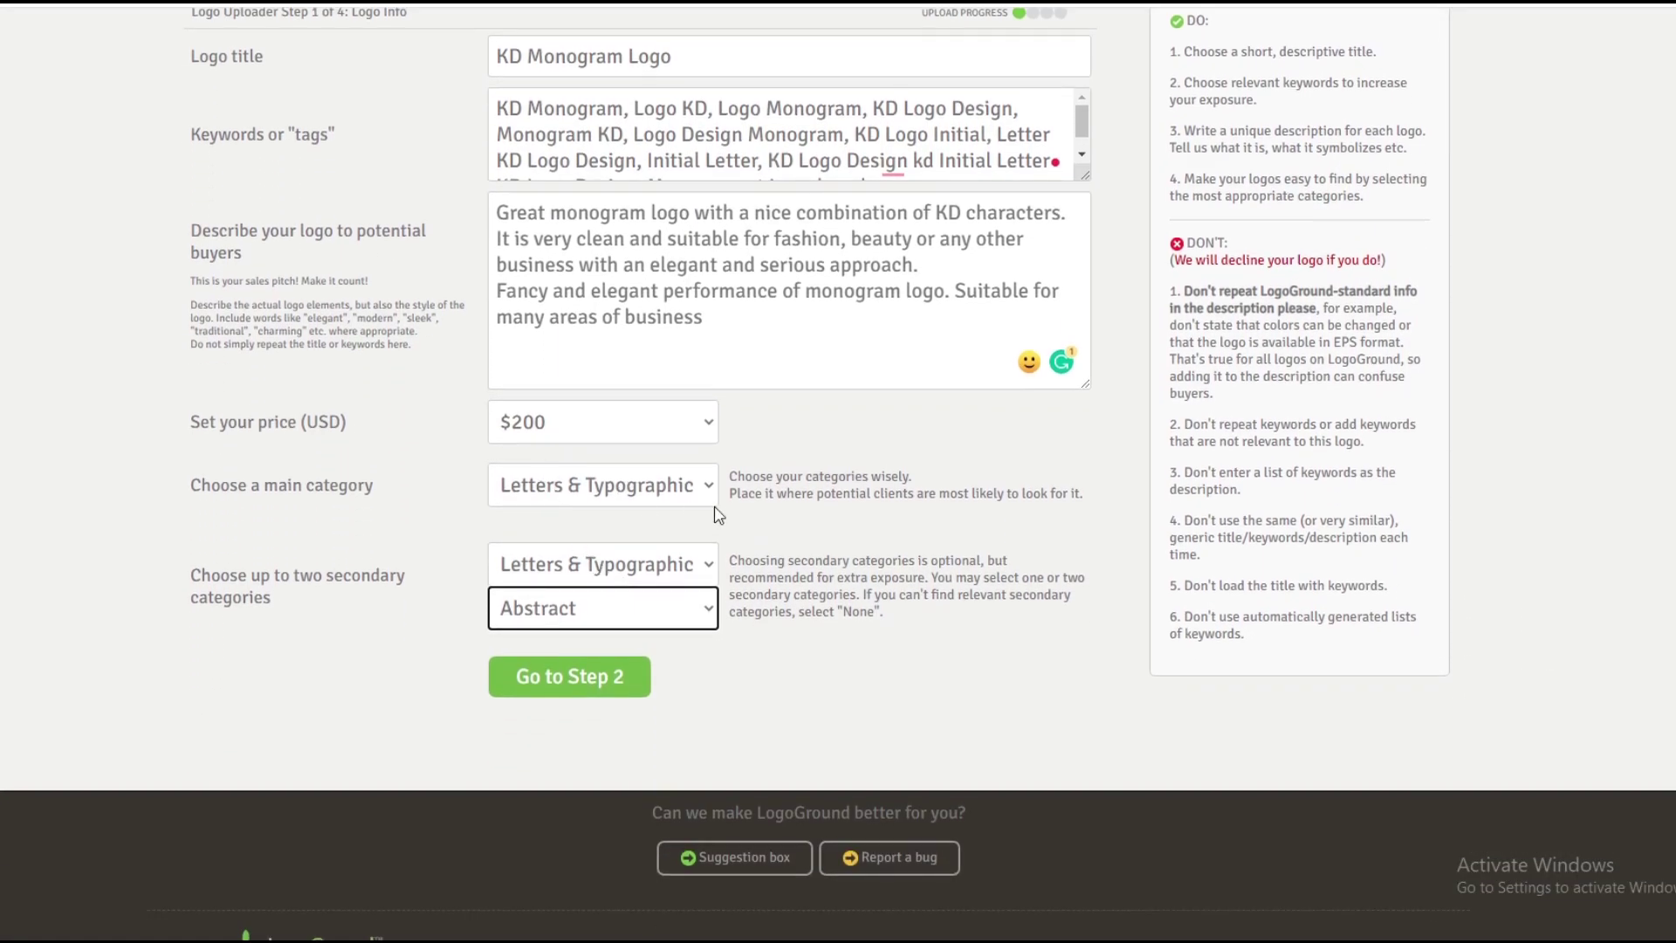
{"action": "scroll", "coordinate": [611, 606], "scroll_direction": "up", "scroll_amount": 3}
{"action": "scroll", "coordinate": [603, 628], "scroll_direction": "down", "scroll_amount": 3}
Go to Step 2 and review the eight JPG preview requirements
{"action": "left_click", "coordinate": [592, 688]}
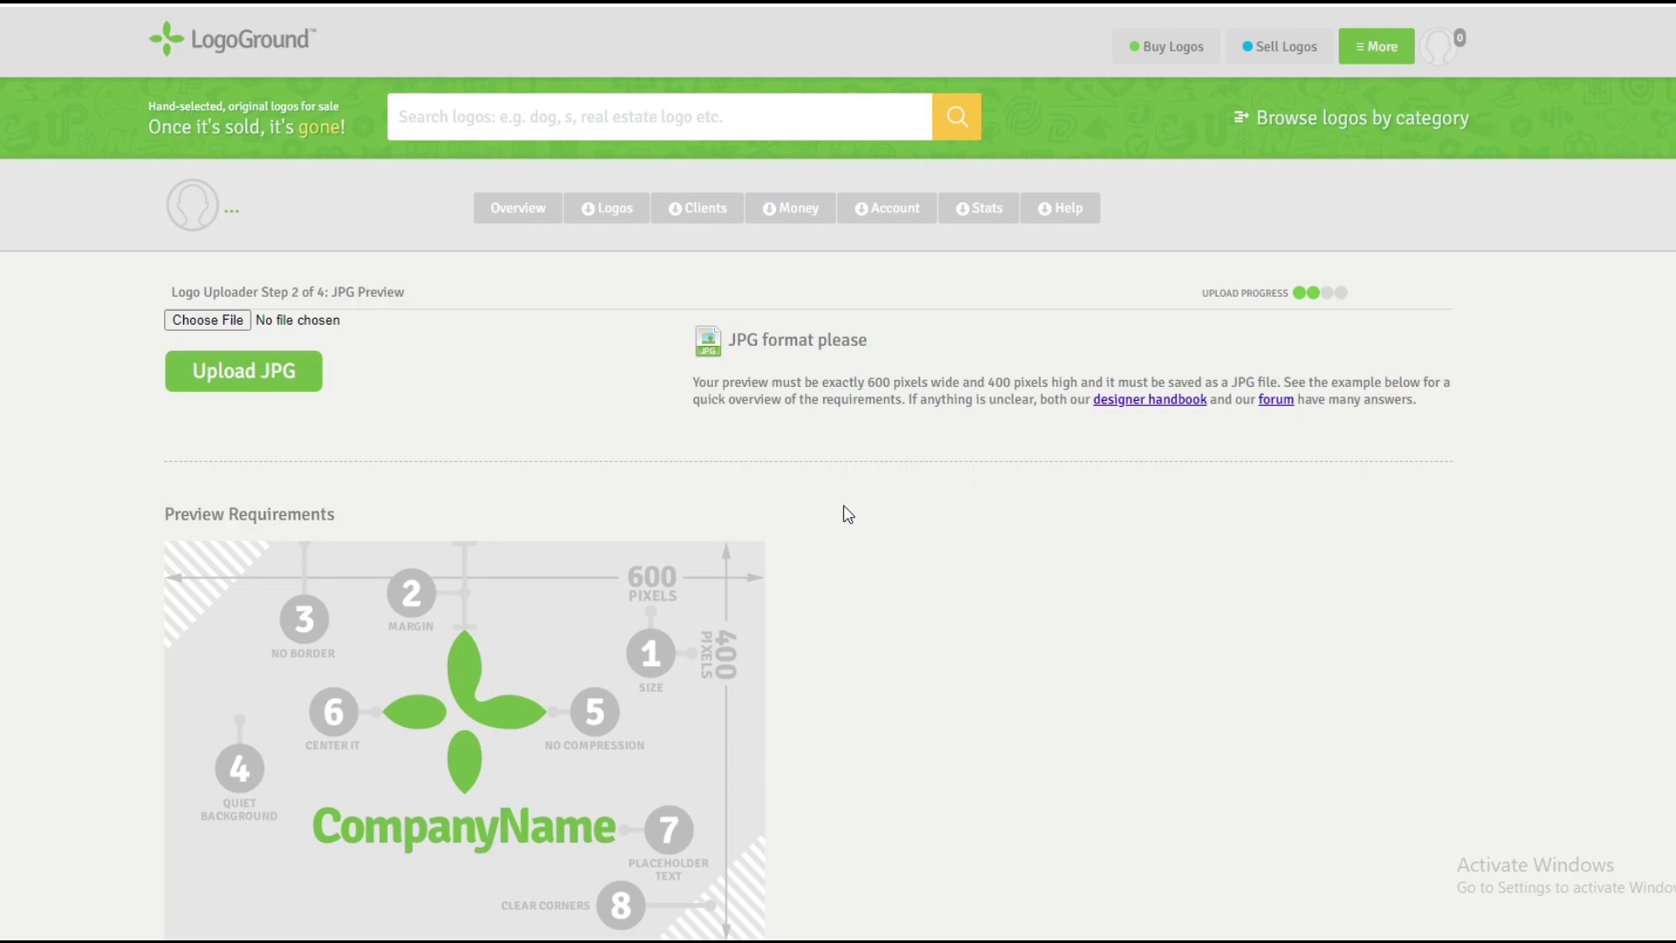
{"action": "scroll", "coordinate": [829, 524], "scroll_direction": "down", "scroll_amount": 2}
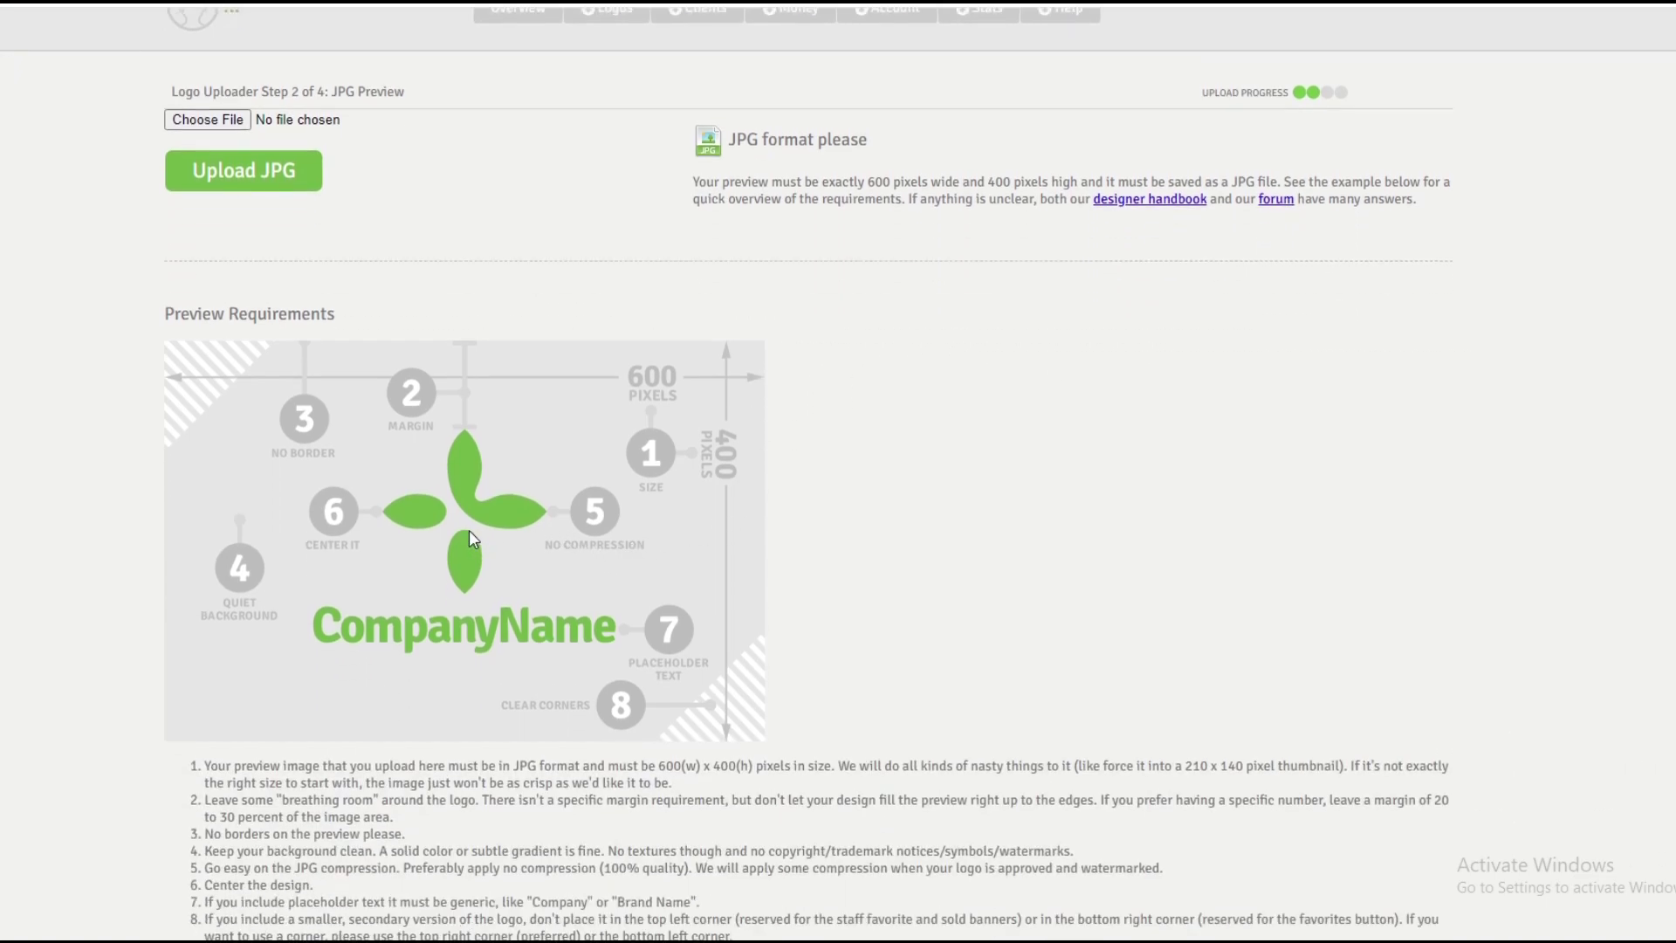
{"action": "scroll", "coordinate": [468, 531], "scroll_direction": "down", "scroll_amount": 1}
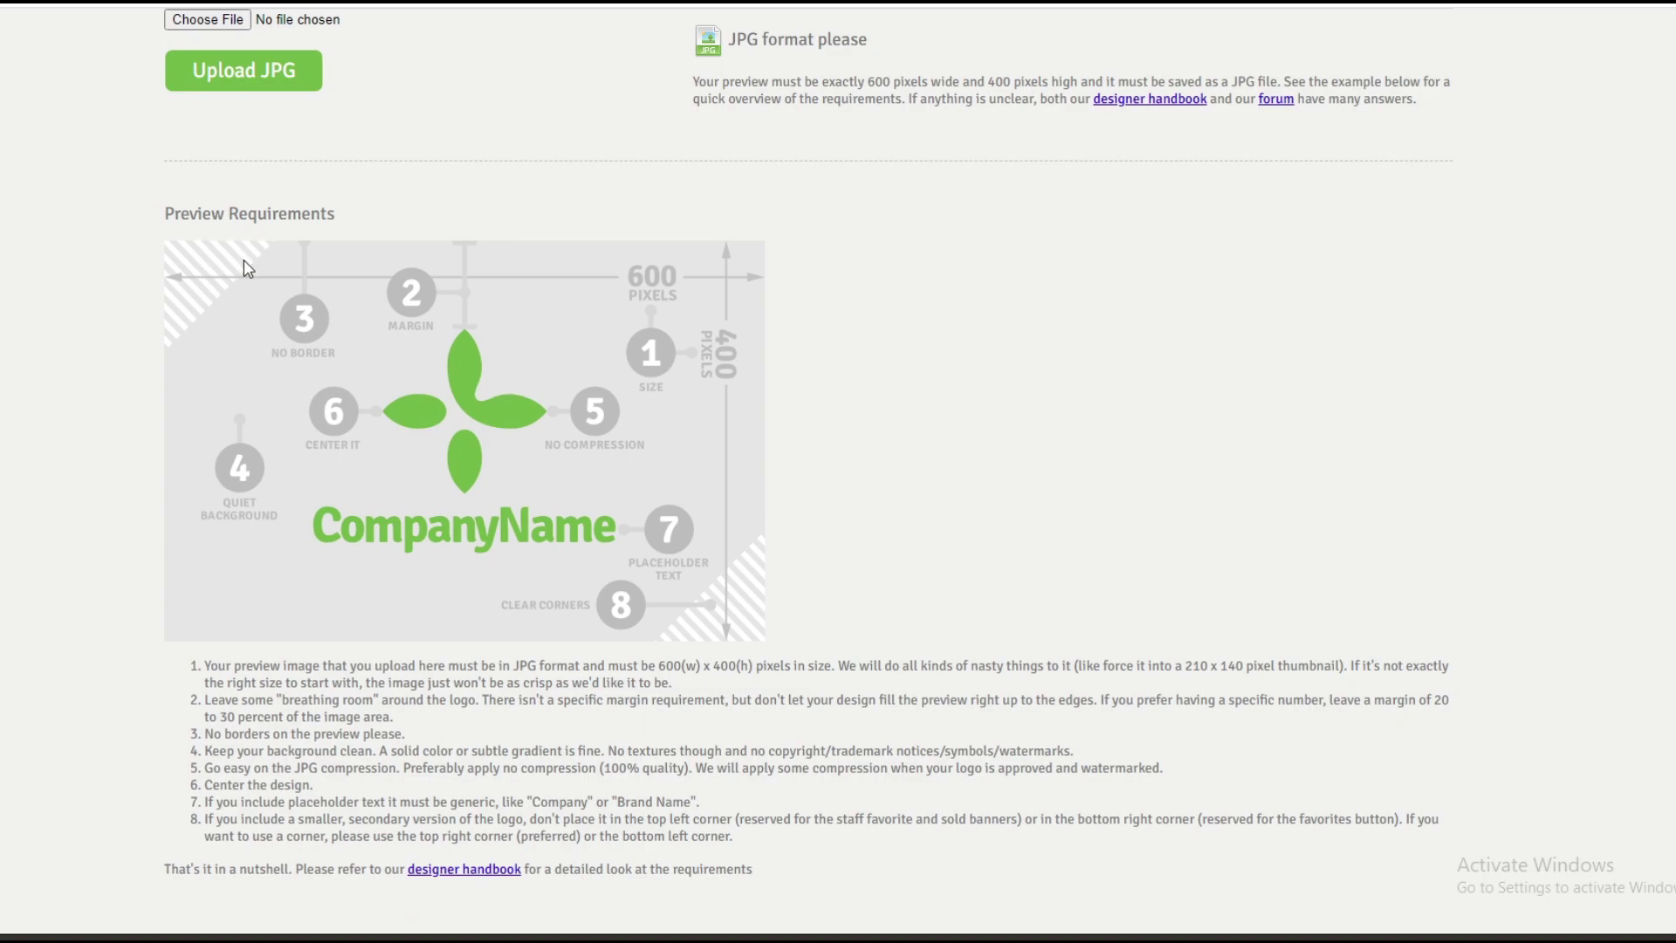
{"action": "scroll", "coordinate": [126, 467], "scroll_direction": "down", "scroll_amount": 2}
{"action": "left_click_drag", "start_coordinate": [179, 471], "coordinate": [825, 663]}
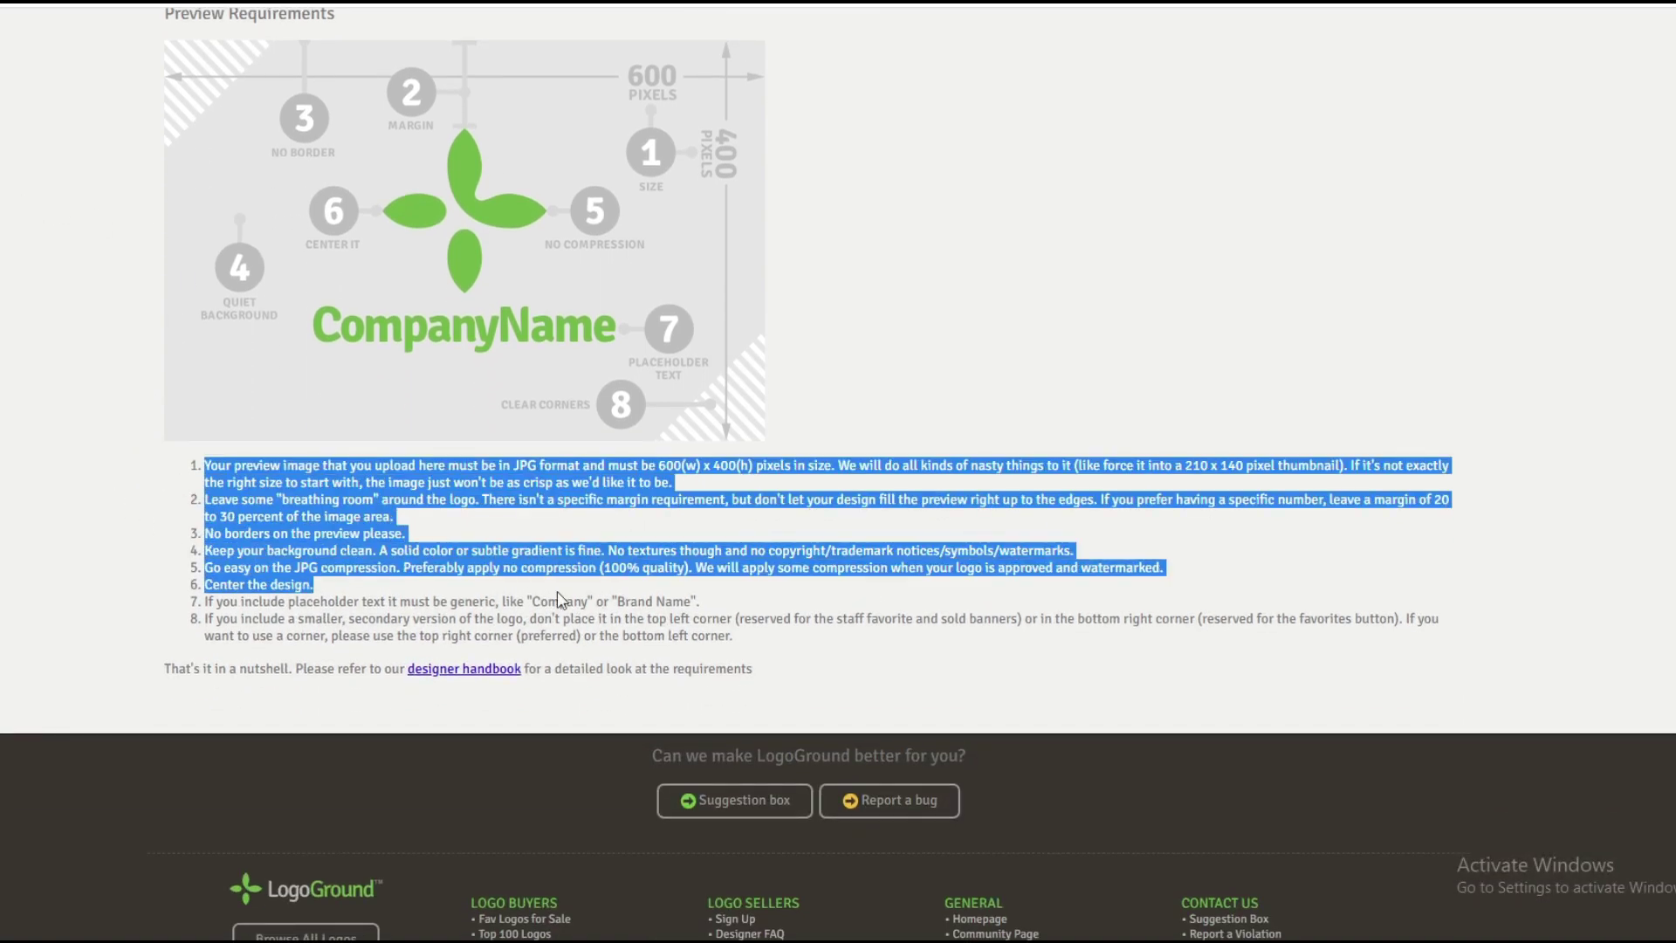
{"action": "left_click", "coordinate": [825, 664]}
{"action": "scroll", "coordinate": [742, 612], "scroll_direction": "up", "scroll_amount": 2}
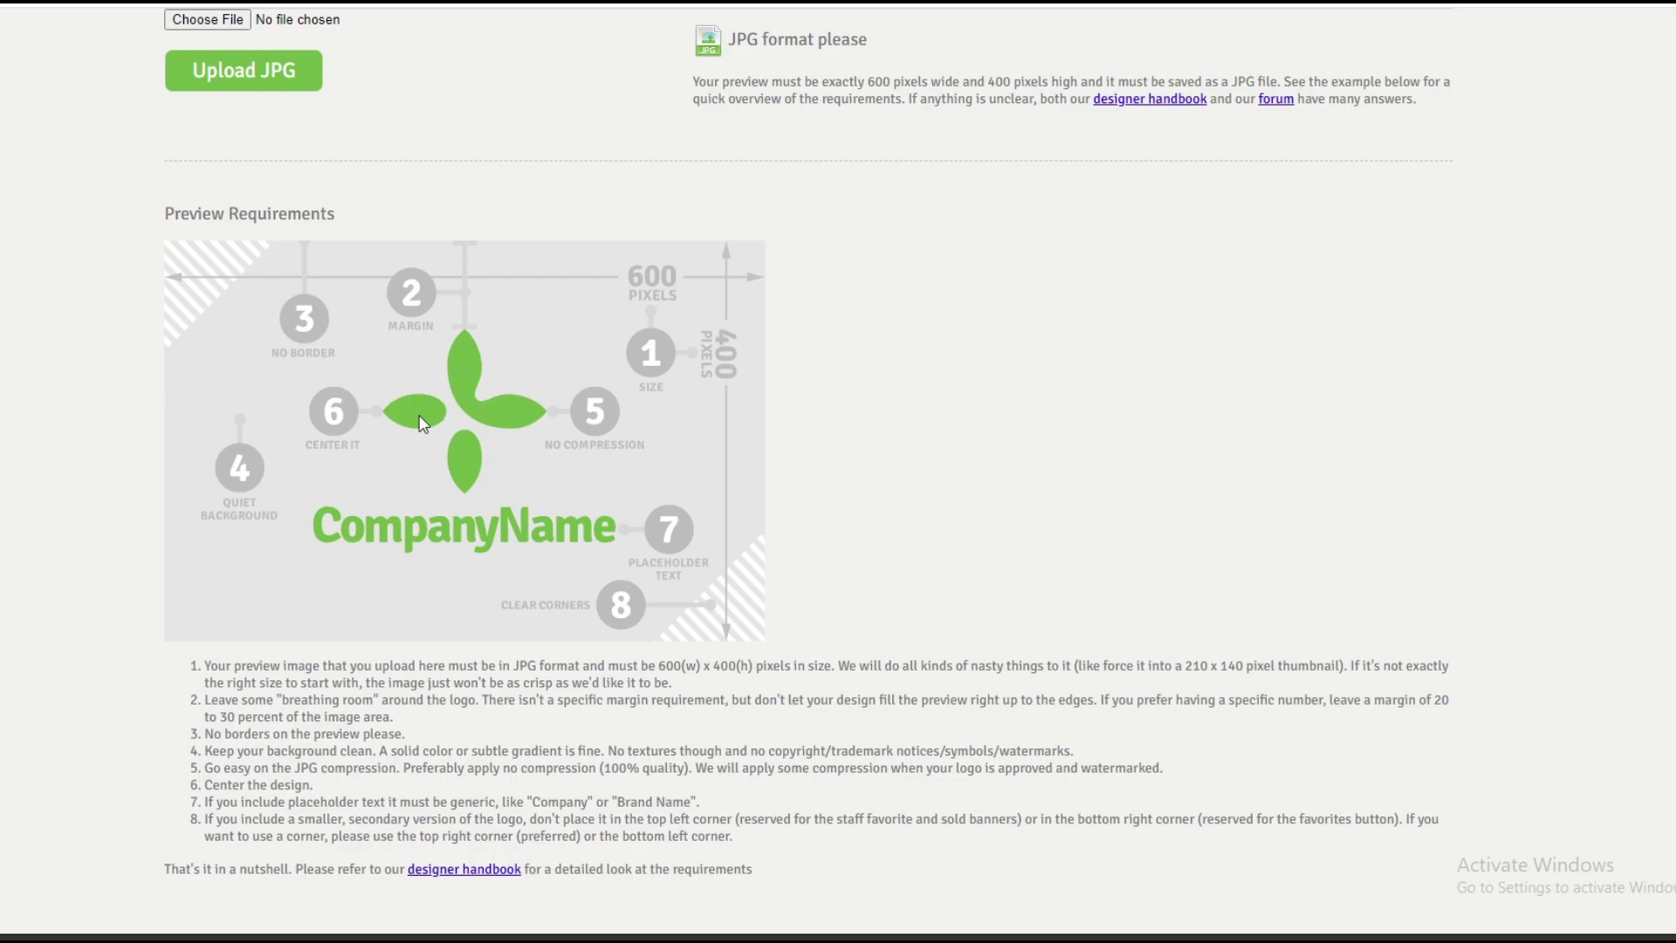
{"action": "scroll", "coordinate": [596, 461], "scroll_direction": "up", "scroll_amount": 1}
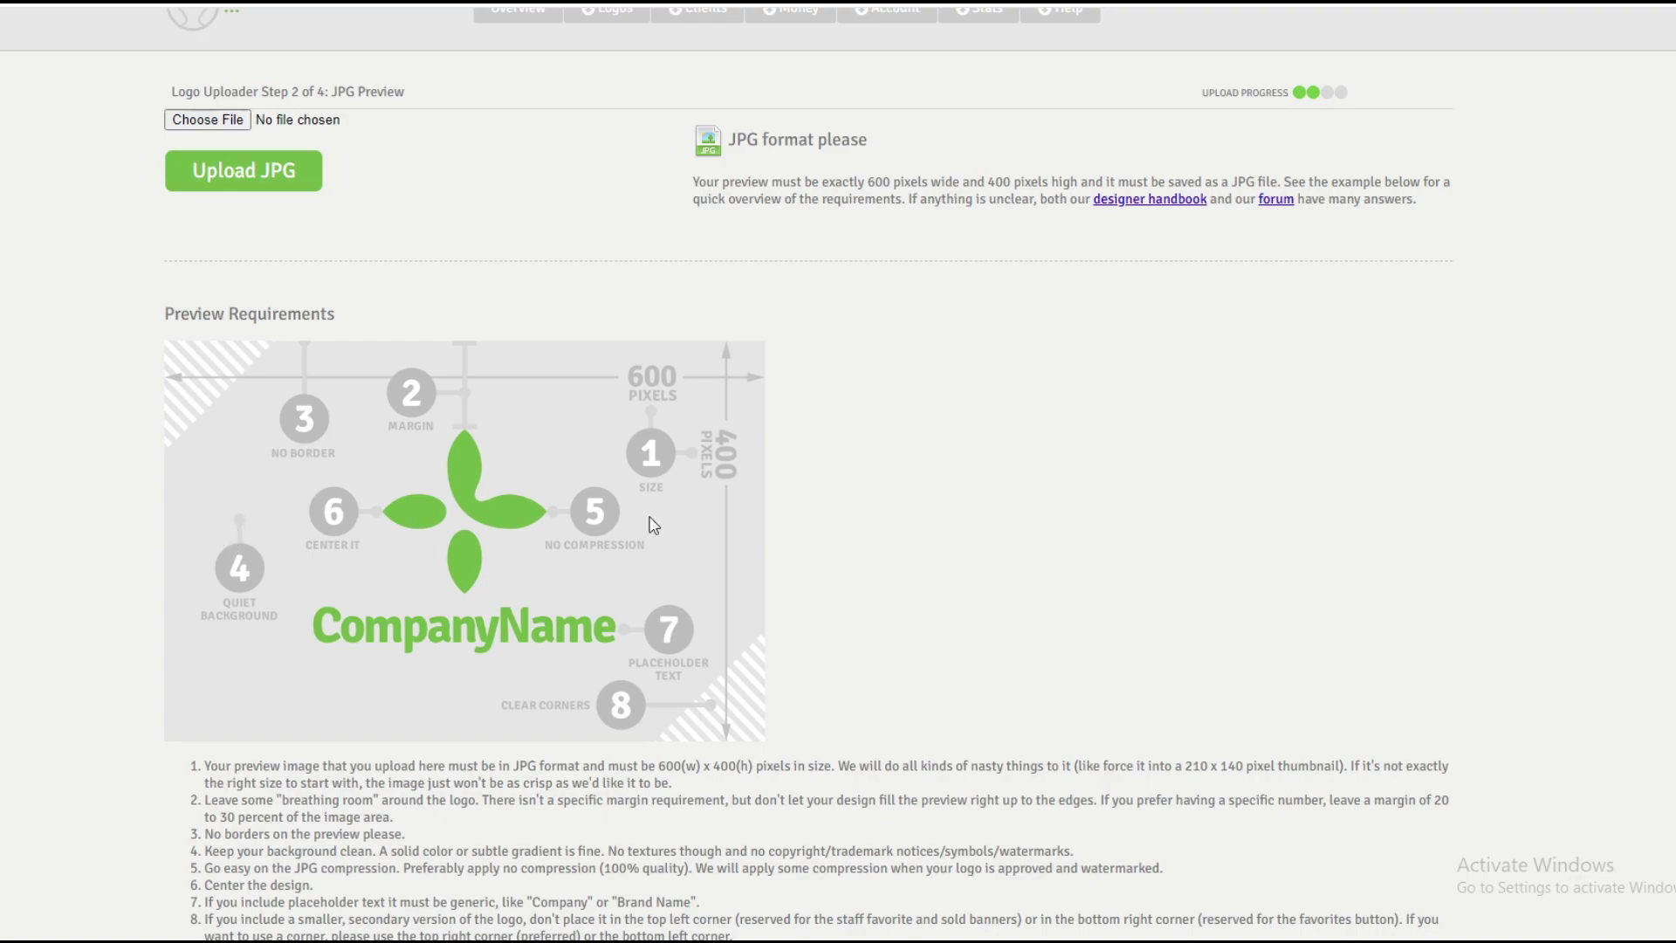
{"action": "scroll", "coordinate": [609, 529], "scroll_direction": "up", "scroll_amount": 2}
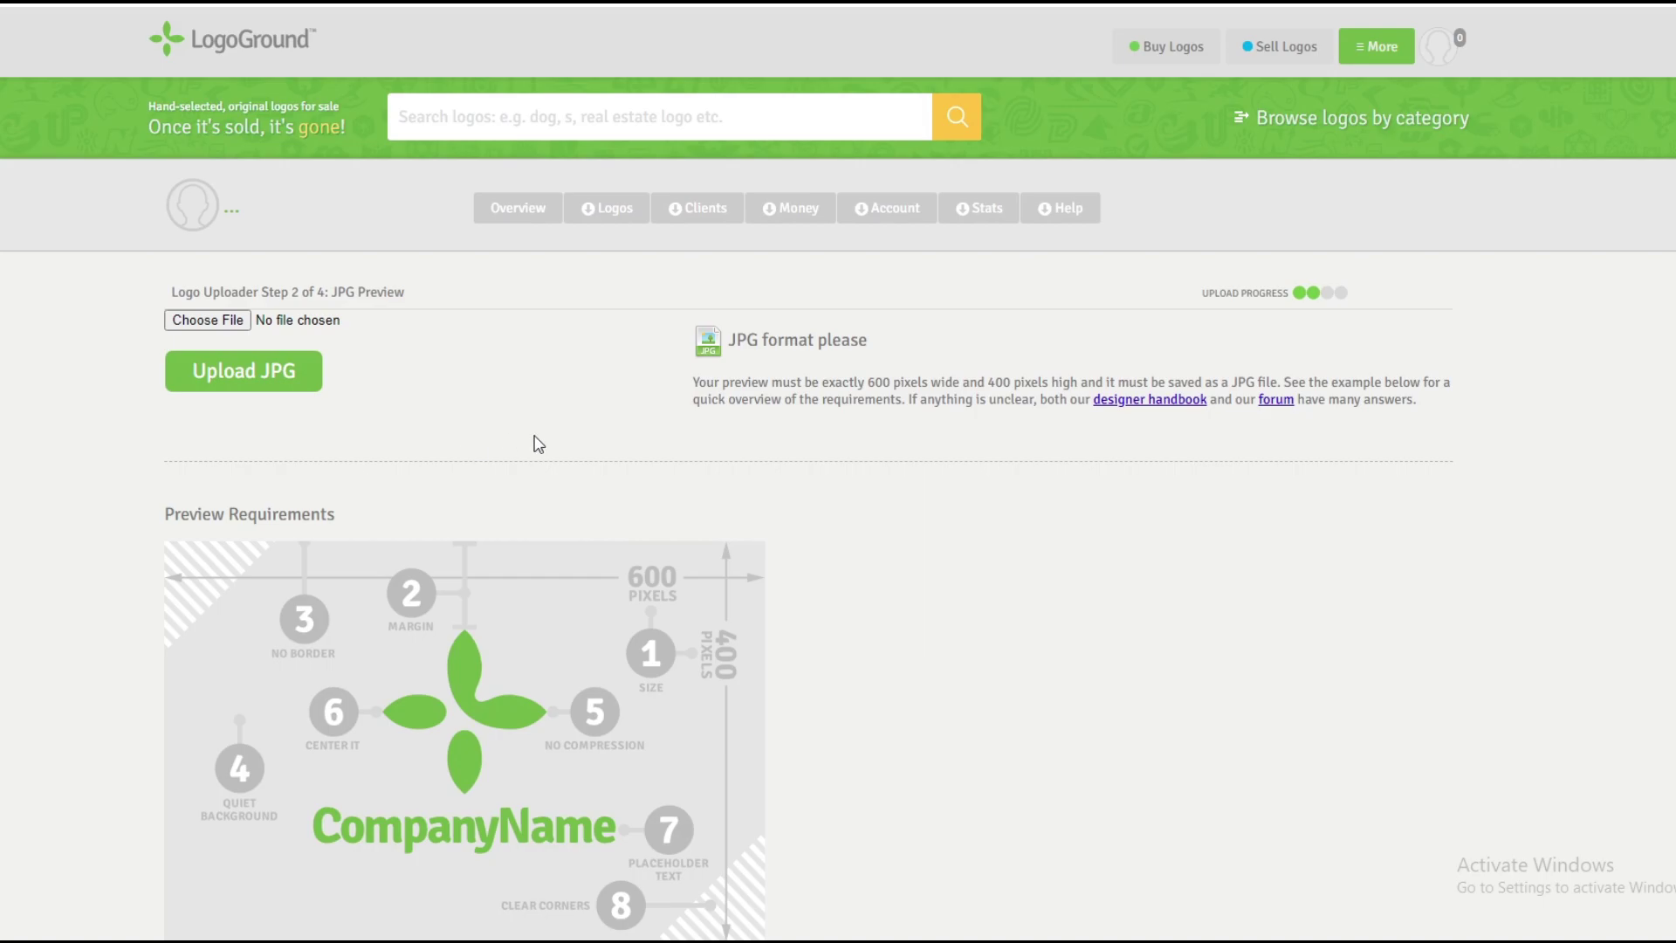
{"action": "scroll", "coordinate": [292, 381], "scroll_direction": "down", "scroll_amount": 1}
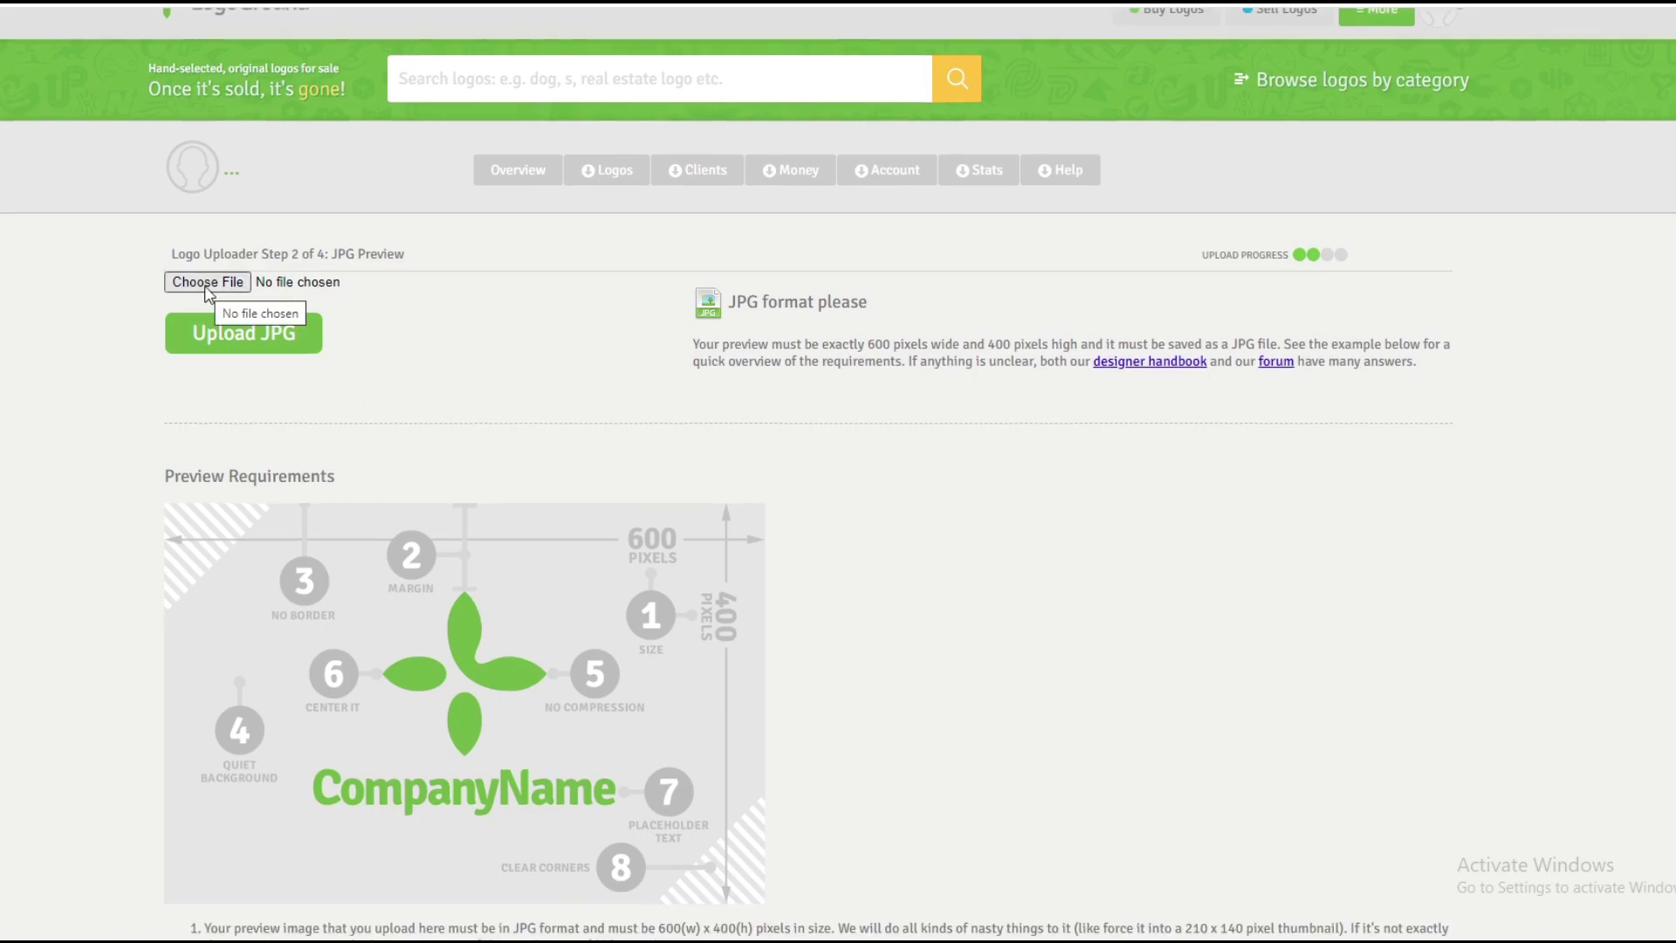
Choose the KD Logo Design JPG and upload it as the preview
{"action": "left_click", "coordinate": [210, 282]}
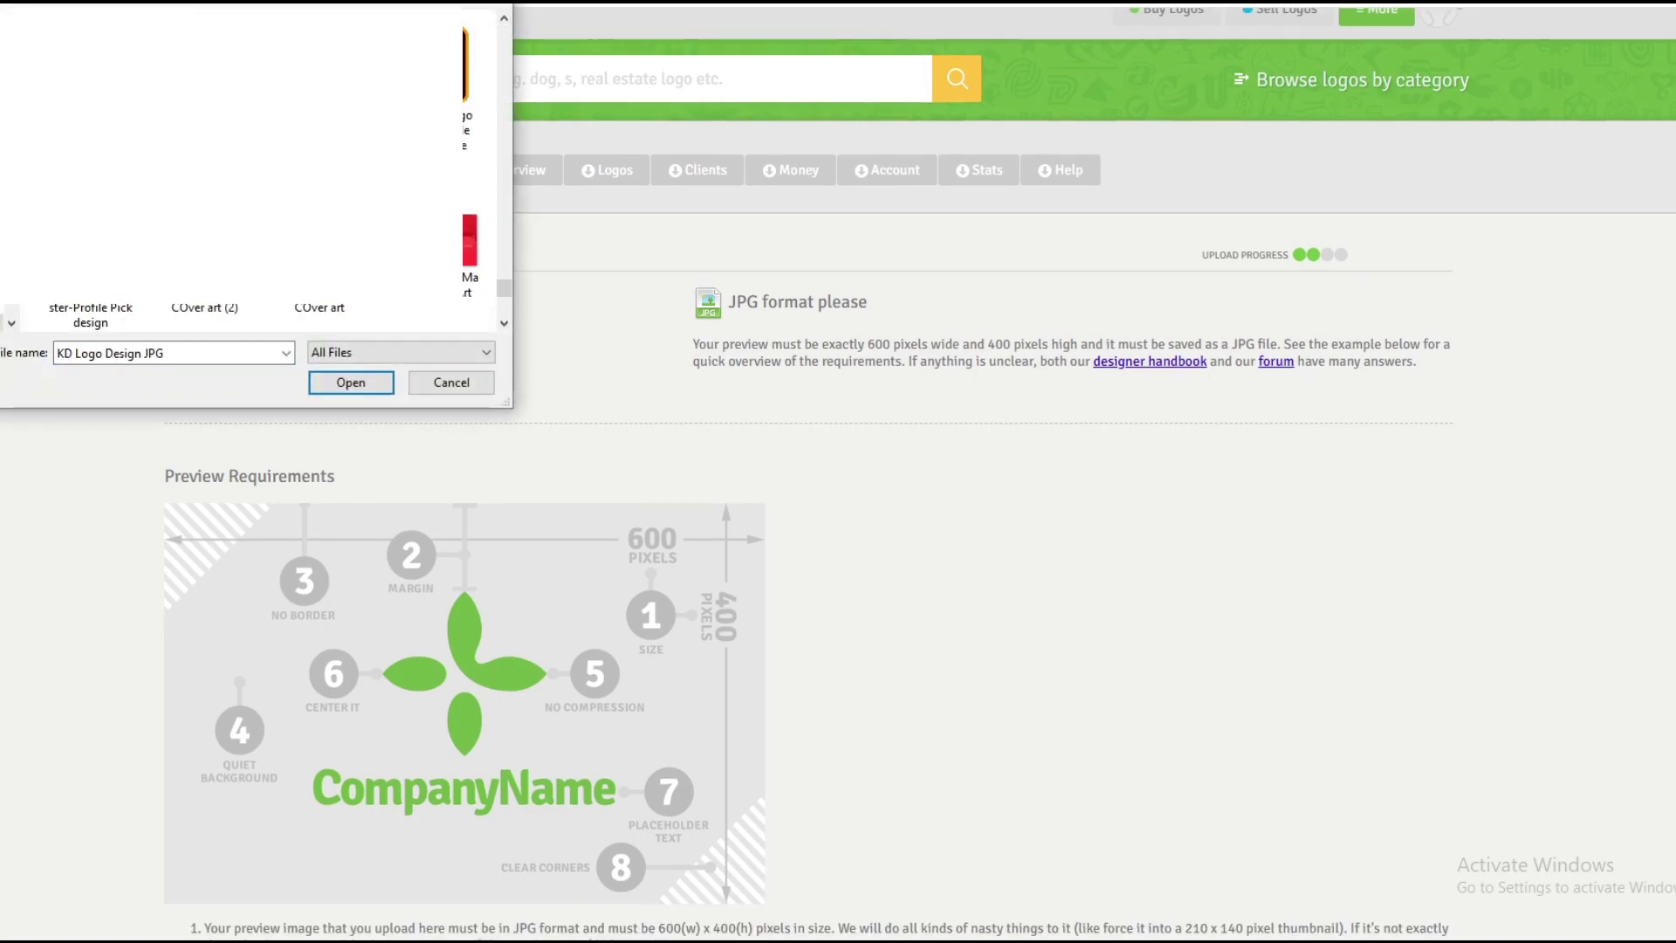
{"action": "left_click", "coordinate": [348, 384]}
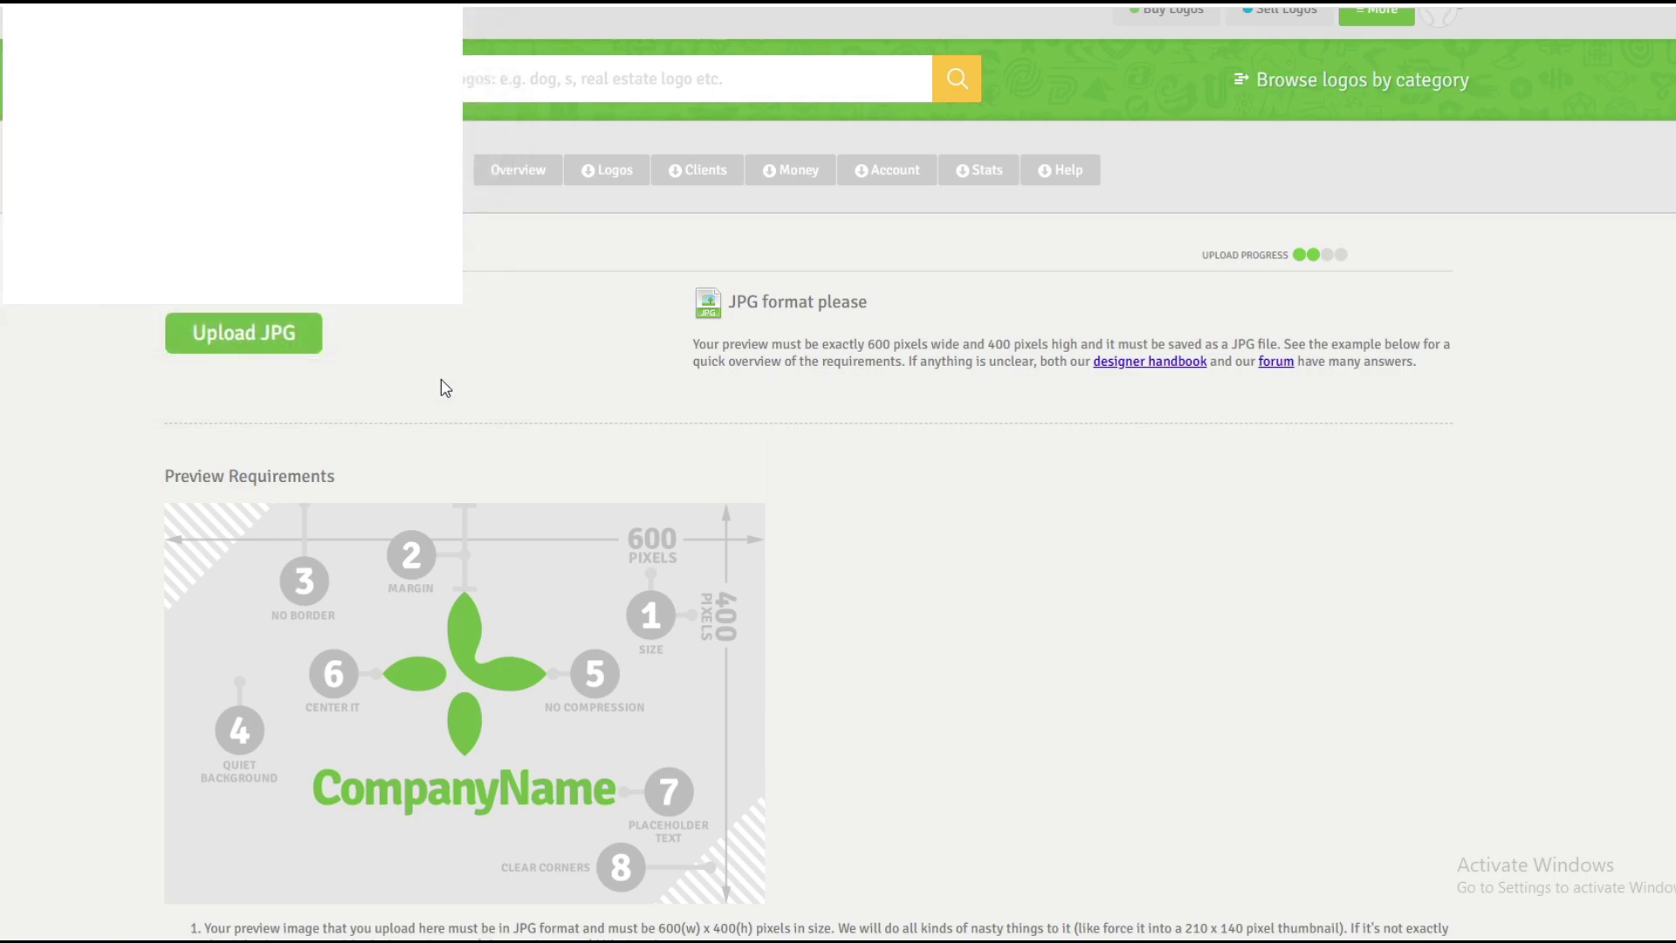
{"action": "left_click", "coordinate": [244, 333]}
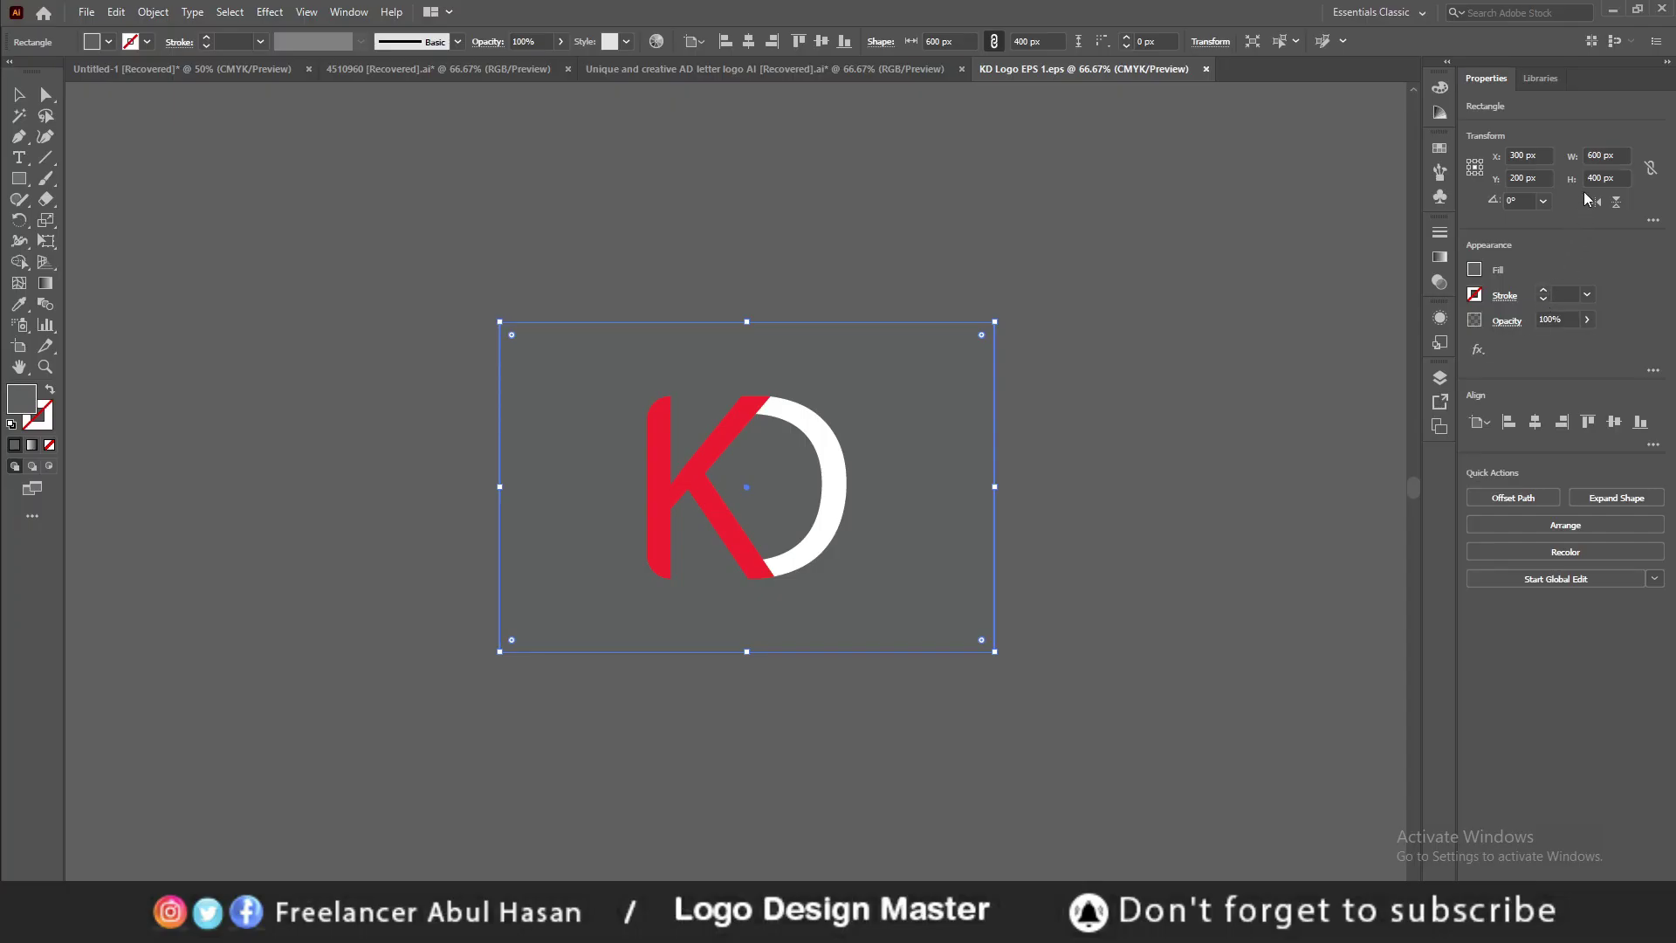
Start exporting the KD logo as a JPEG named KD Logo Design ds in Music
{"action": "left_click", "coordinate": [1152, 521]}
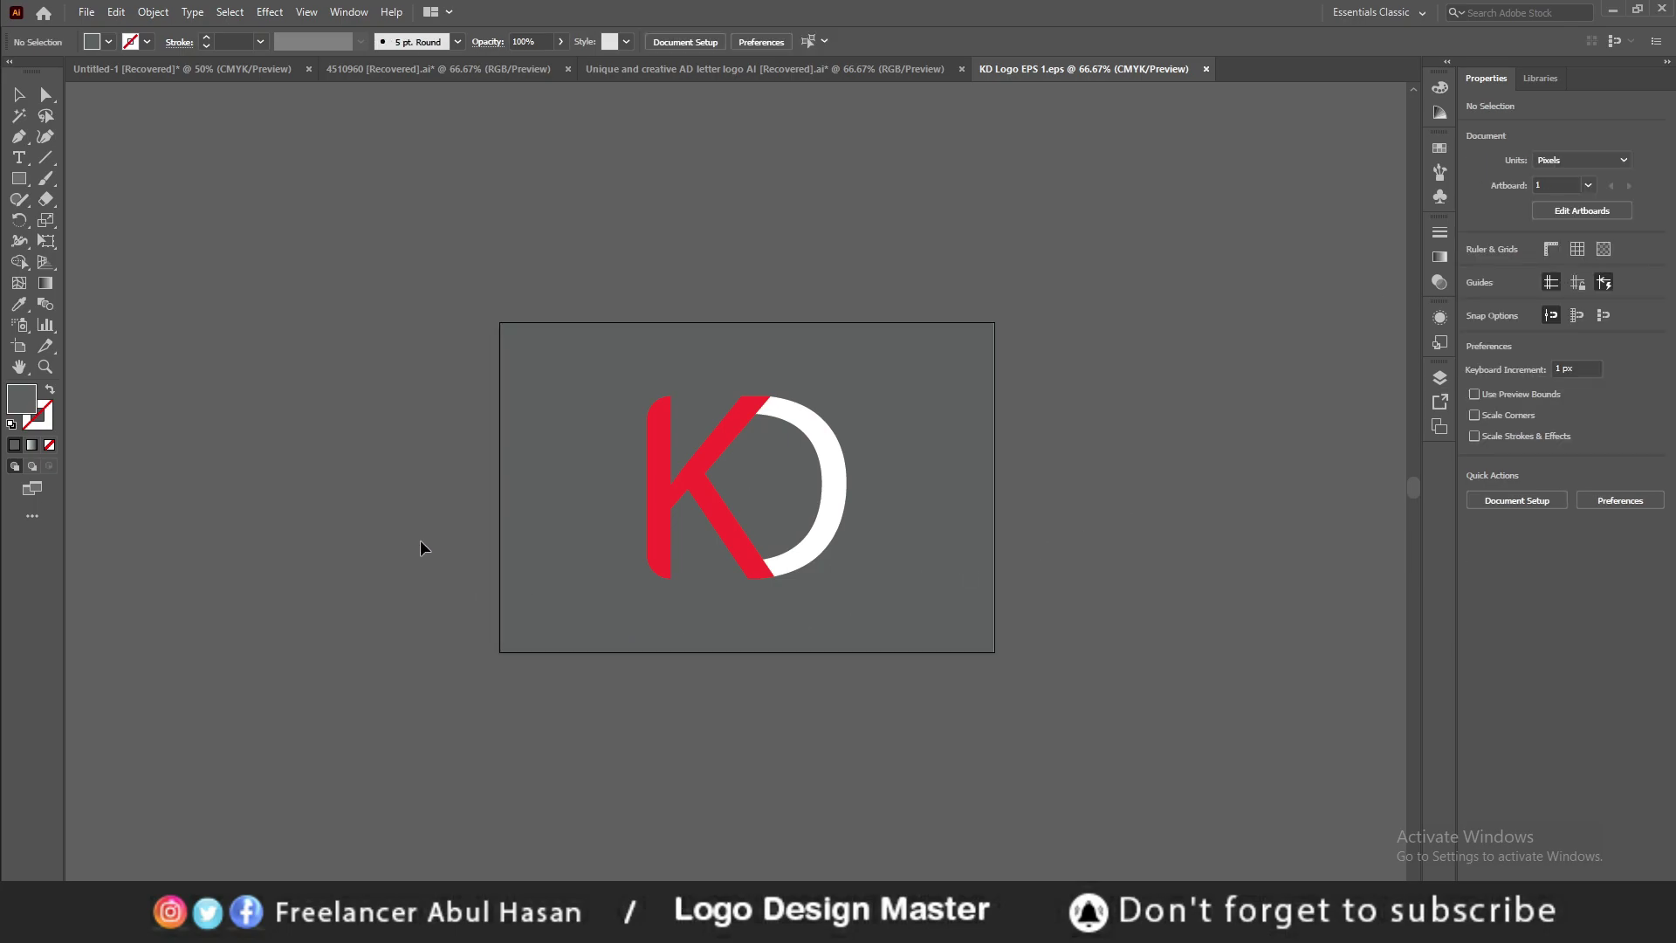
{"action": "key", "text": "ctrl+a"}
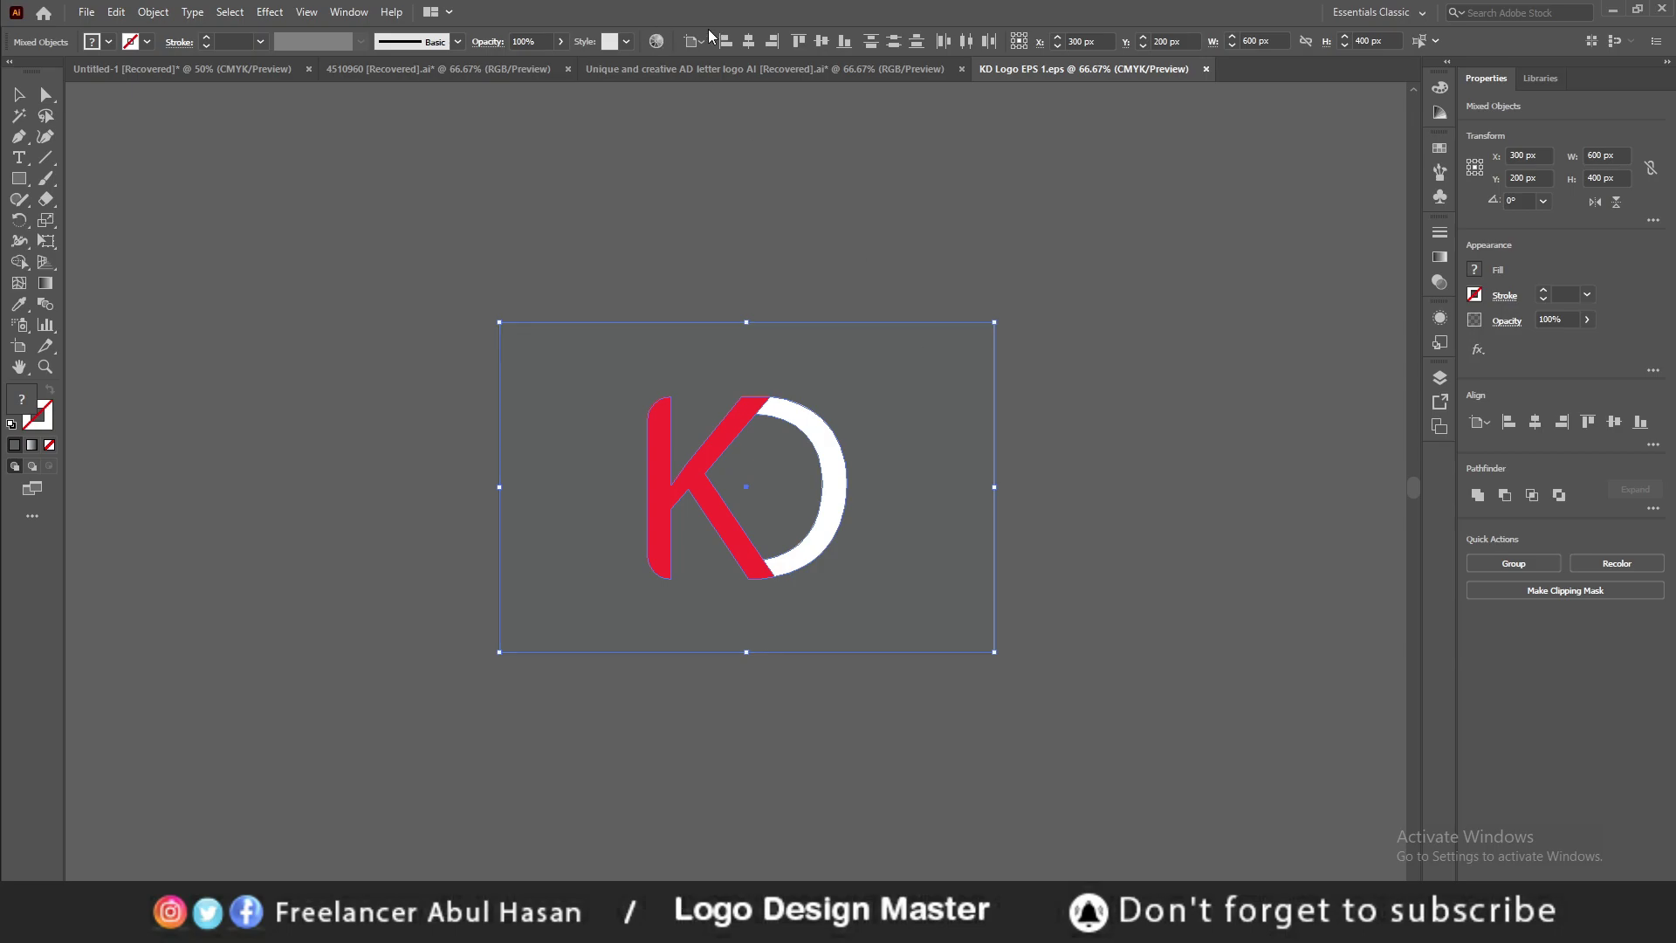
{"action": "left_click", "coordinate": [737, 321]}
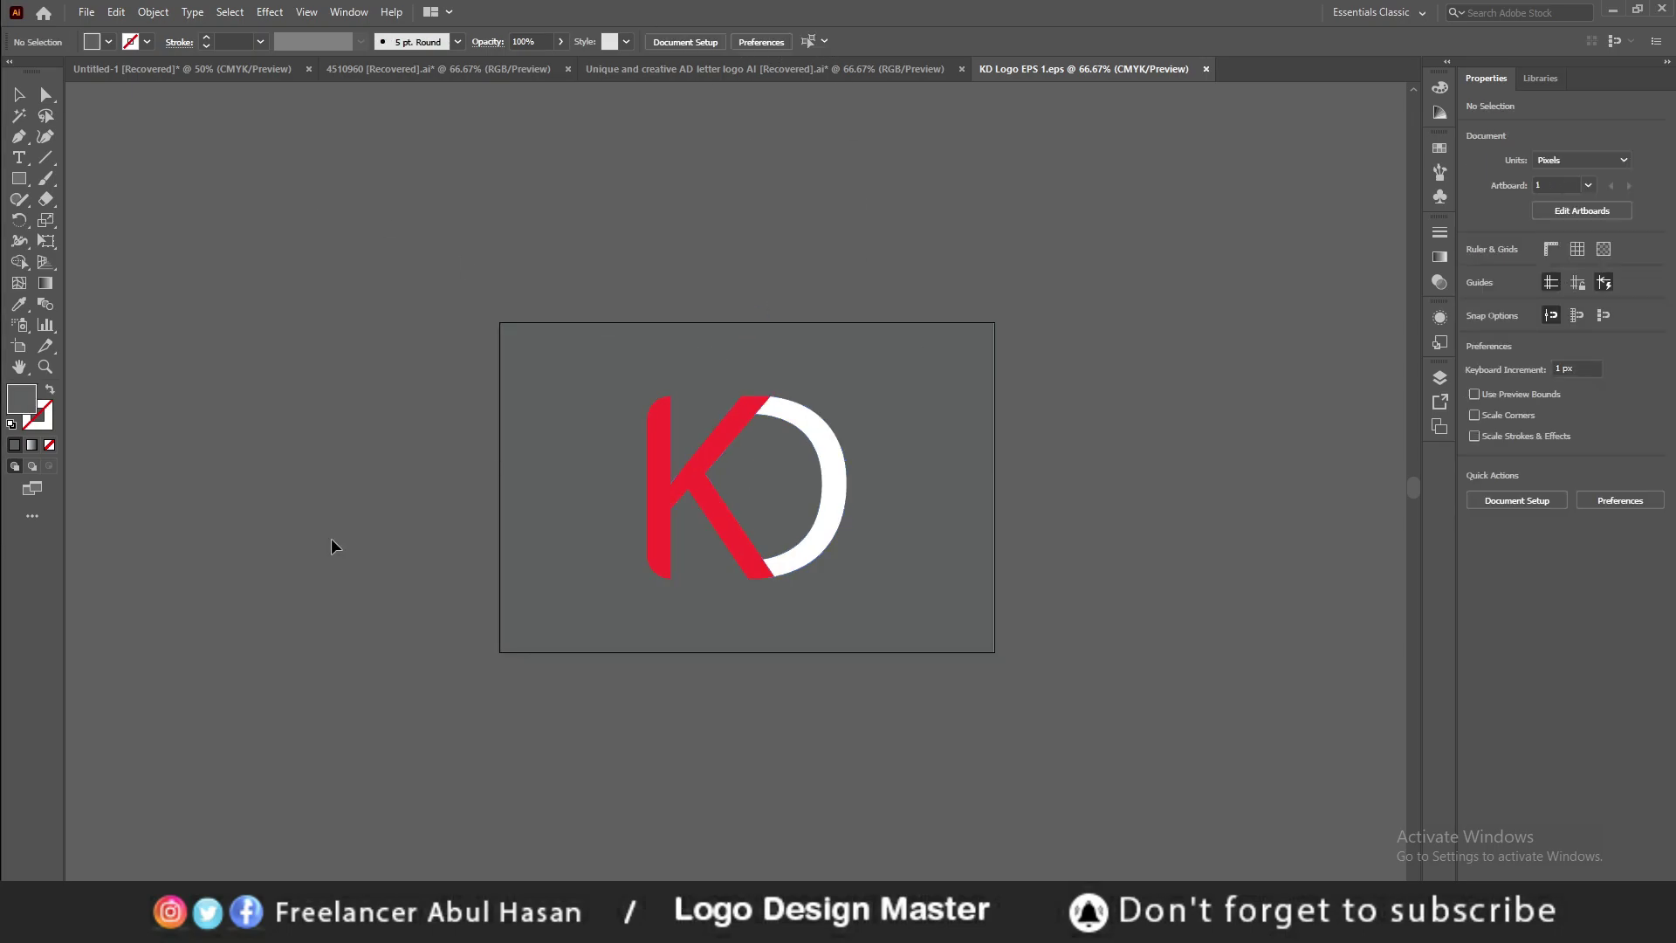
{"action": "left_click", "coordinate": [86, 12]}
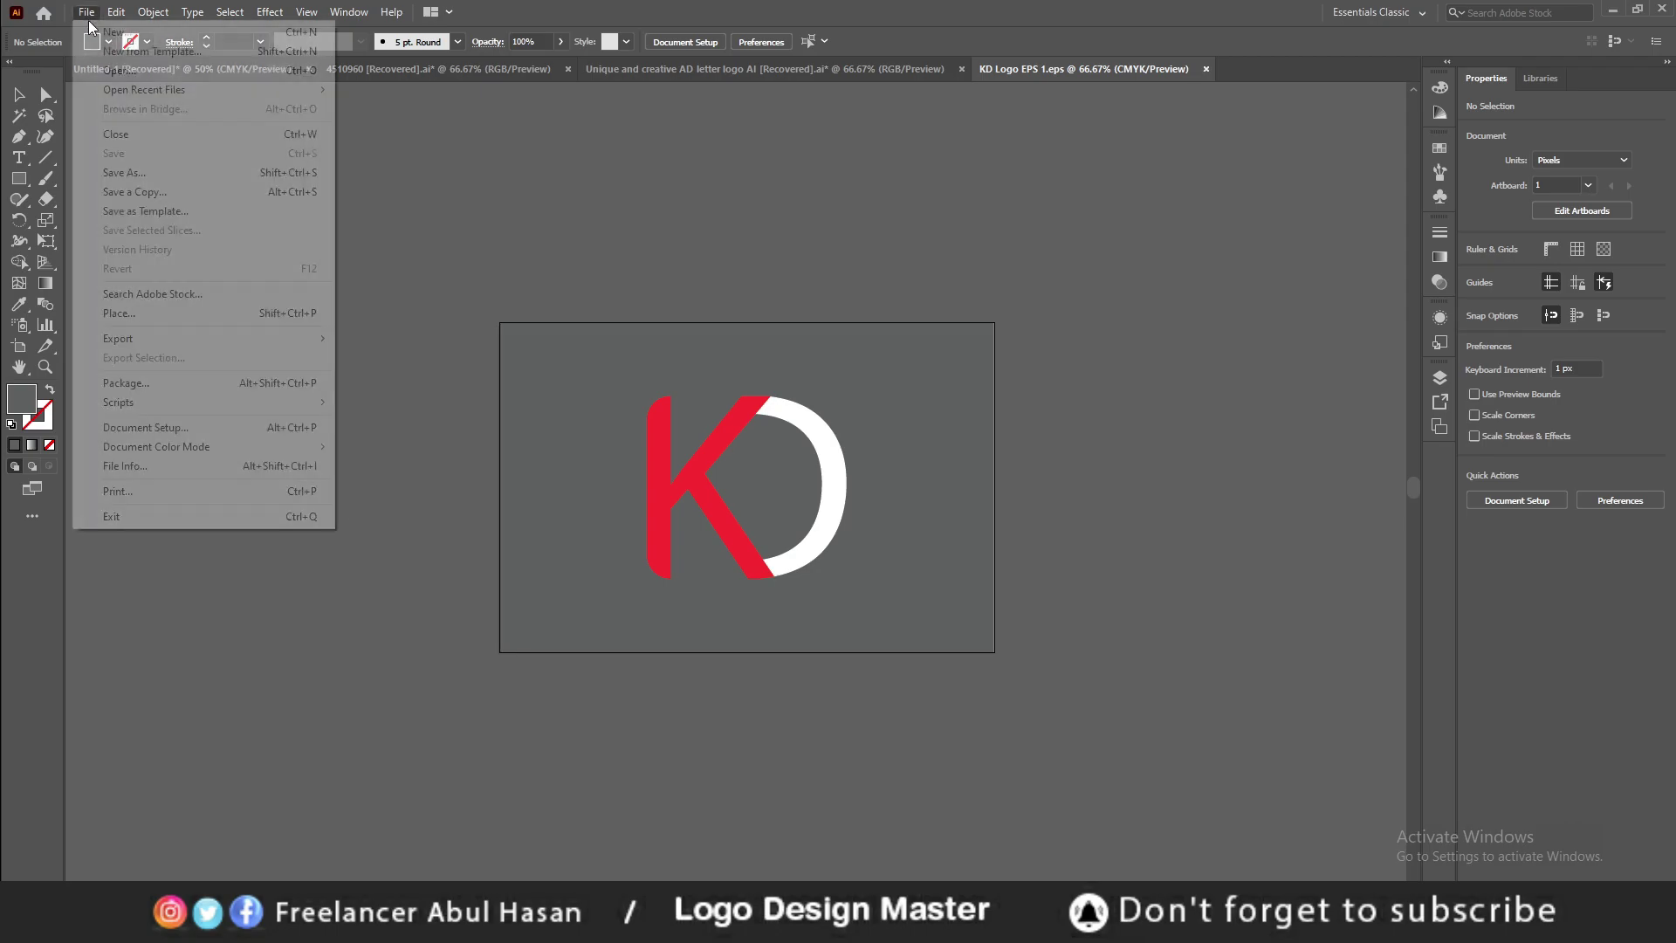
{"action": "mouse_move", "coordinate": [118, 338]}
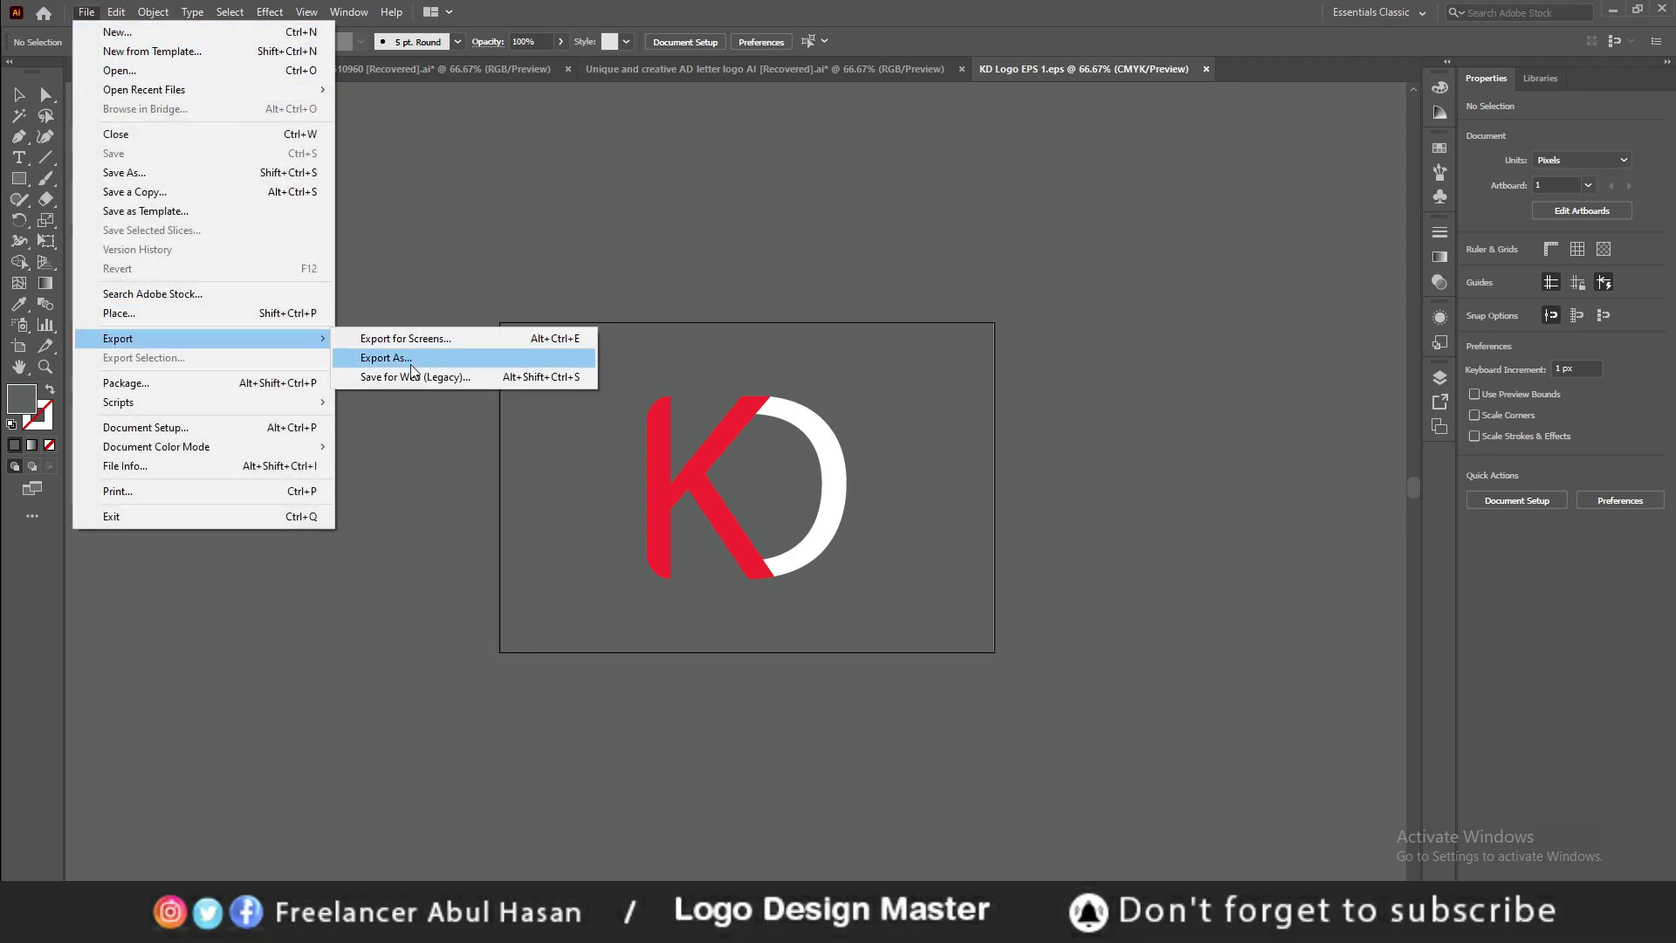
{"action": "left_click", "coordinate": [397, 359]}
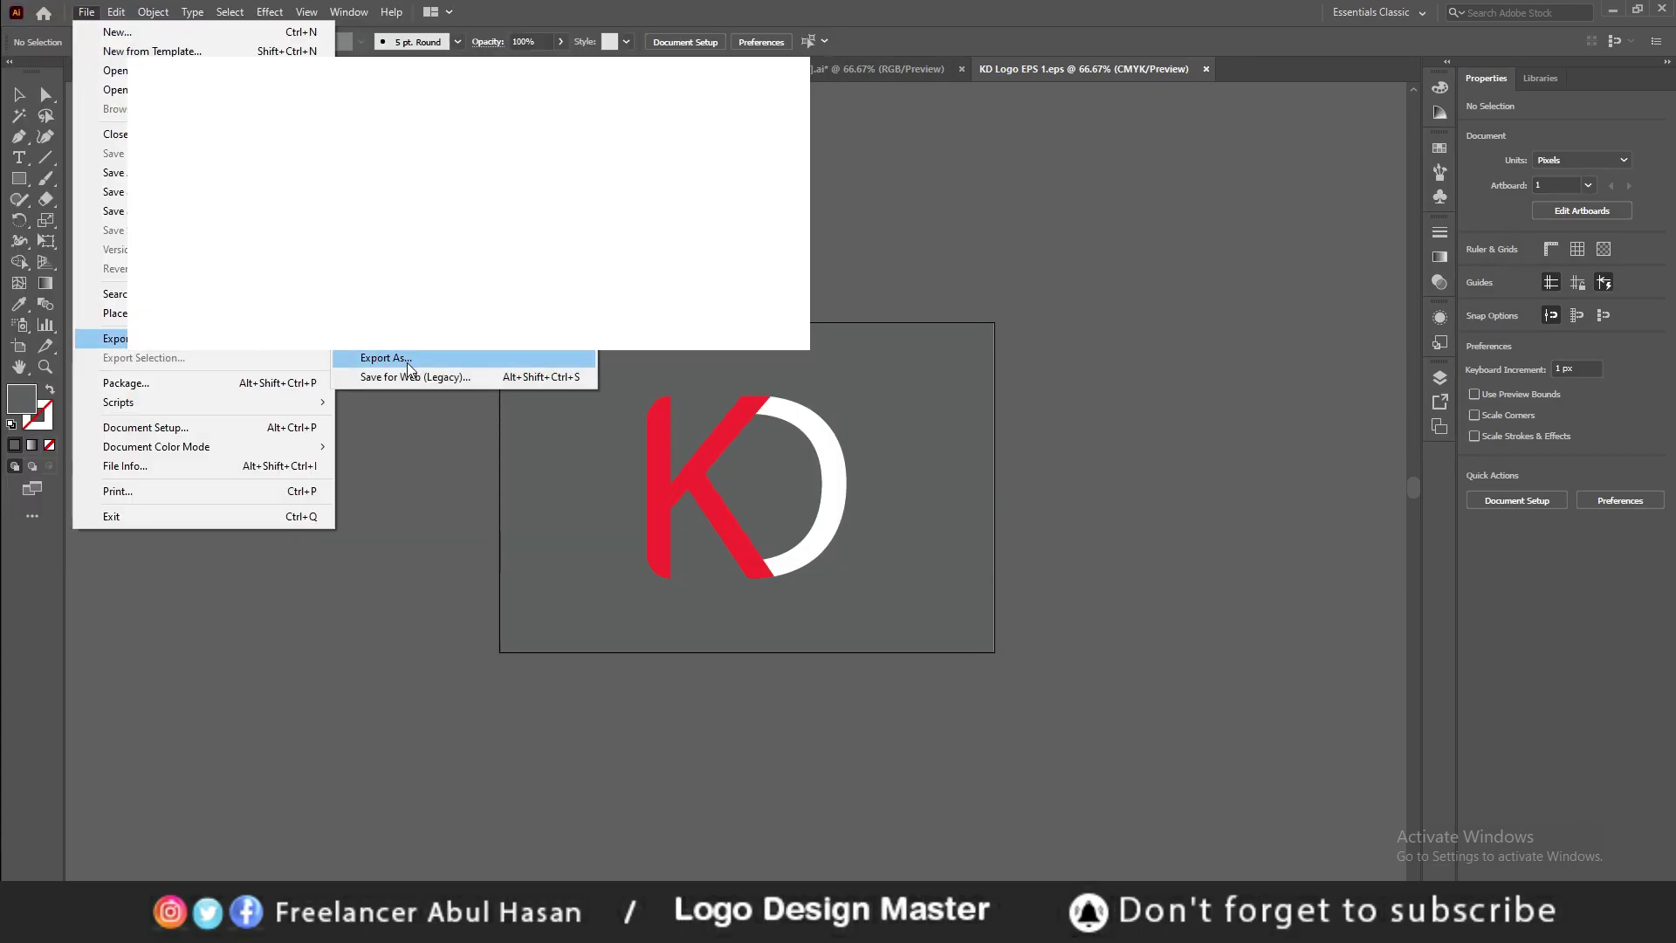
{"action": "left_click", "coordinate": [407, 371]}
{"action": "left_click", "coordinate": [67, 324]}
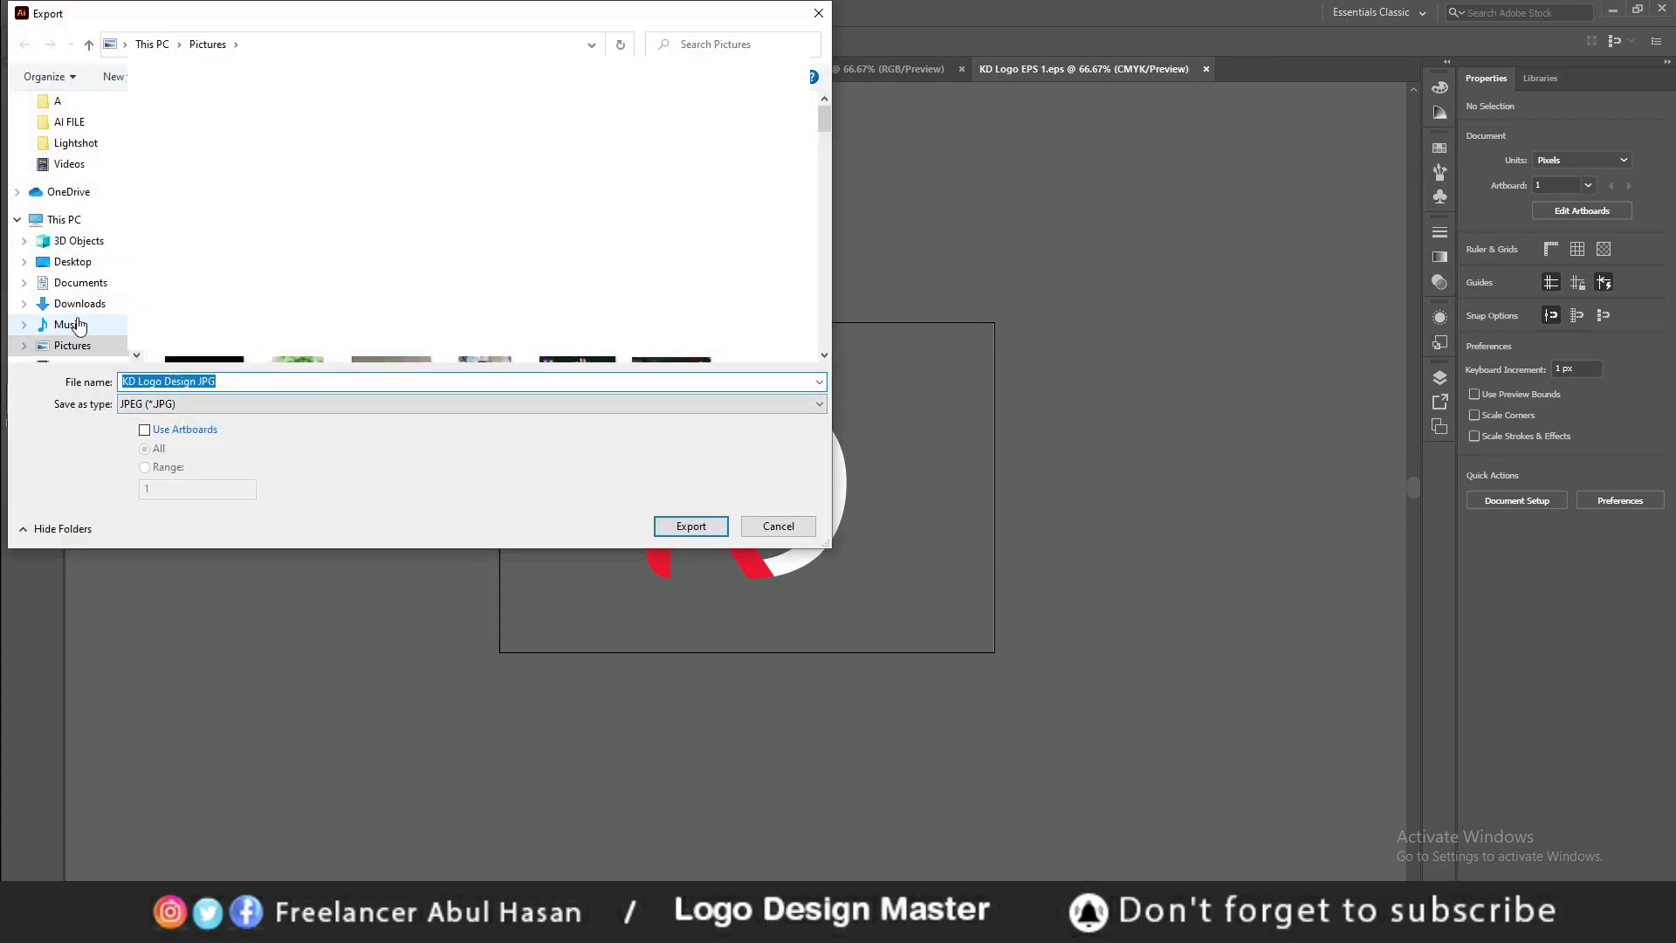
{"action": "left_click", "coordinate": [224, 384]}
{"action": "double_click", "coordinate": [224, 384]}
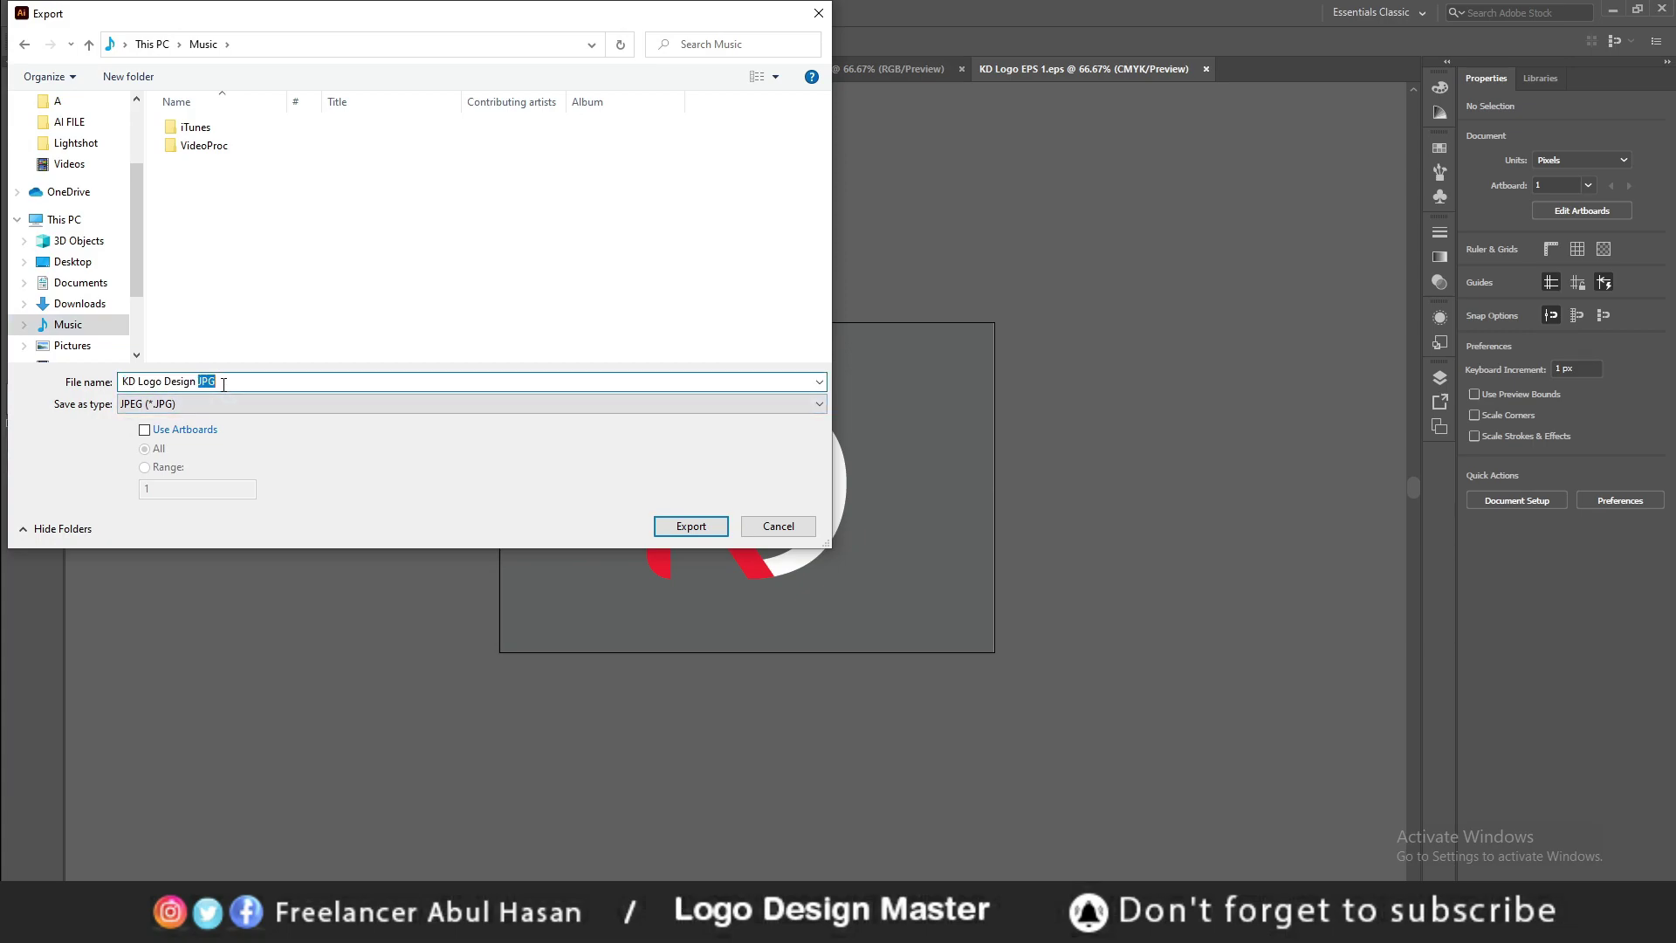
{"action": "key", "text": "BackSpace"}
{"action": "type", "text": "ds"}
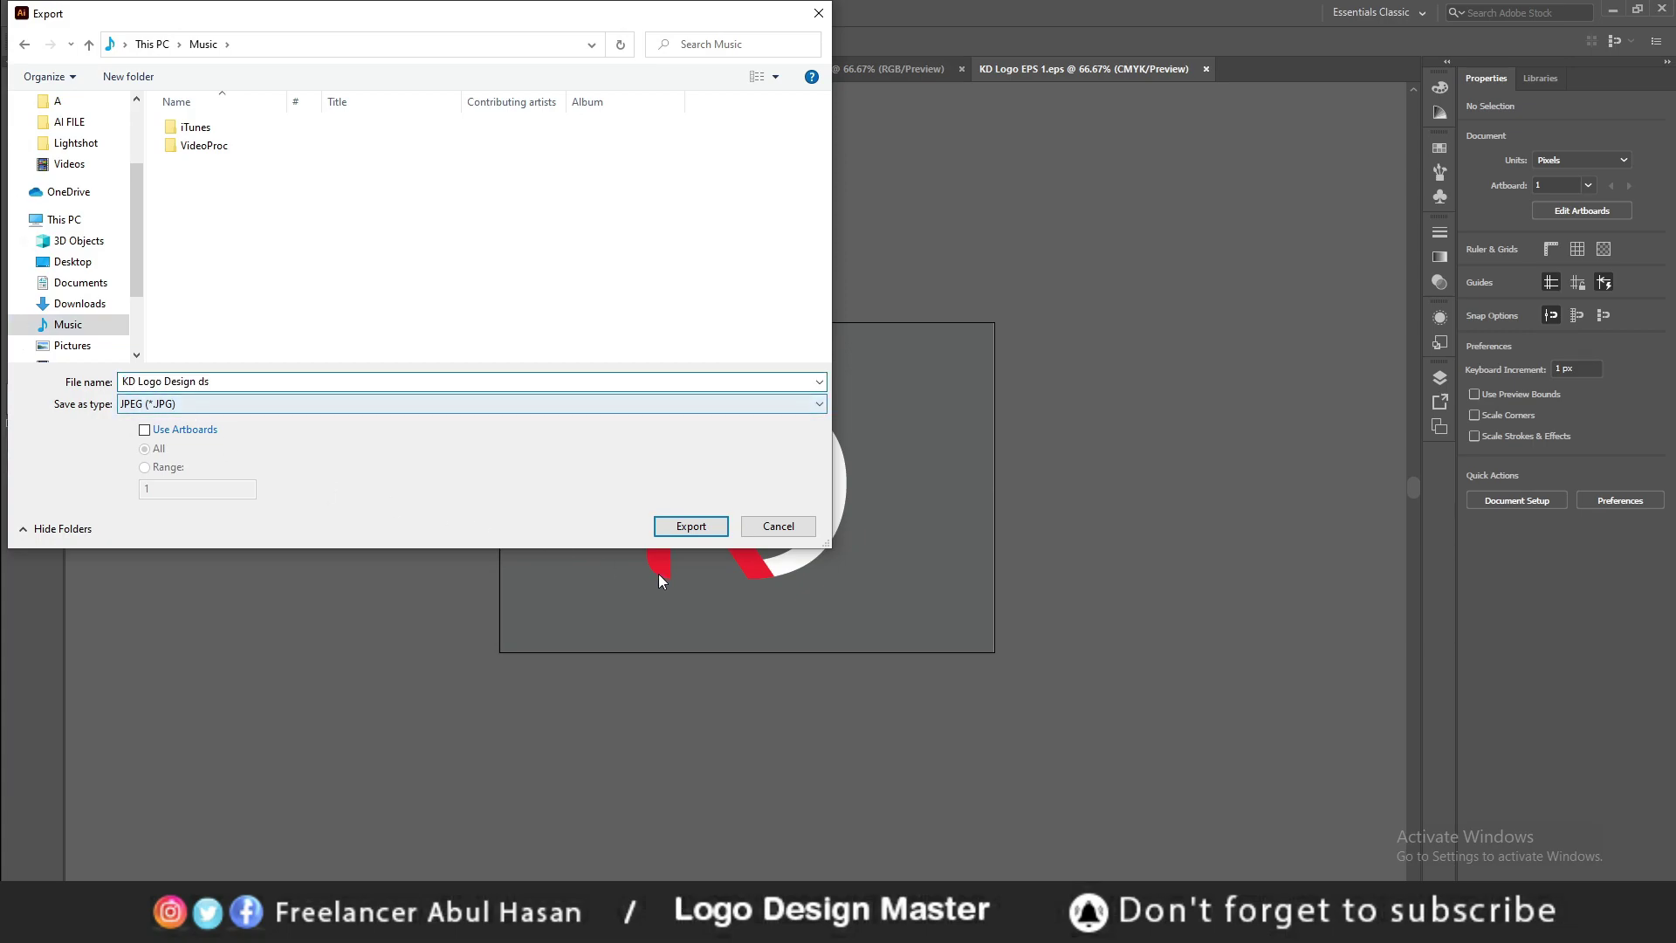
Finish the JPEG export at Screen (72 ppi) resolution
{"action": "left_click", "coordinate": [690, 526]}
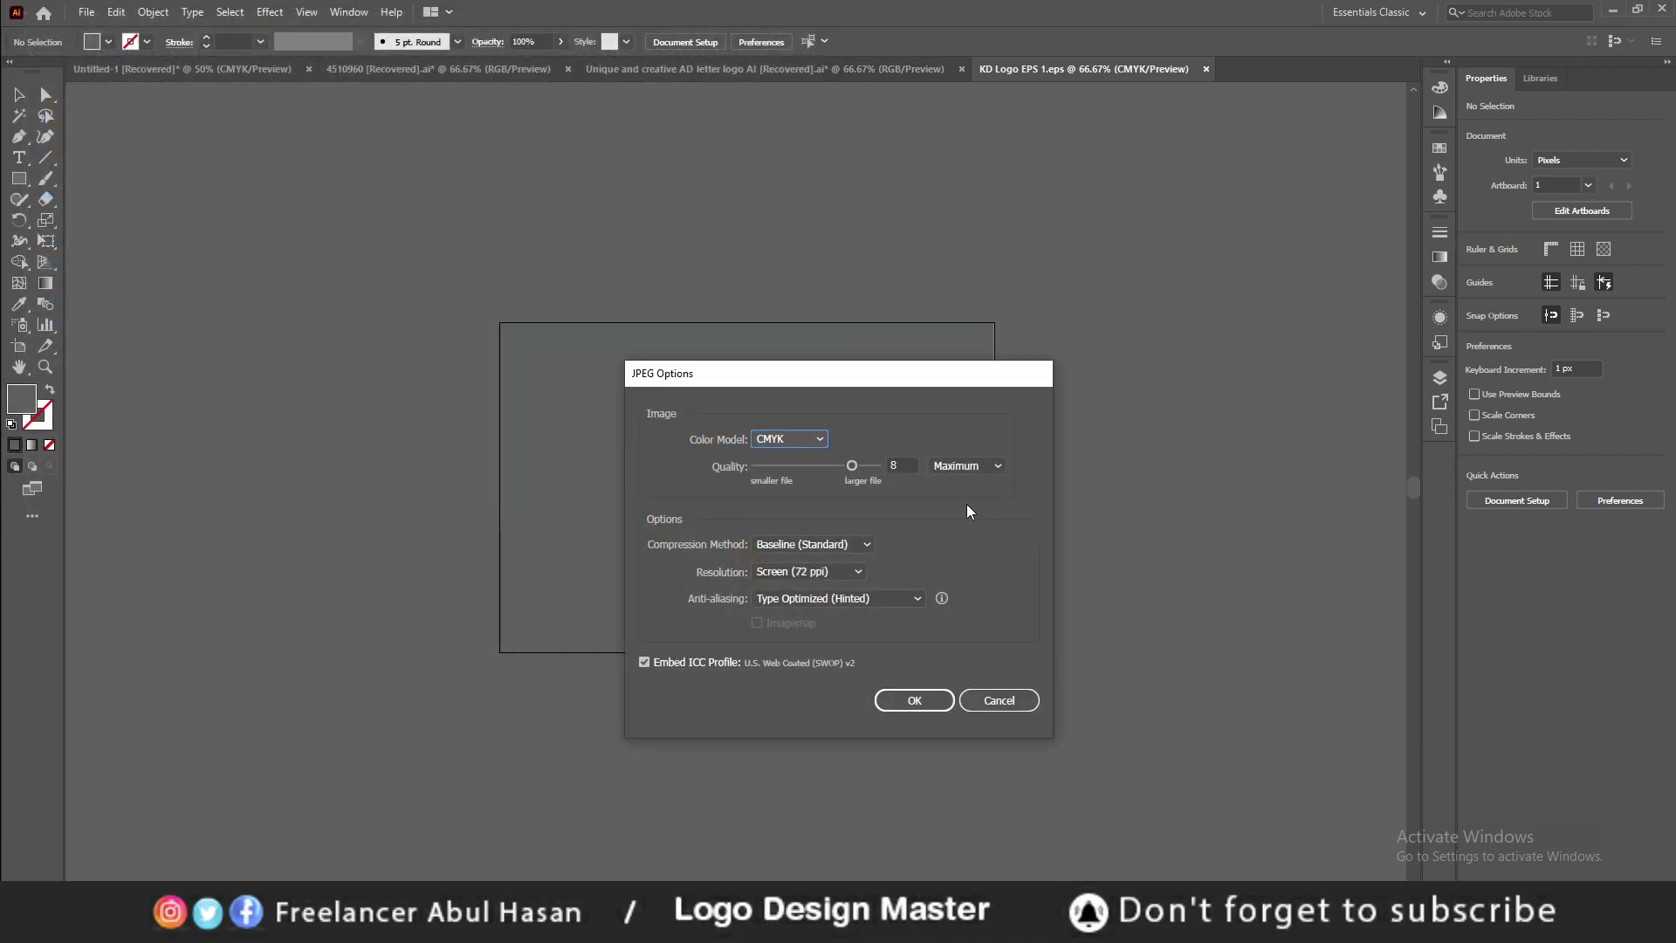
{"action": "double_click", "coordinate": [907, 463]}
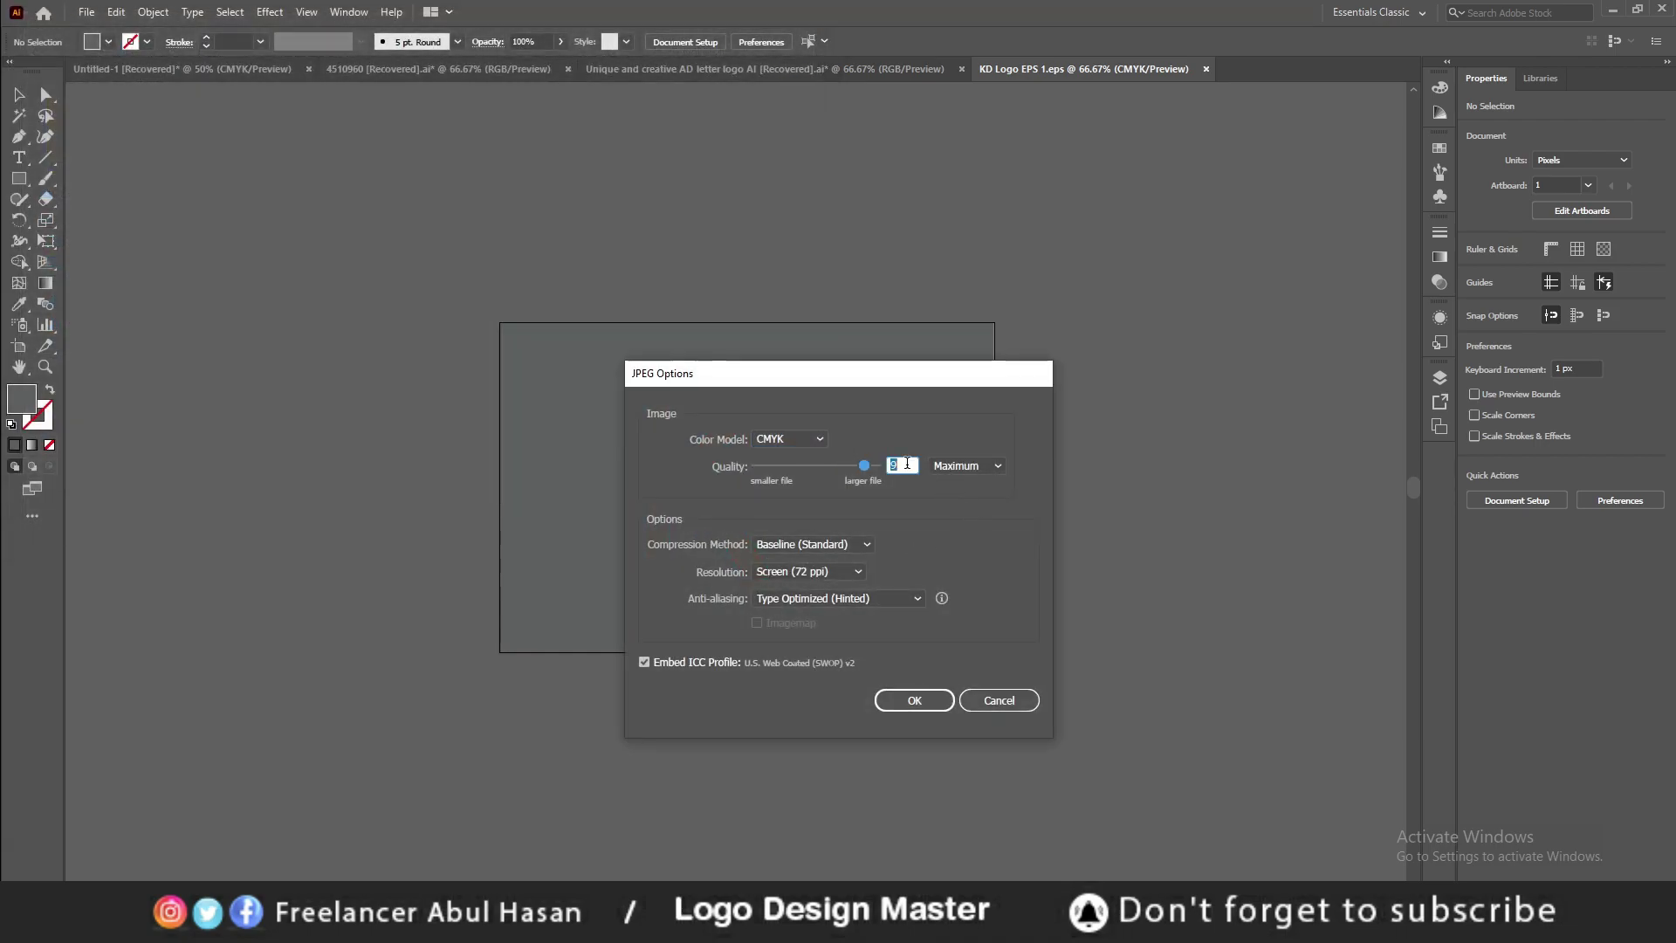
{"action": "left_click", "coordinate": [825, 574]}
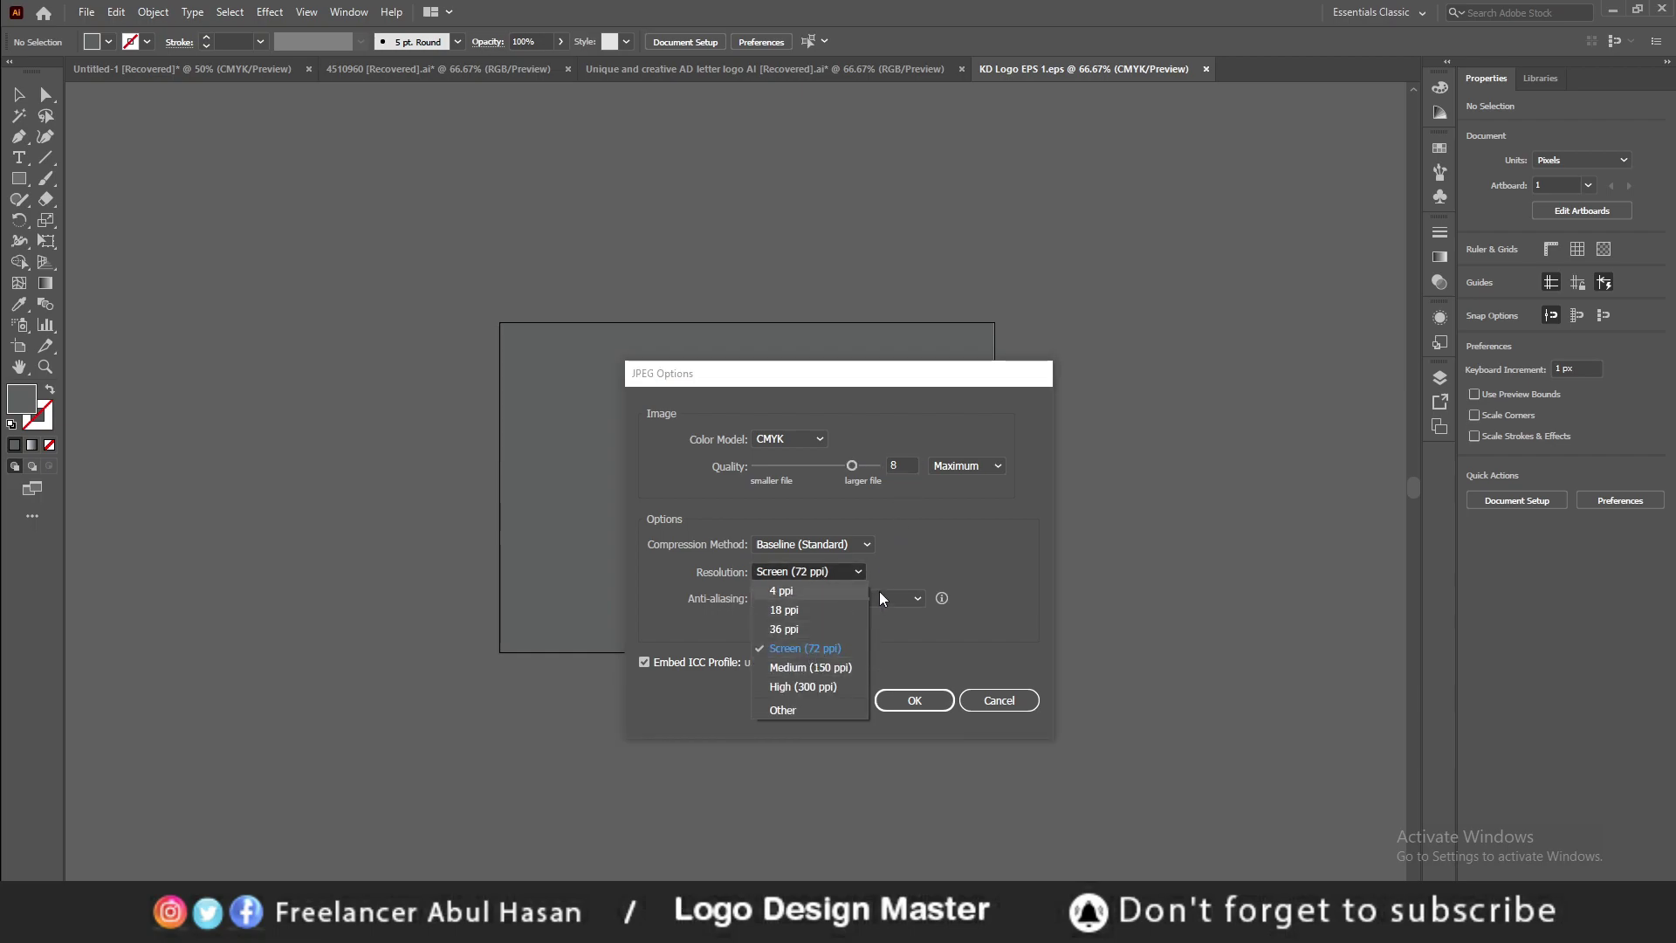
{"action": "left_click", "coordinate": [811, 651]}
{"action": "left_click", "coordinate": [847, 575]}
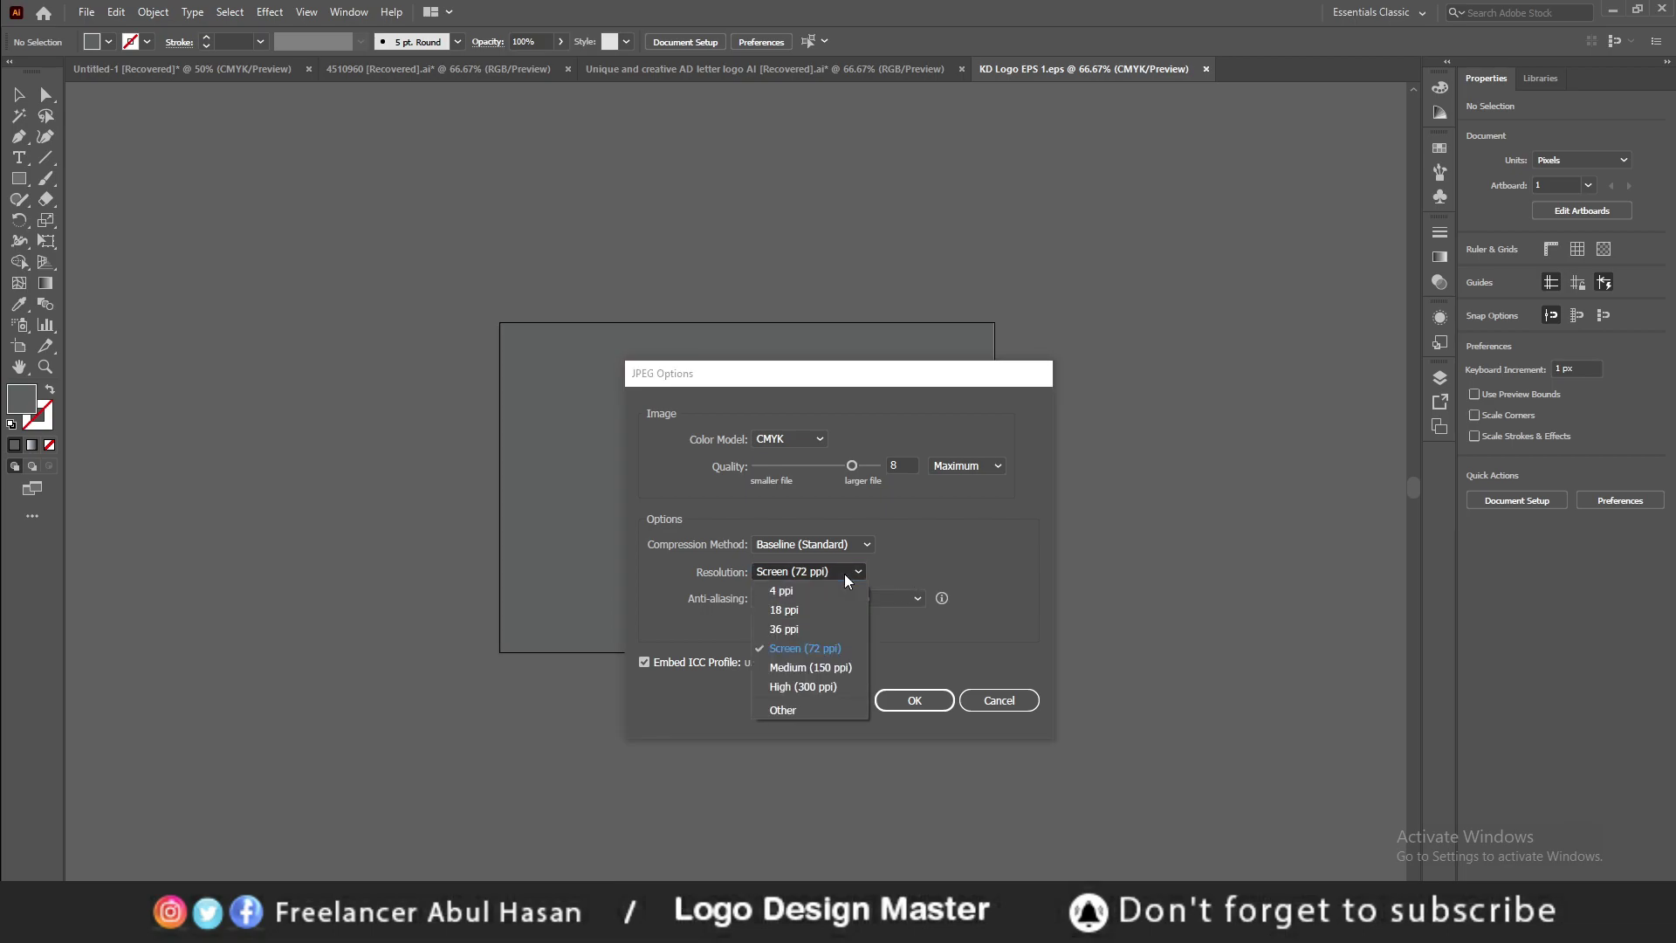
{"action": "left_click", "coordinate": [846, 575]}
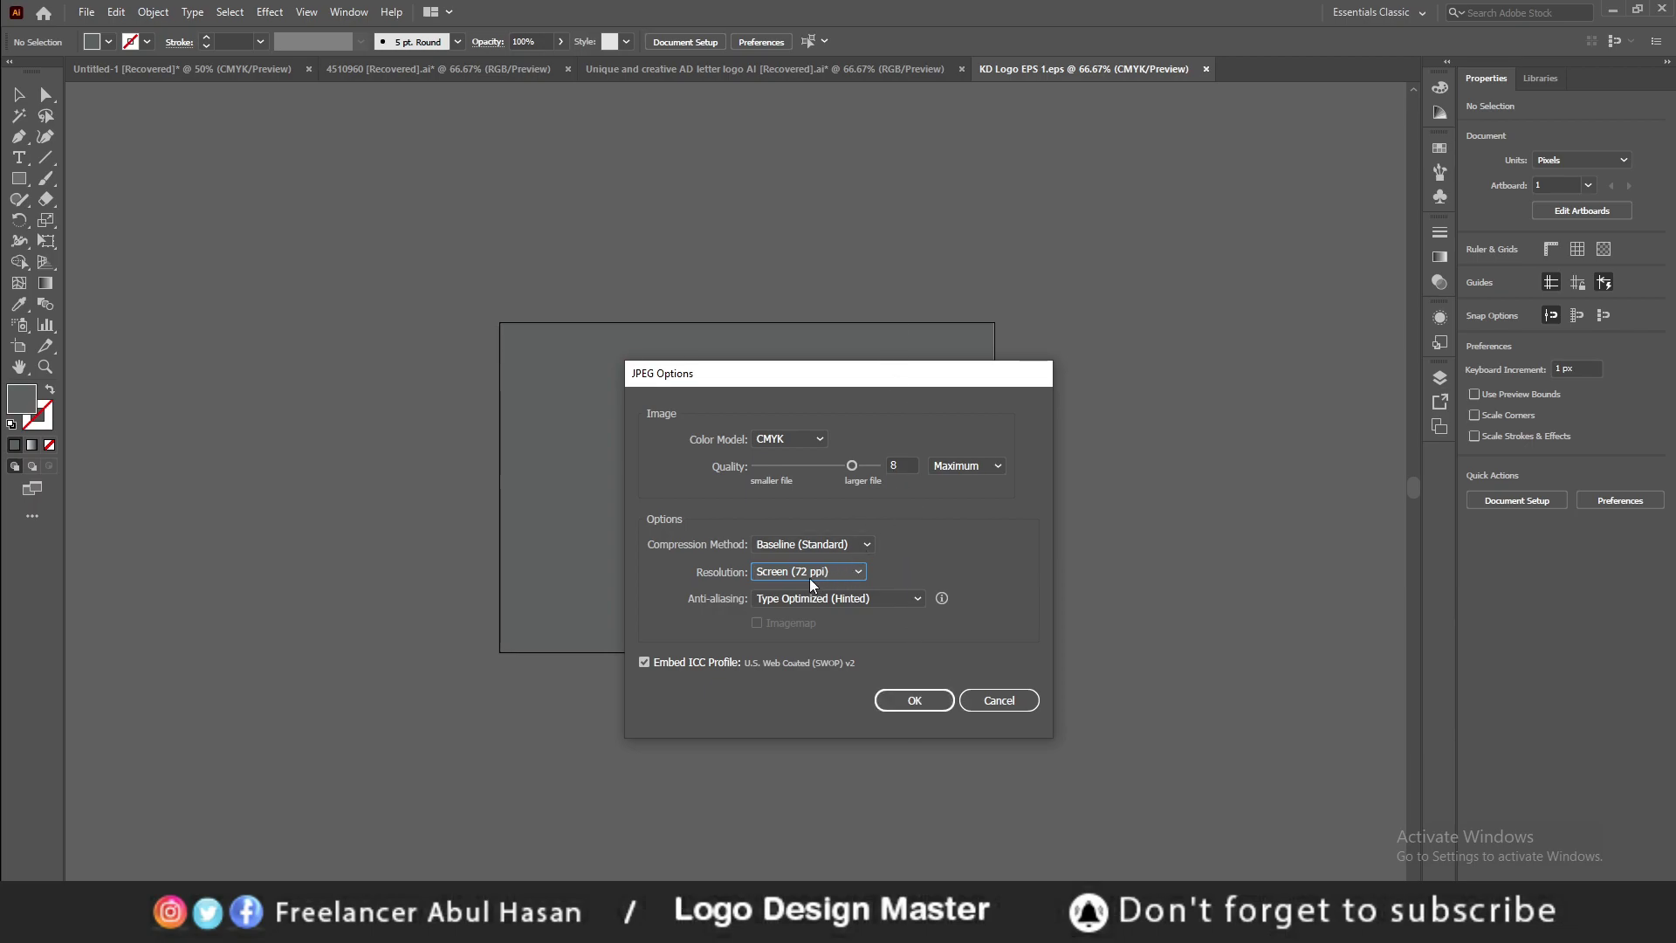
{"action": "left_click", "coordinate": [917, 705]}
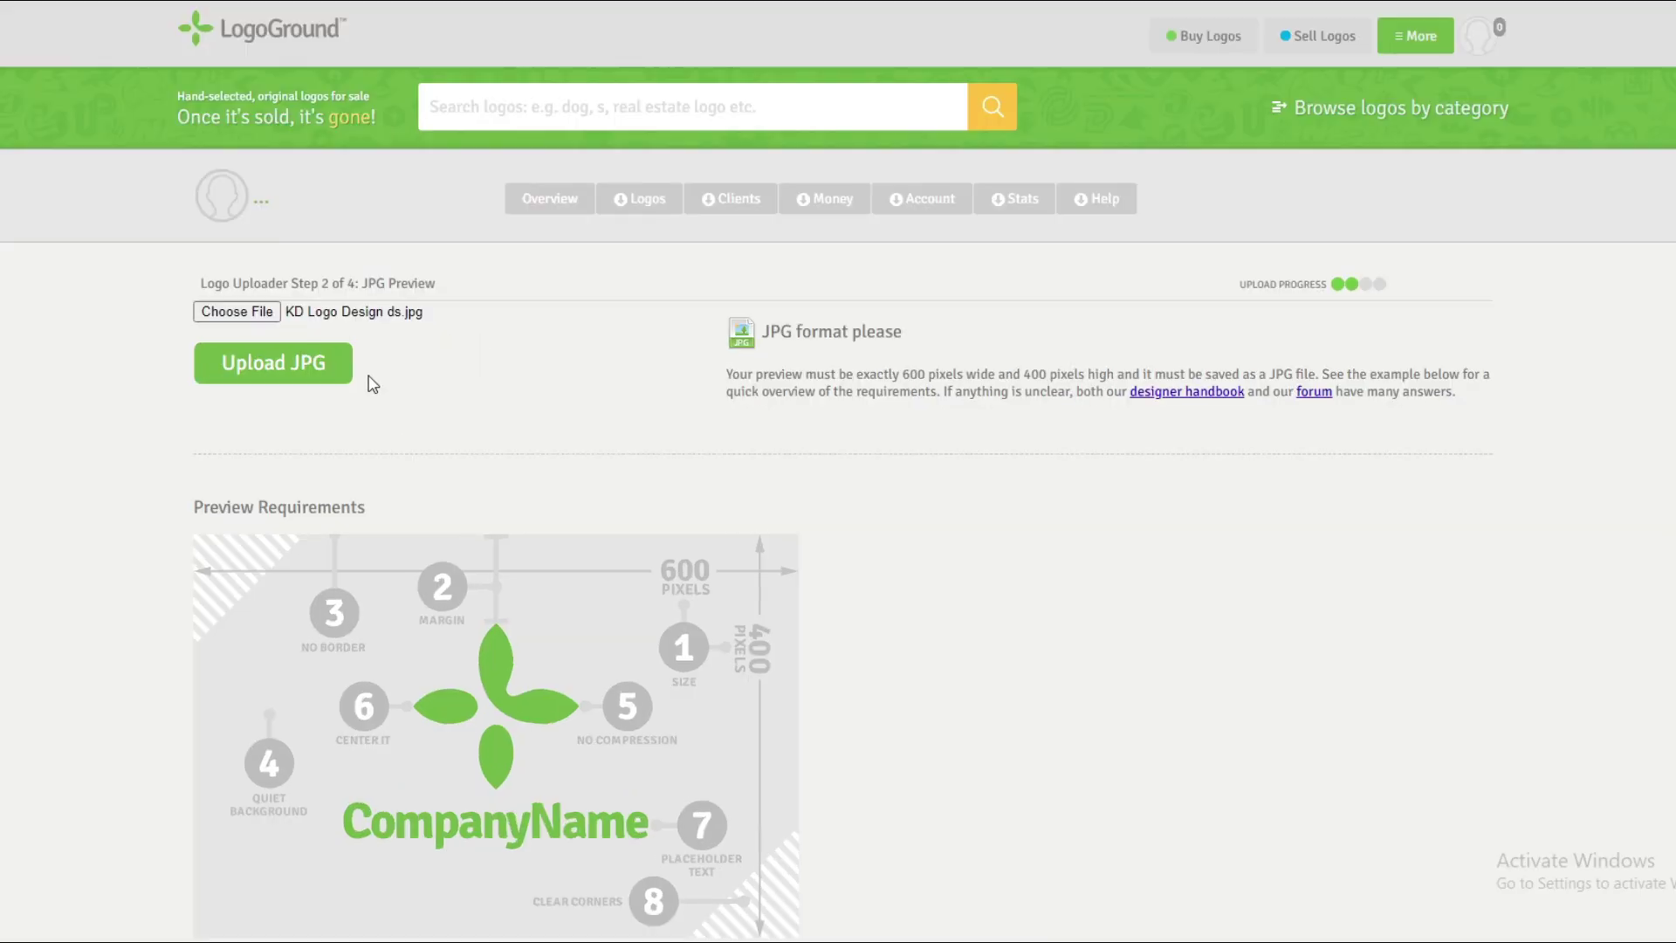
Upload the KD Logo Design ds JPG preview to reach Step 3
{"action": "left_click", "coordinate": [295, 370]}
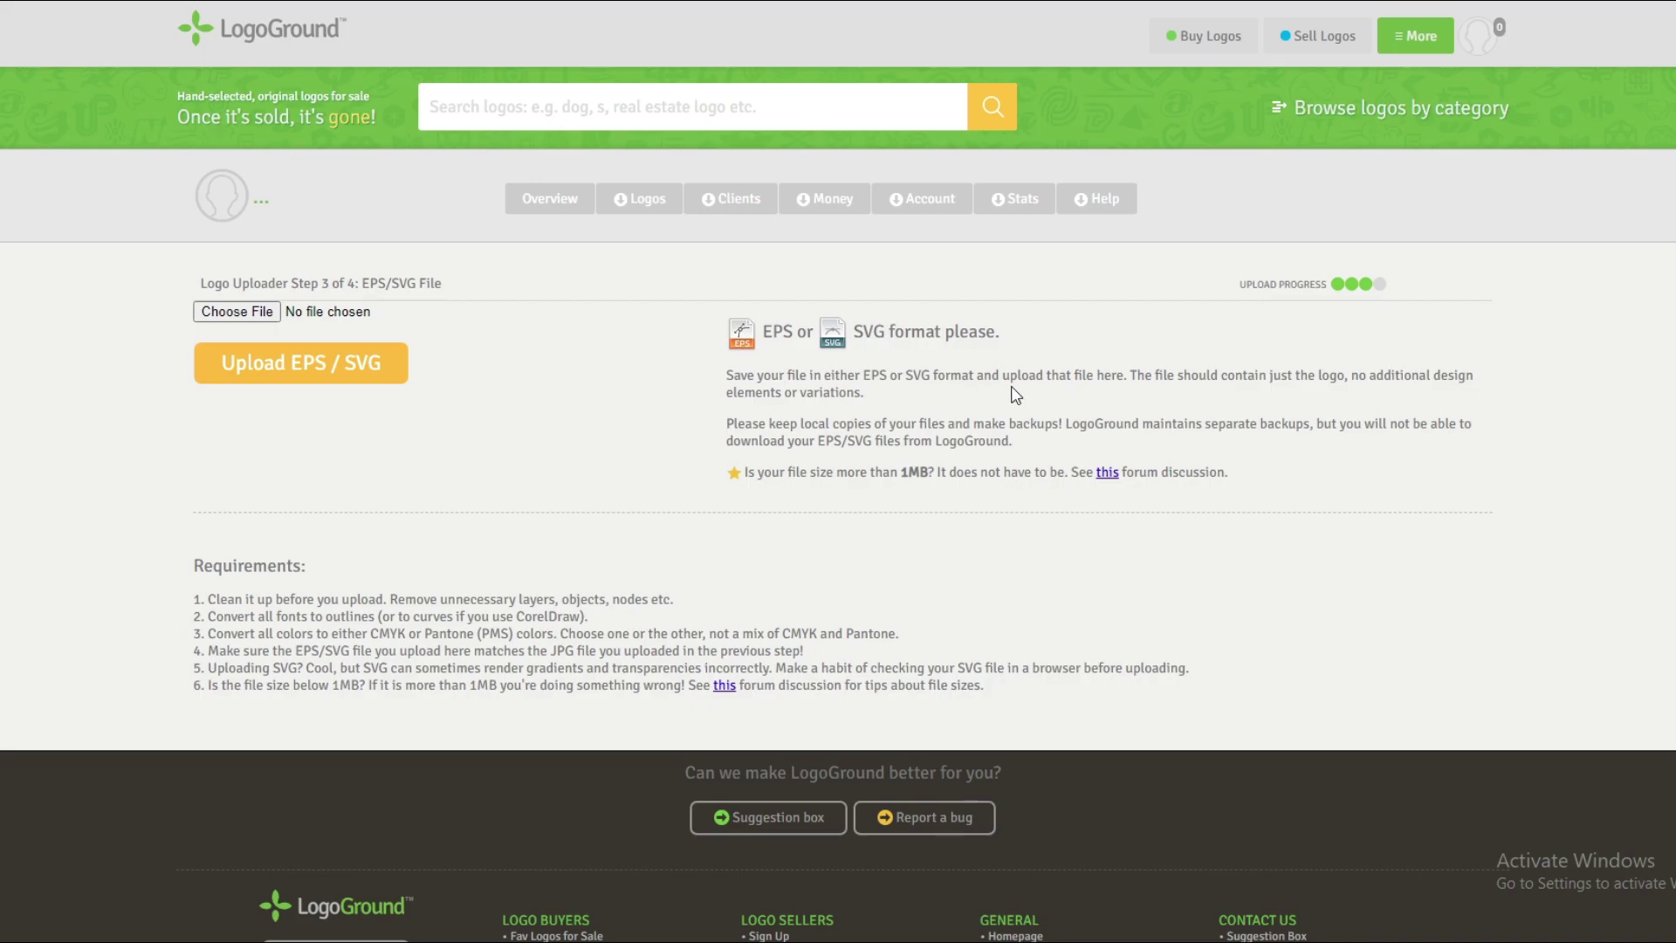
Highlight the Step 3 EPS/SVG upload requirements to point them out
{"action": "scroll", "coordinate": [493, 448], "scroll_direction": "down", "scroll_amount": 3}
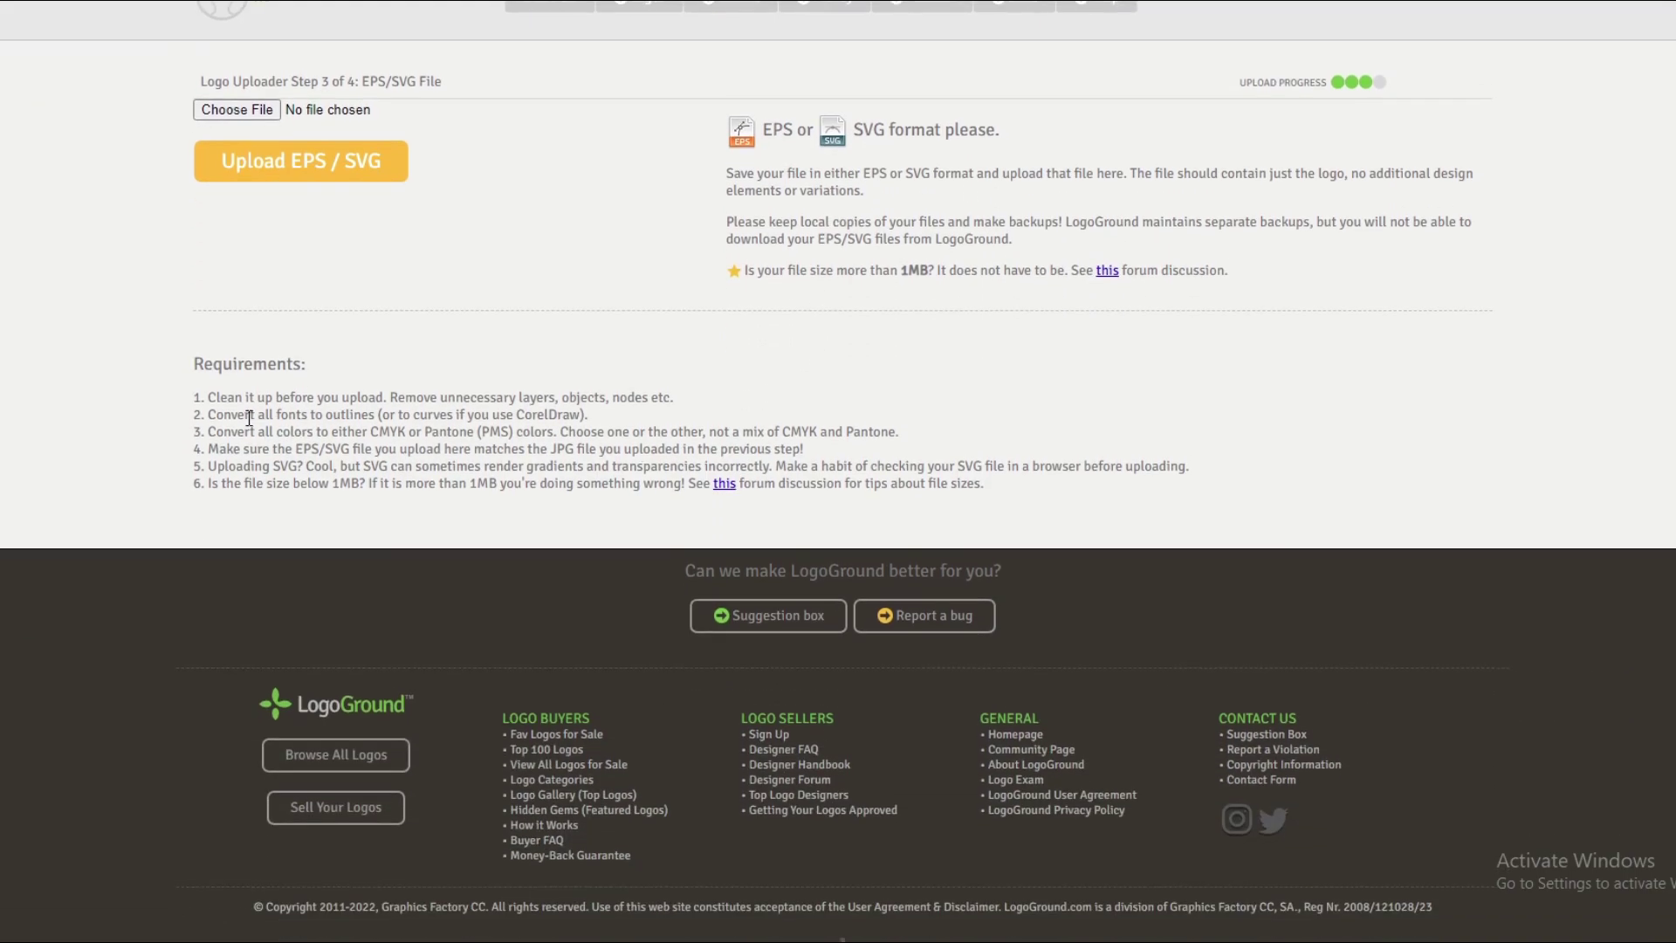
{"action": "left_click_drag", "start_coordinate": [234, 398], "coordinate": [675, 449]}
{"action": "left_click_drag", "start_coordinate": [166, 371], "coordinate": [1045, 472]}
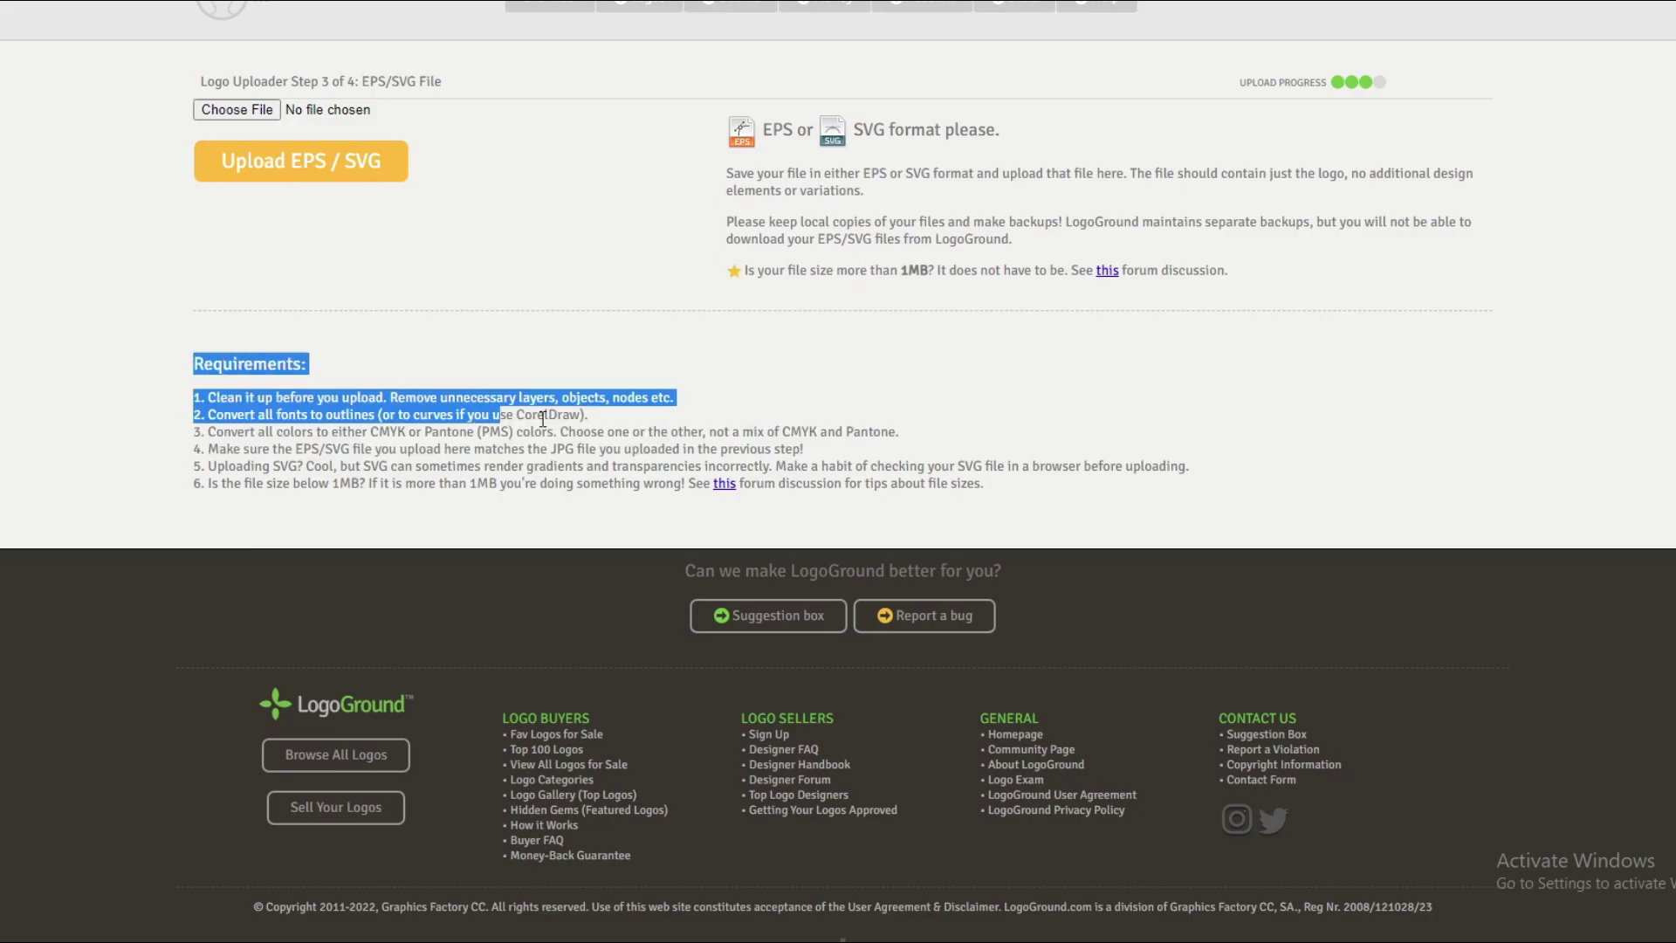
{"action": "left_click", "coordinate": [1015, 450]}
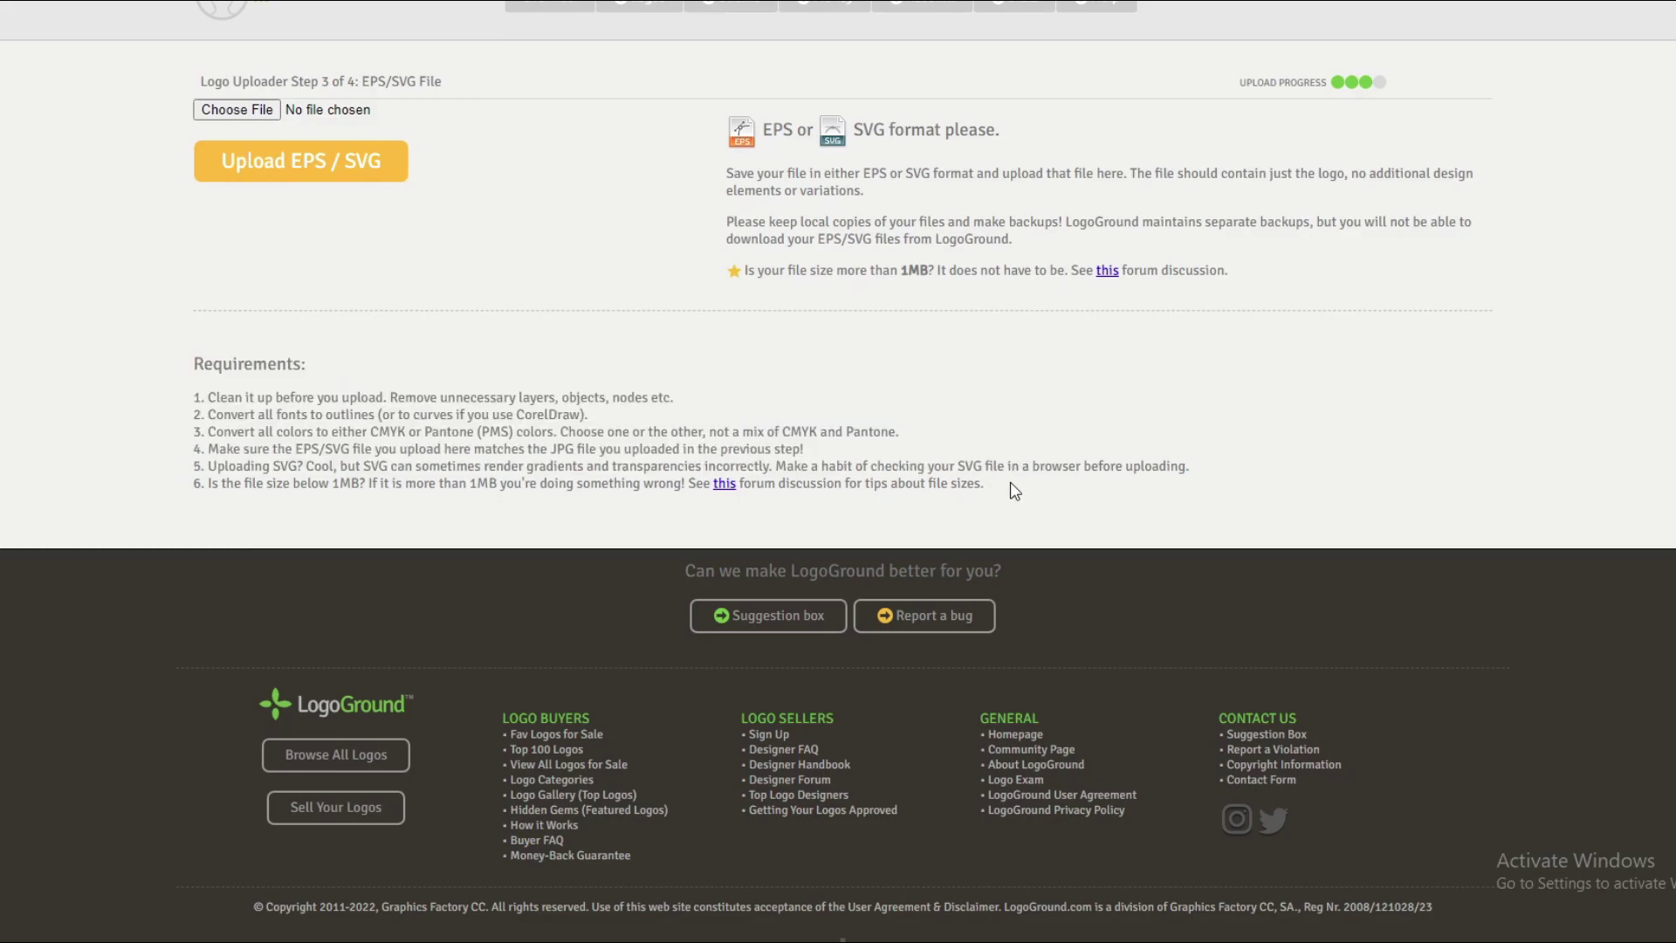
{"action": "scroll", "coordinate": [1010, 493], "scroll_direction": "up", "scroll_amount": 3}
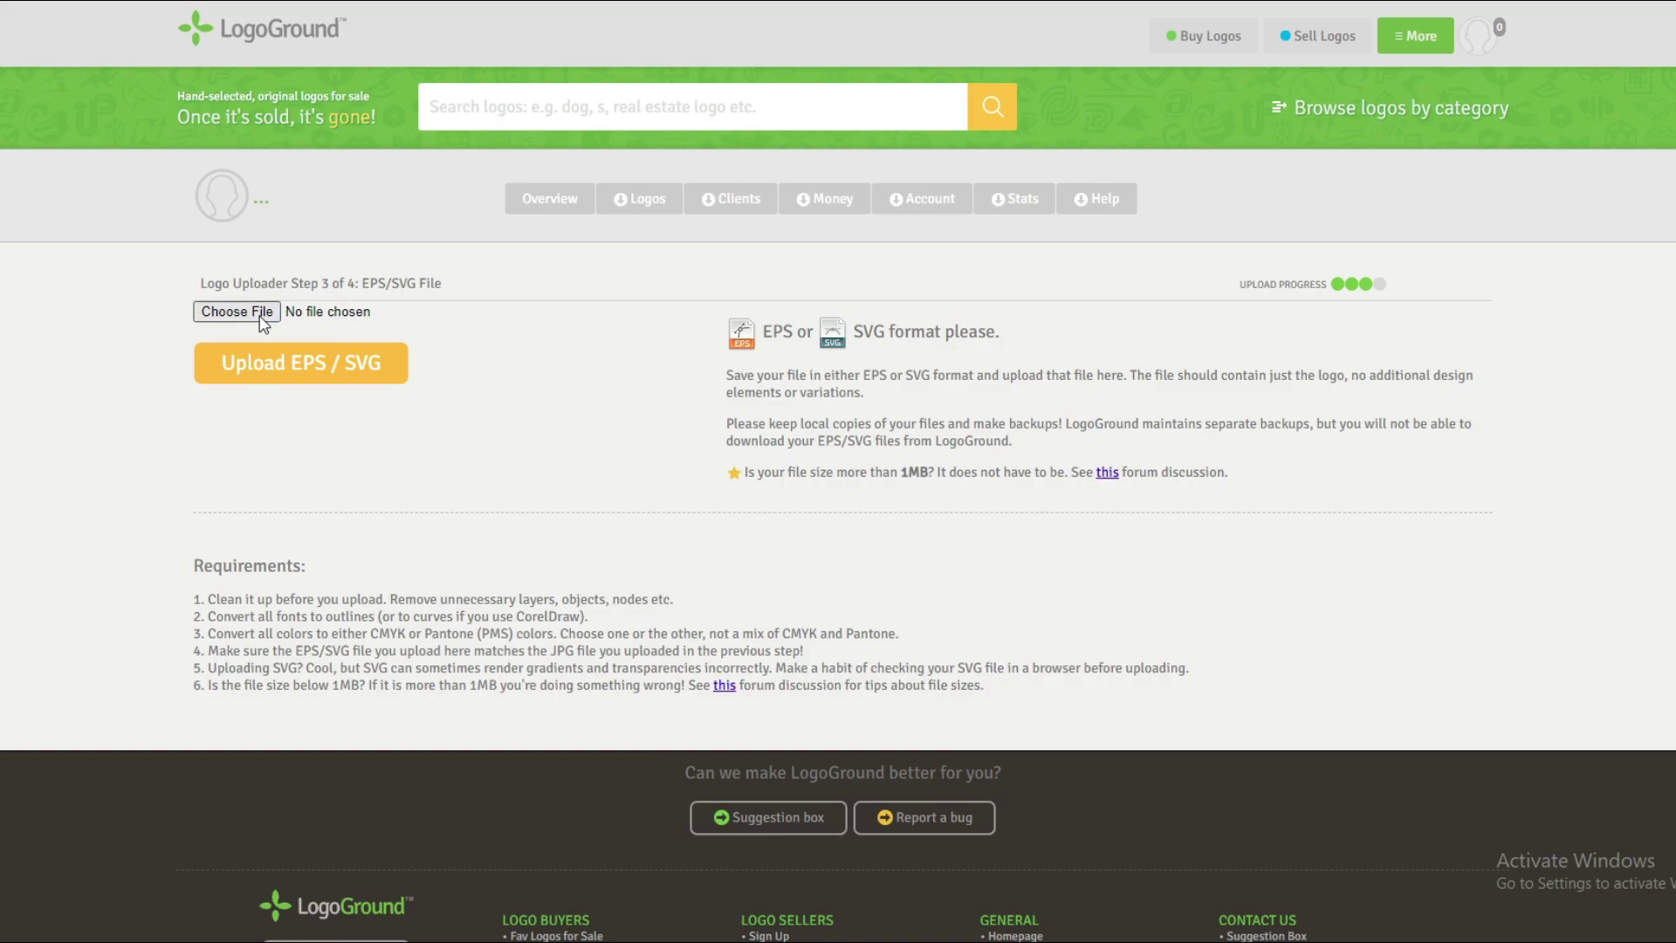
Pick KD Logo EPS 1.eps from Recent files for the vector upload
{"action": "left_click", "coordinate": [263, 324]}
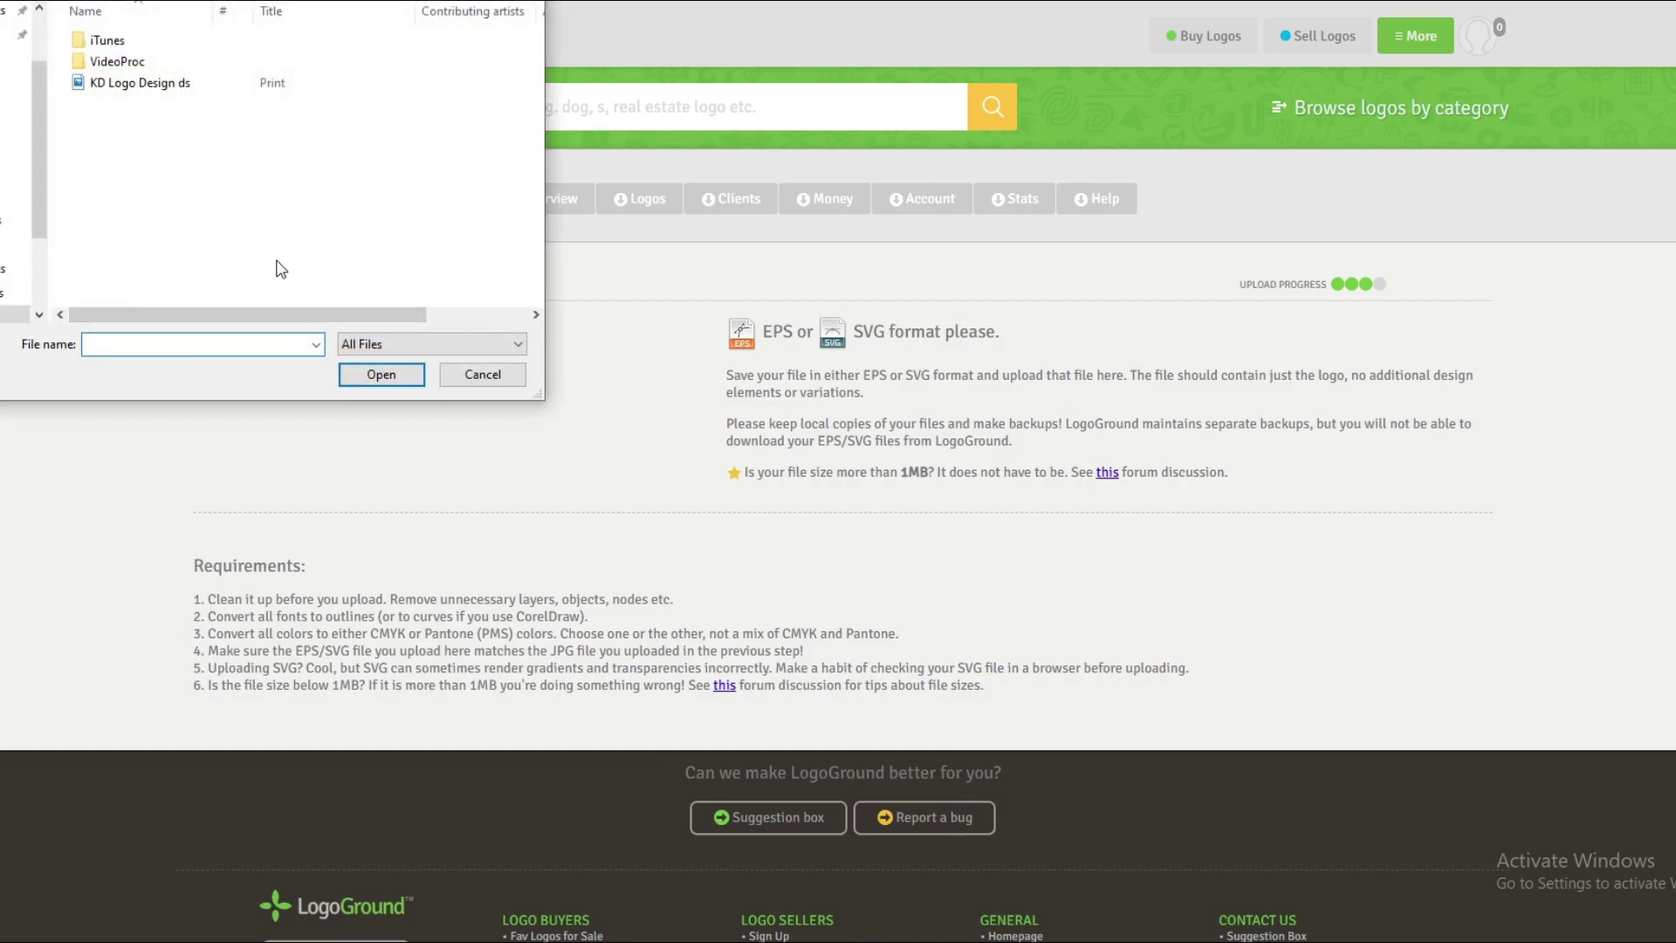
{"action": "scroll", "coordinate": [16, 163], "scroll_direction": "up", "scroll_amount": 3}
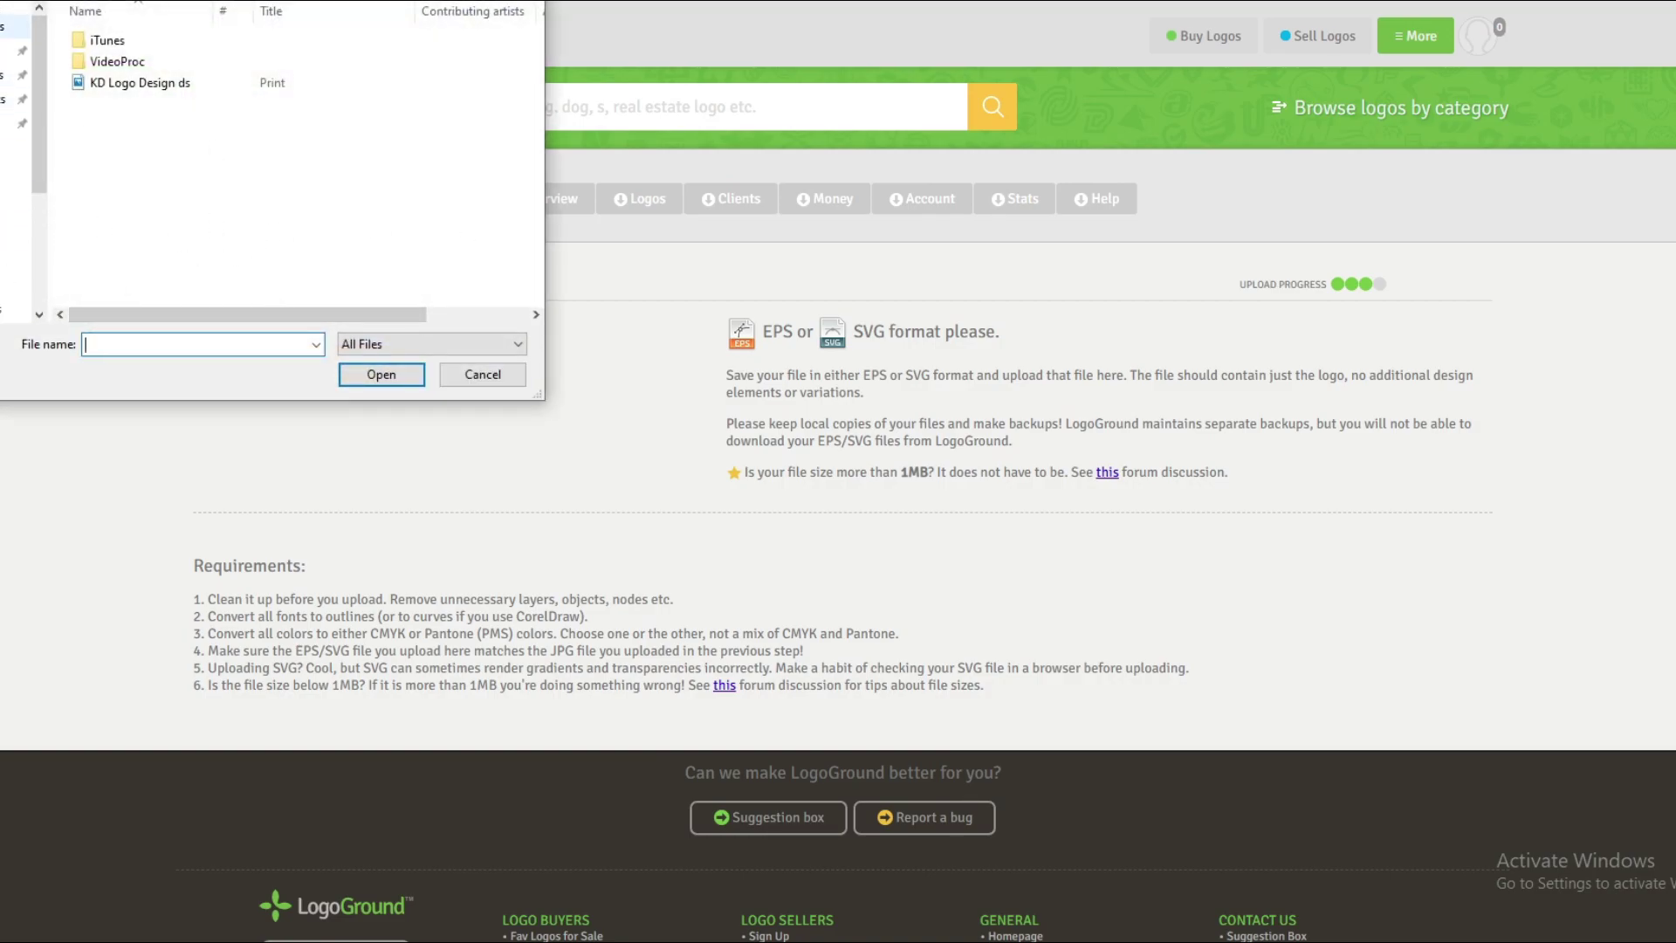
{"action": "left_click", "coordinate": [16, 27]}
{"action": "scroll", "coordinate": [186, 262], "scroll_direction": "down", "scroll_amount": 3}
{"action": "left_click", "coordinate": [186, 285]}
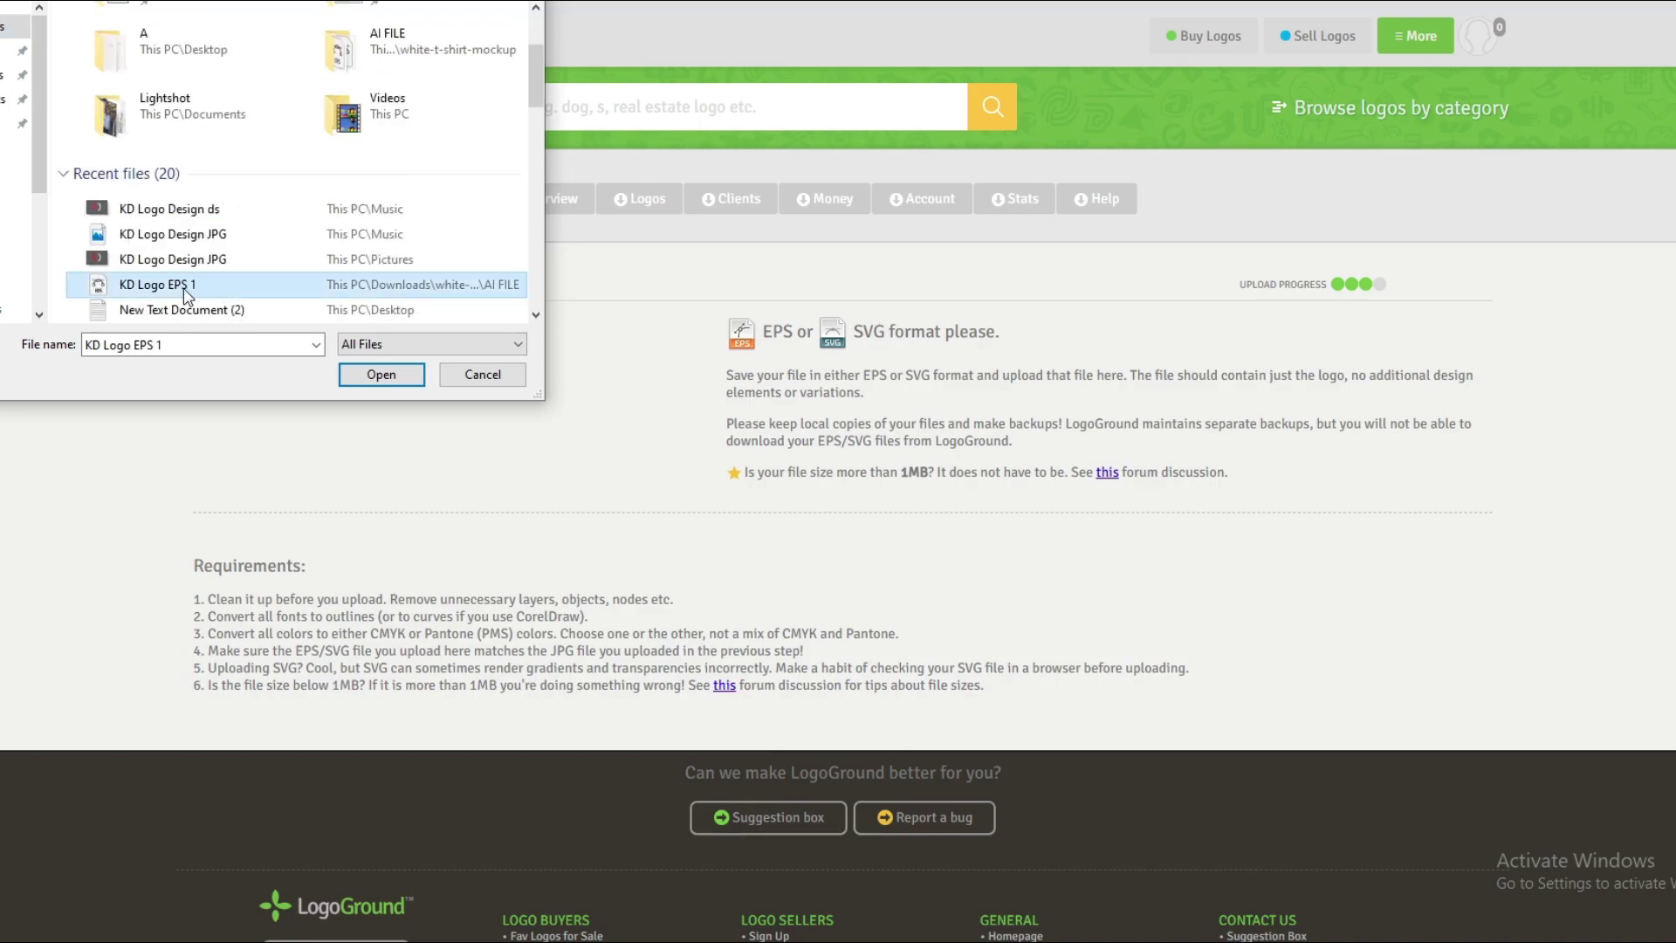
{"action": "left_click", "coordinate": [381, 376]}
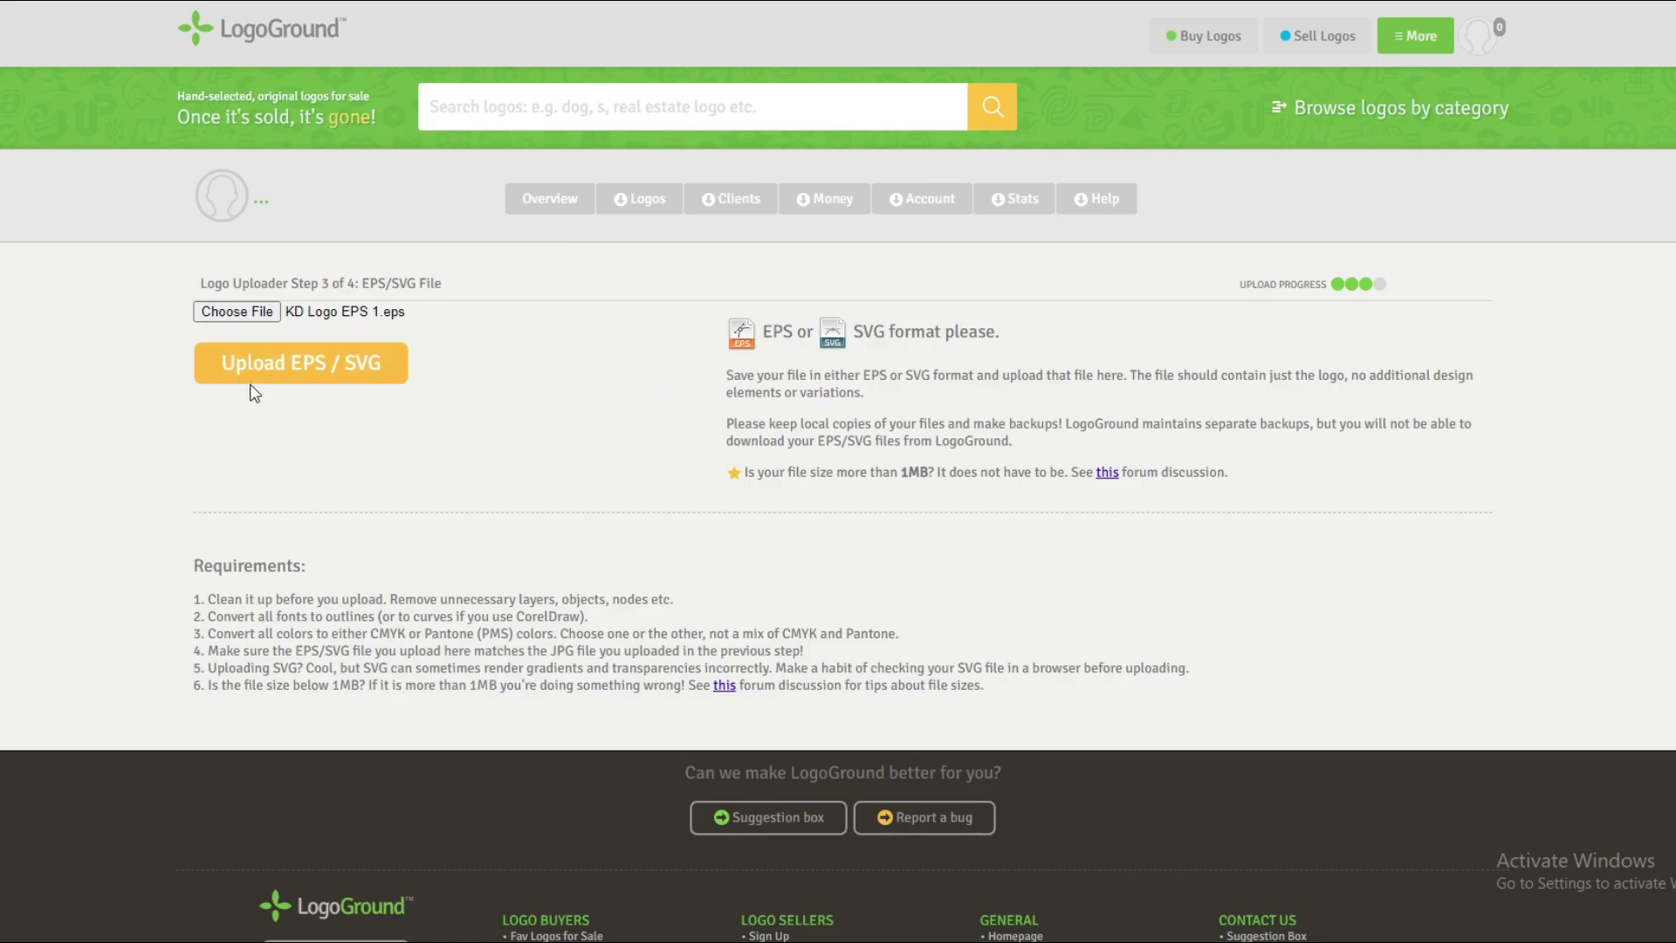
Upload the KD Logo EPS 1.eps file to reach Step 4
{"action": "left_click", "coordinate": [331, 367]}
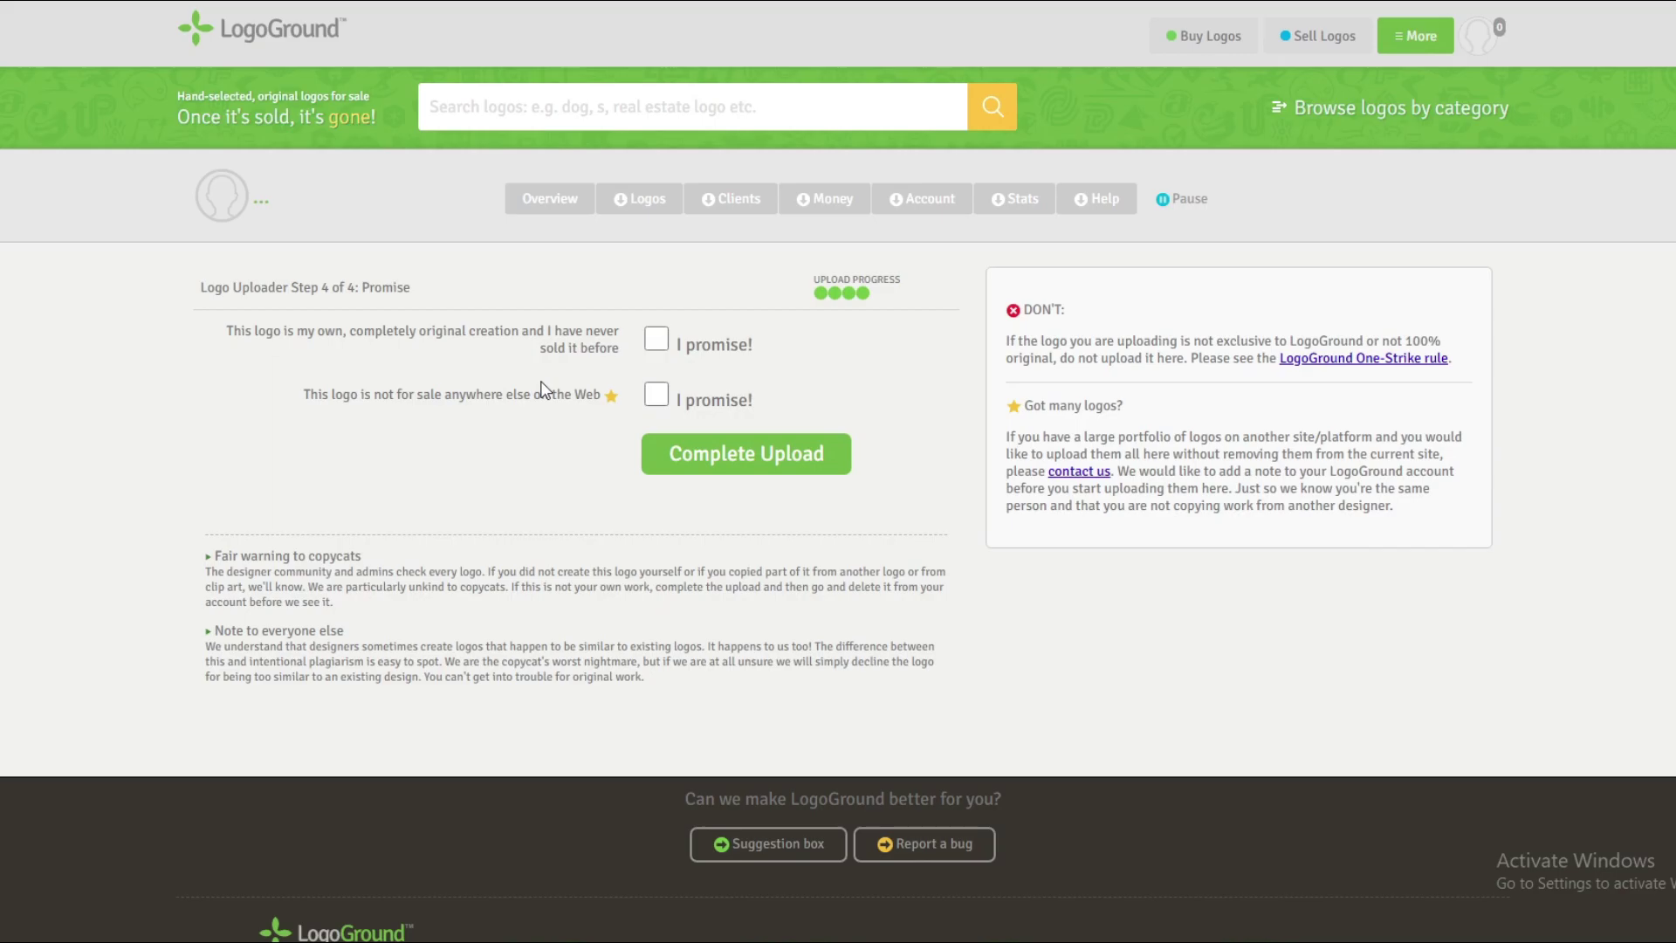
Tick both 'I promise!' originality boxes and complete the upload
{"action": "left_click", "coordinate": [662, 344]}
{"action": "mouse_move", "coordinate": [611, 397]}
{"action": "left_mouse_down"}
{"action": "mouse_move", "coordinate": [455, 401]}
{"action": "mouse_move", "coordinate": [471, 432]}
{"action": "left_mouse_up"}
{"action": "left_click", "coordinate": [664, 401]}
{"action": "left_click", "coordinate": [756, 456]}
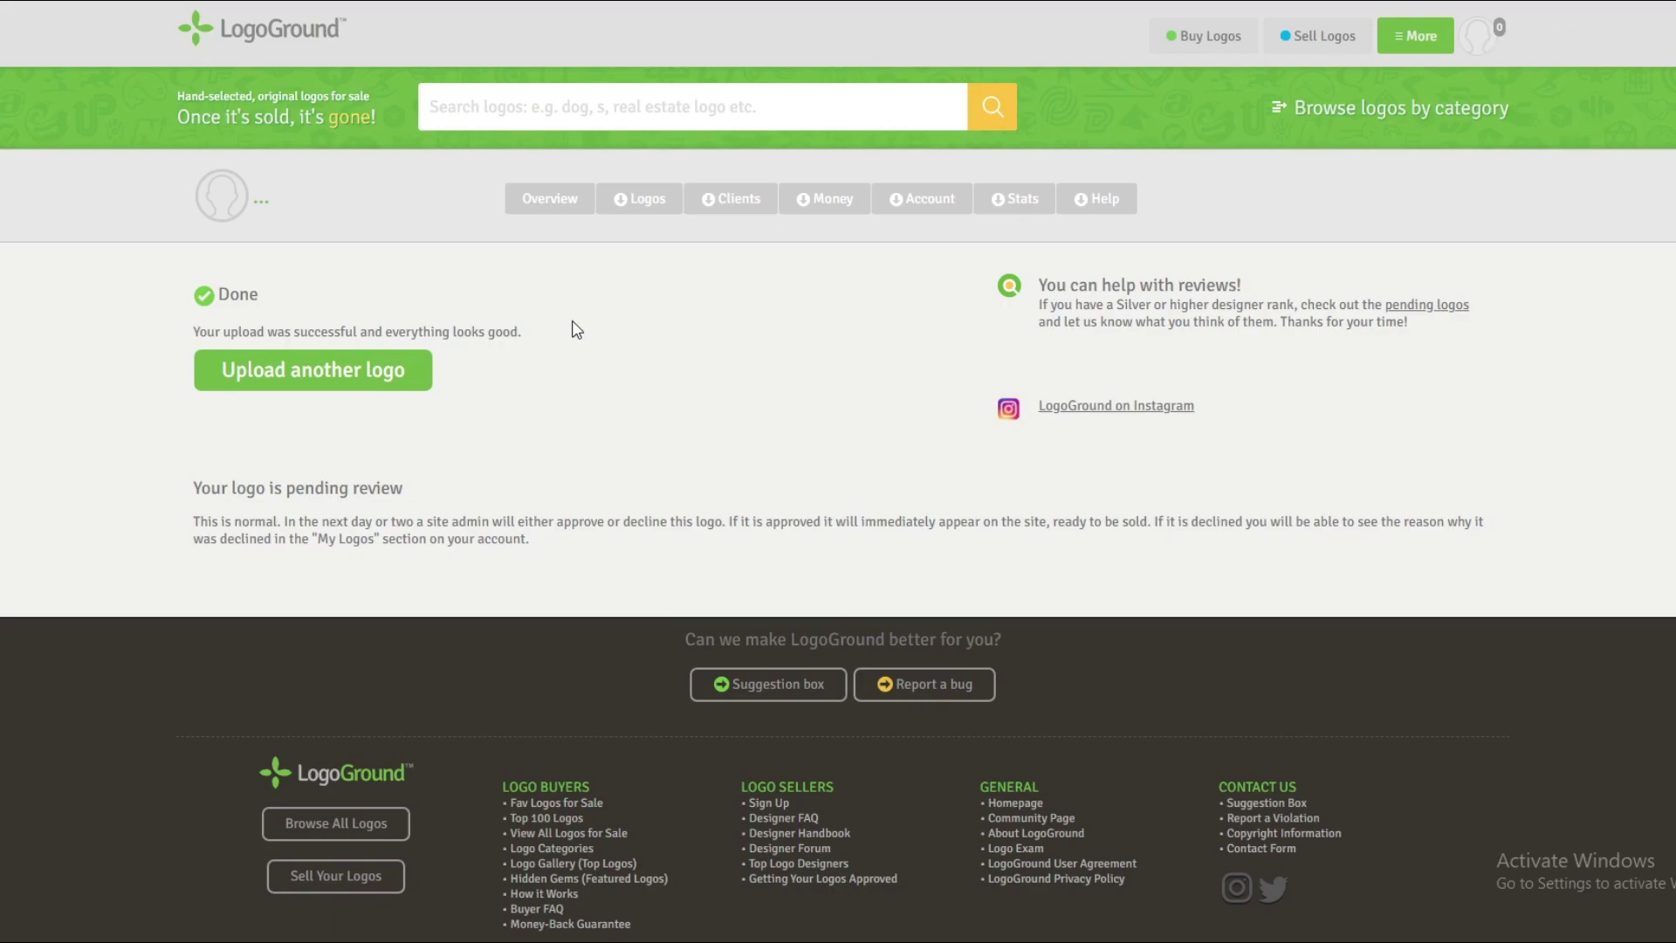
{"action": "mouse_move", "coordinate": [640, 199]}
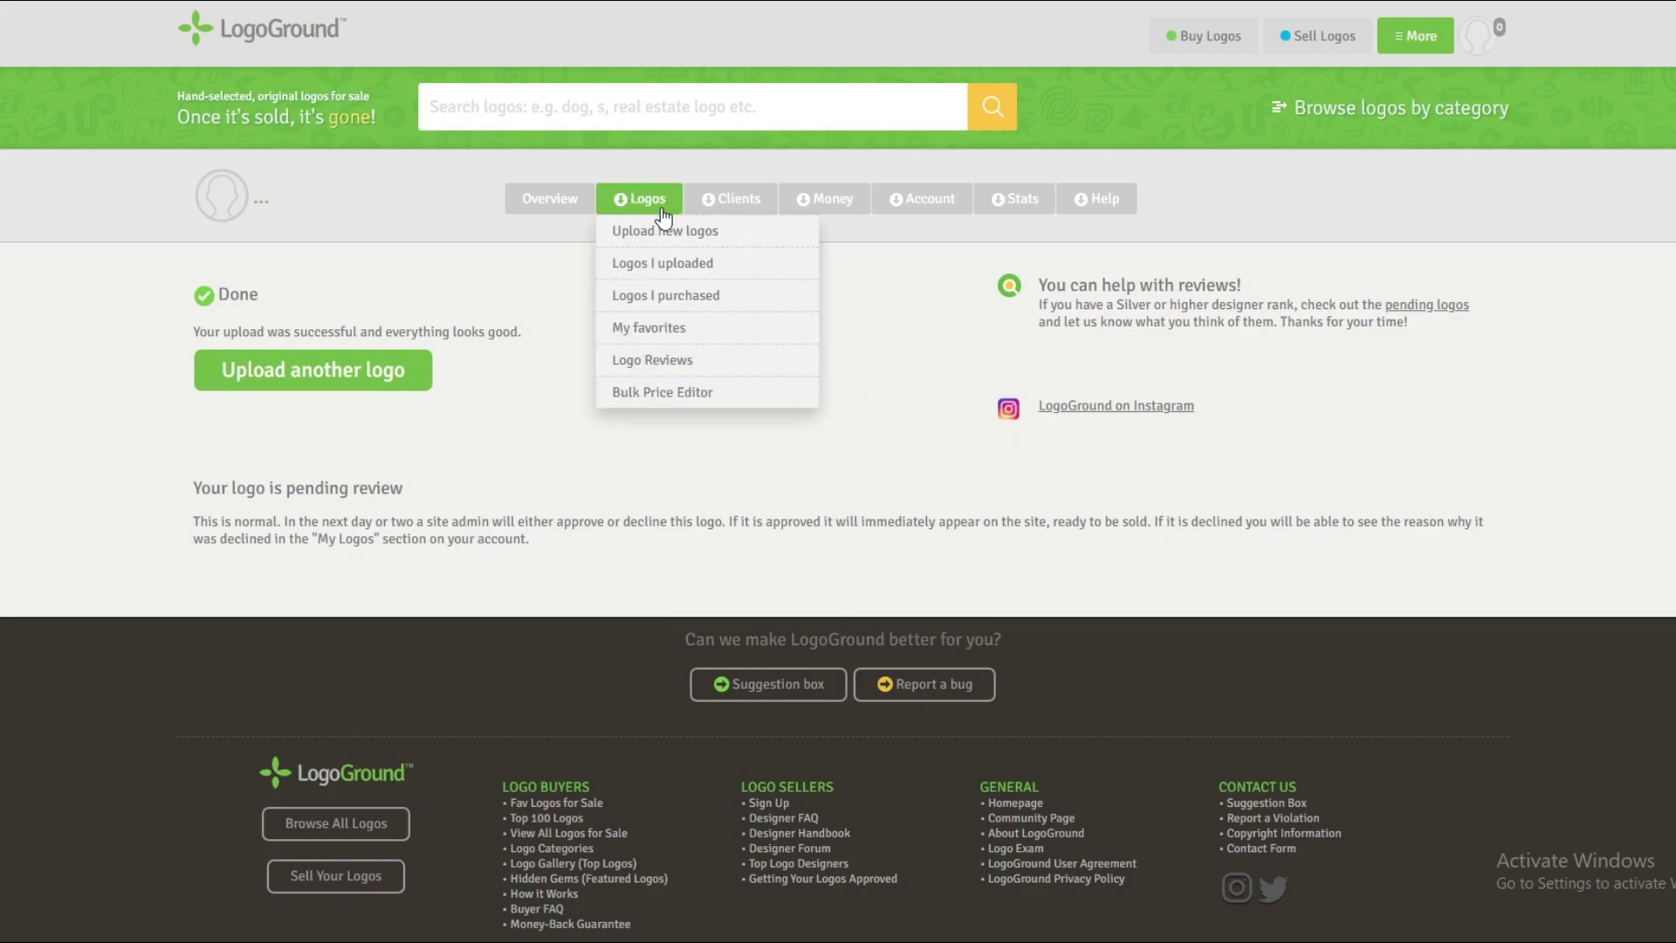
Open 'Logos I uploaded' to see the pending KD logo
{"action": "left_click", "coordinate": [687, 273]}
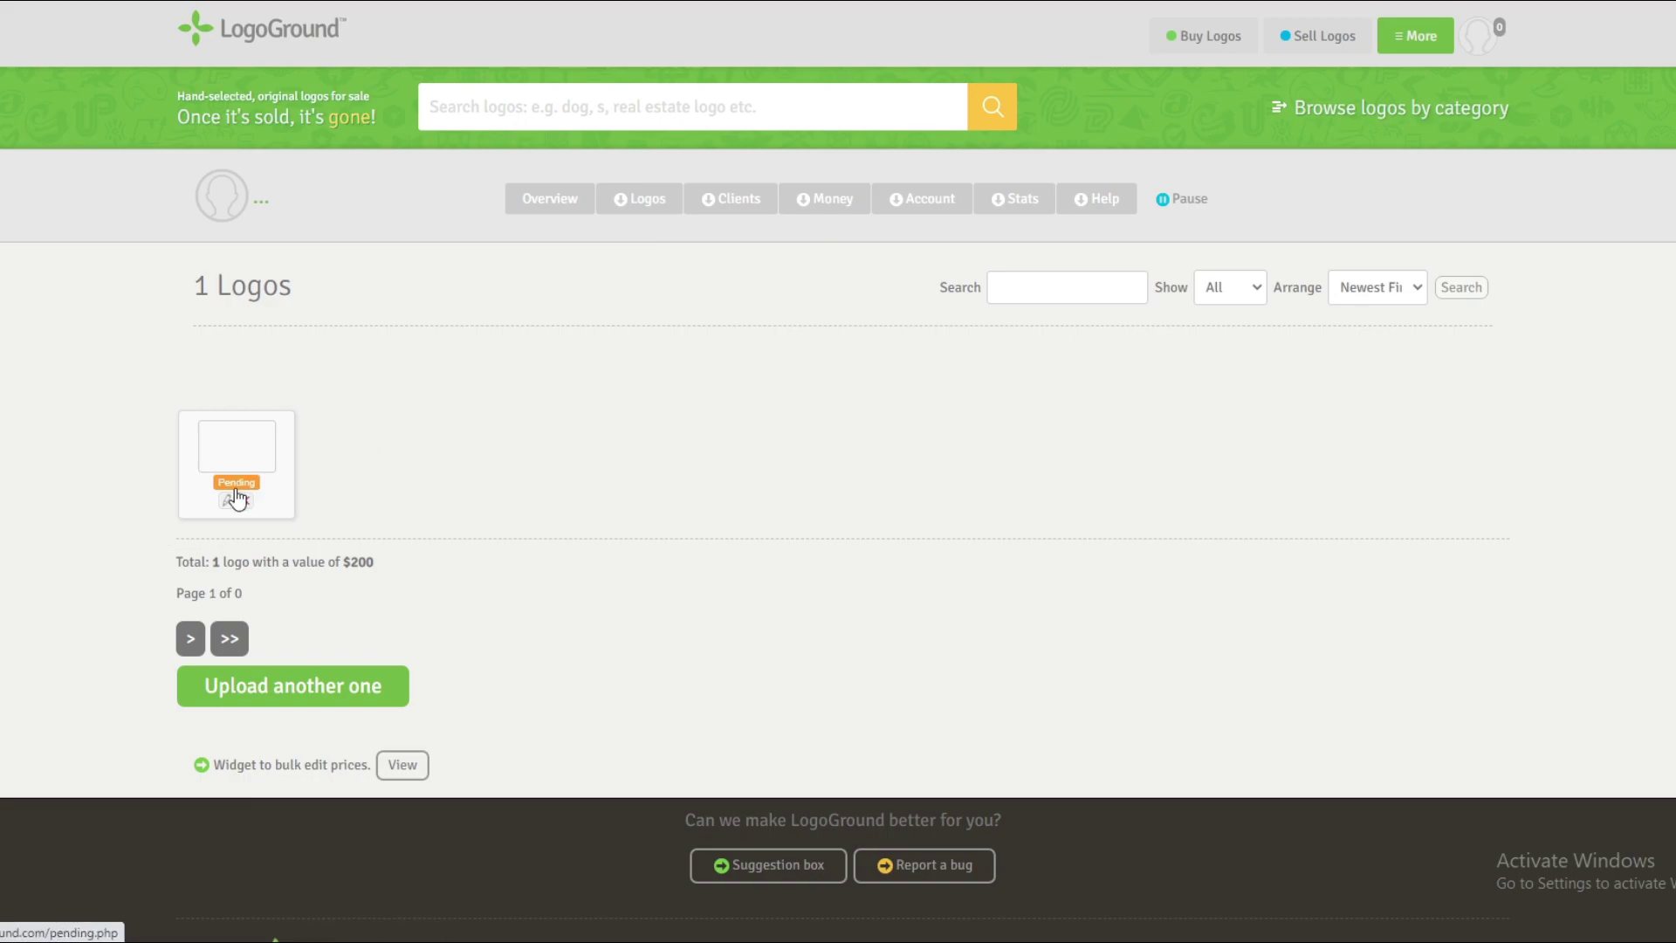